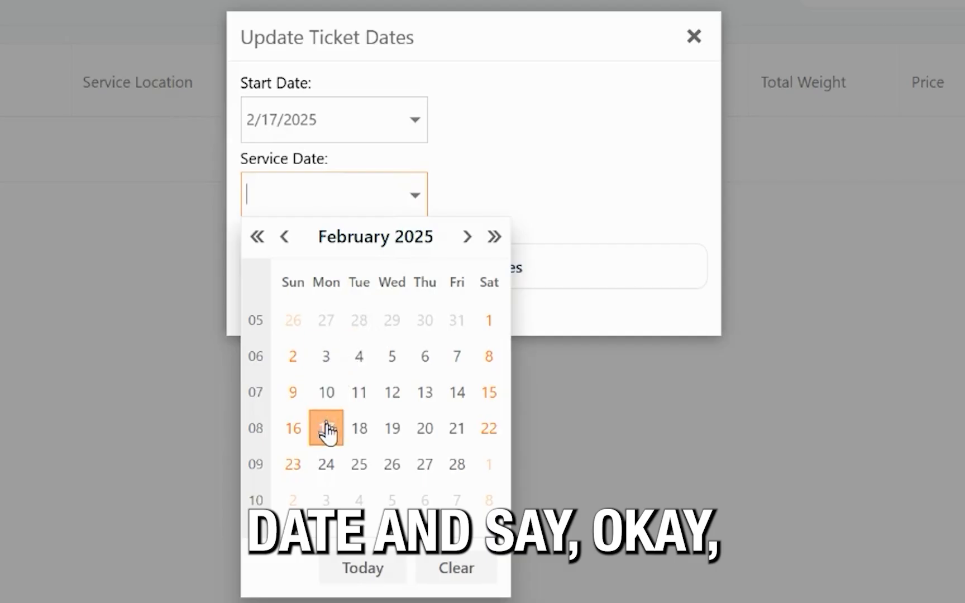
Set the ticket's service date to 2/18/2025.
left_click(414, 197)
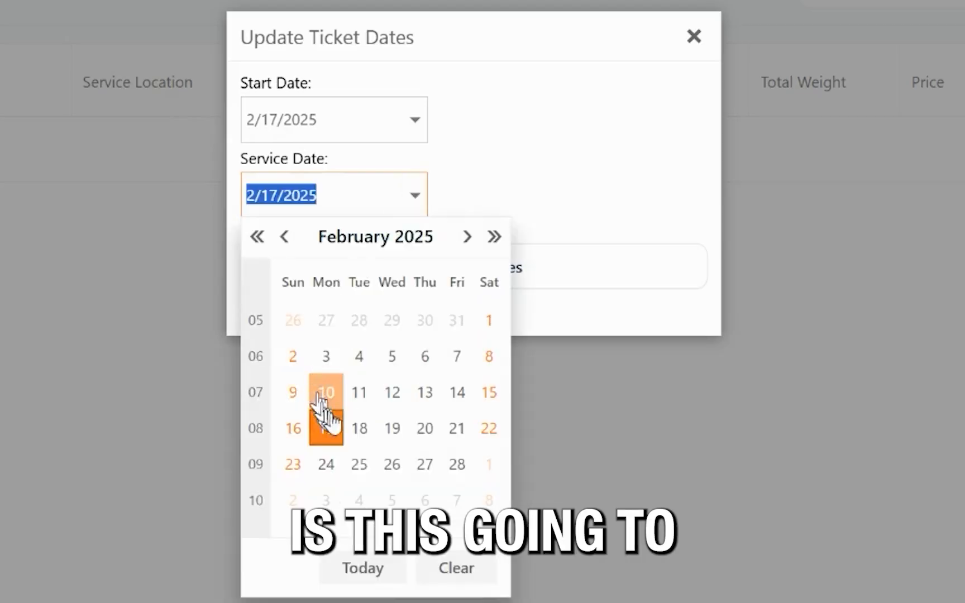
left_click(362, 428)
left_click(414, 202)
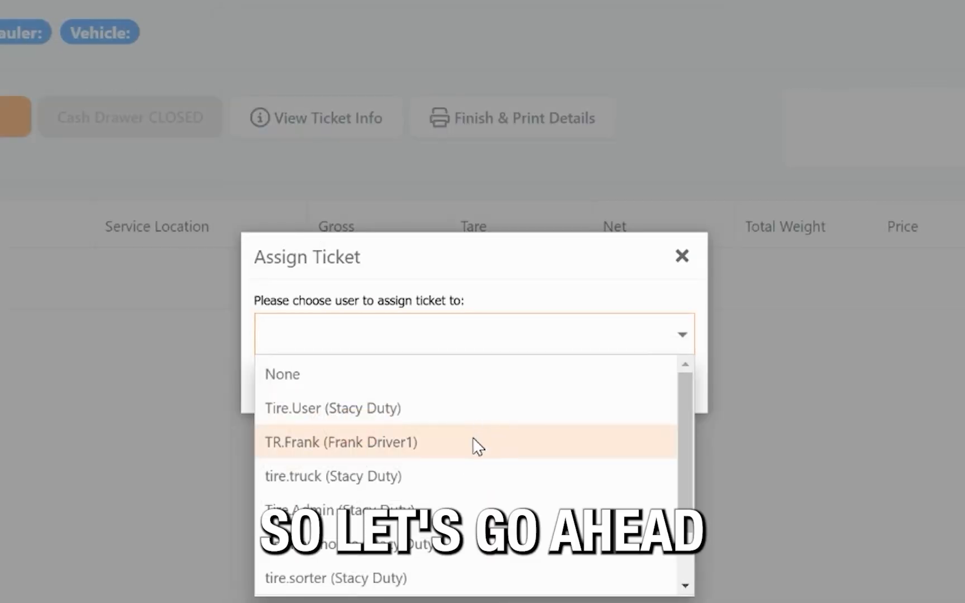
Assign the ticket to the Truck 10 driver's user account and return to the ticket search.
left_click(474, 445)
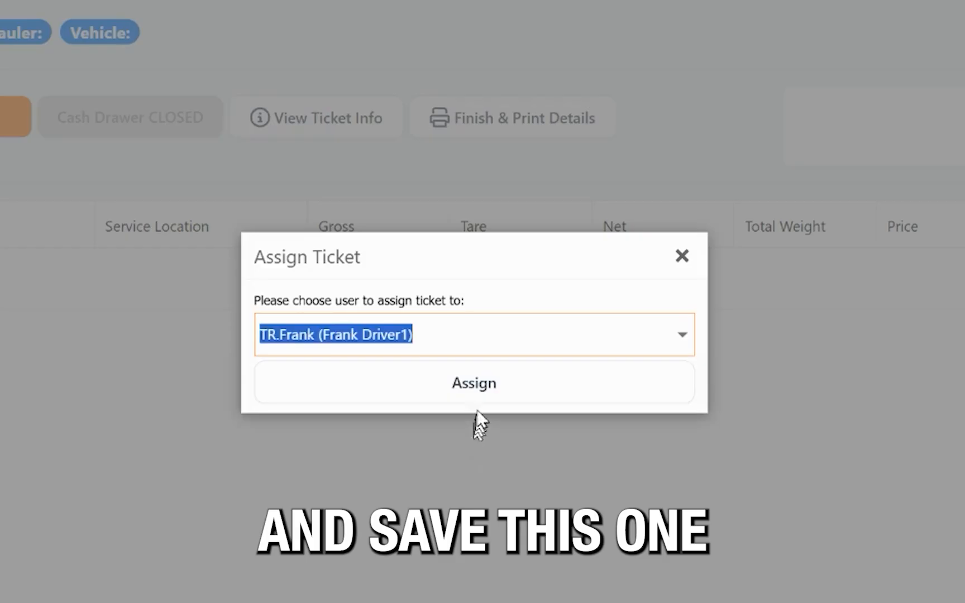
left_click(487, 397)
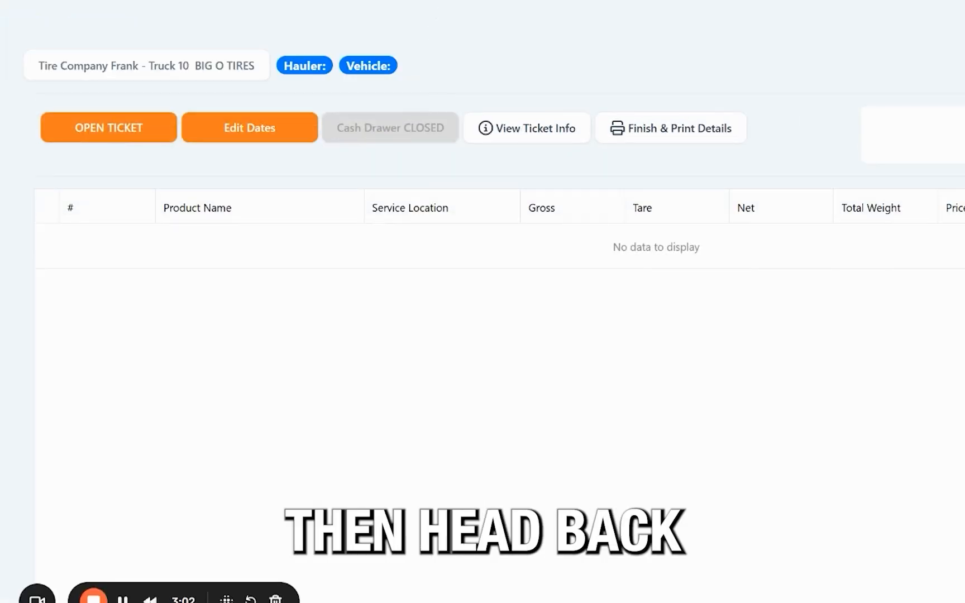
left_click(464, 1)
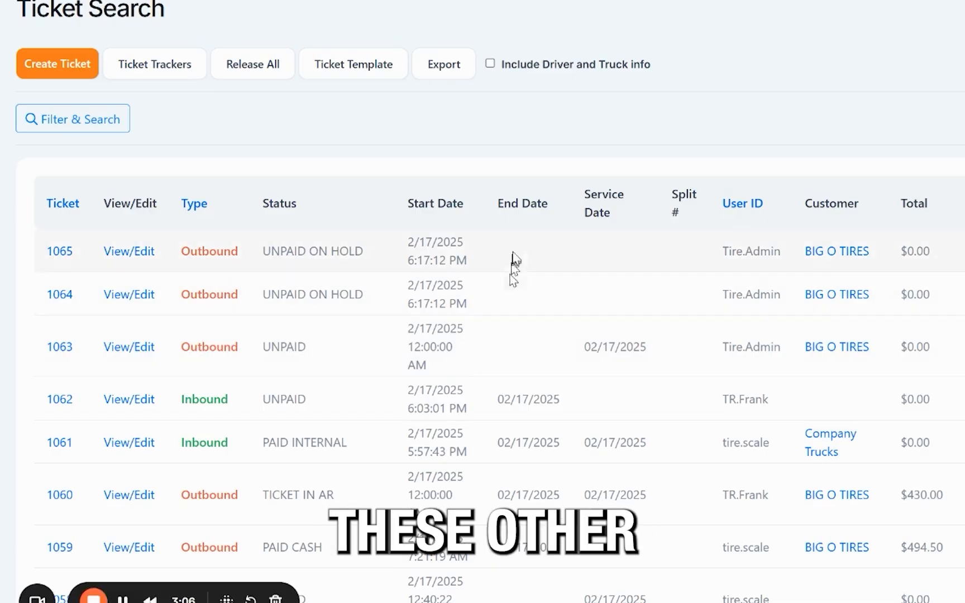
Open outbound ticket 1064 for editing and assign it to the Truck 10 driver's user account.
left_click(119, 300)
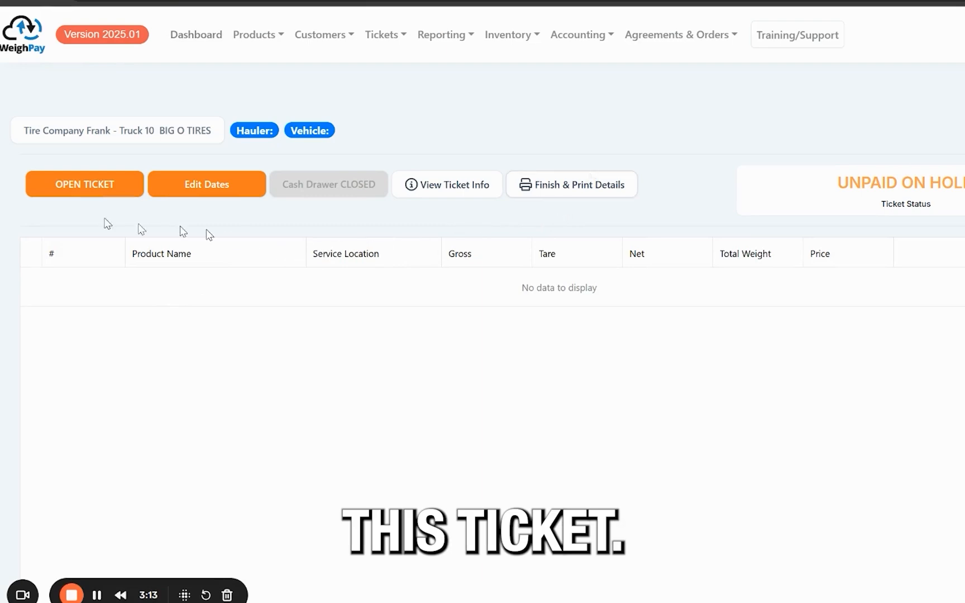
left_click(616, 196)
left_click(872, 509)
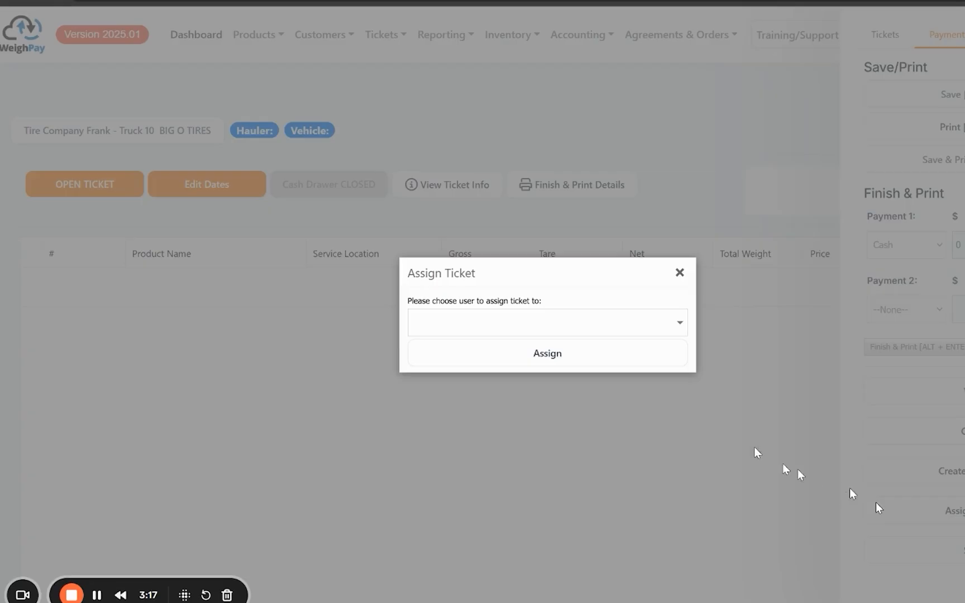
left_click(676, 329)
left_click(518, 397)
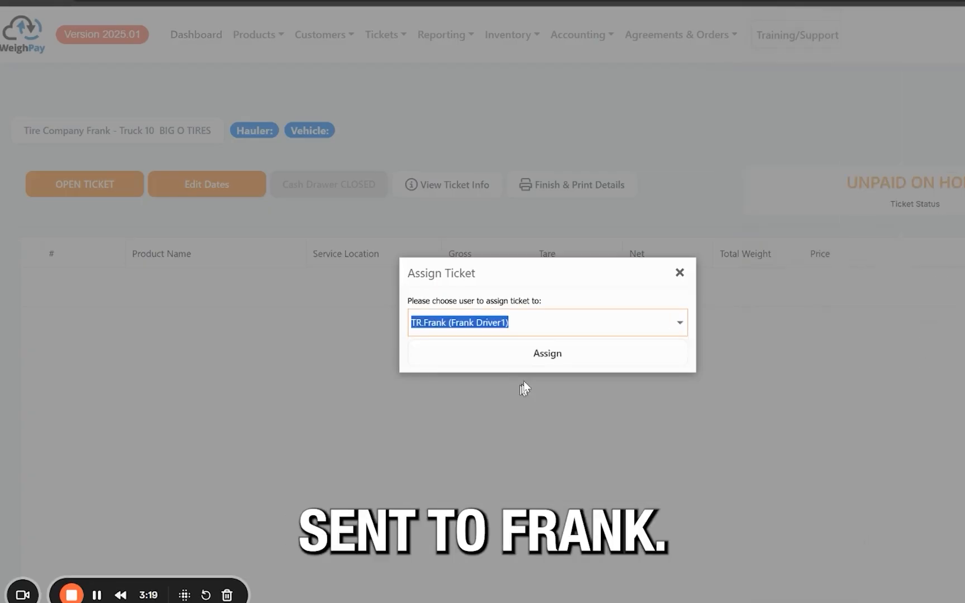
left_click(558, 353)
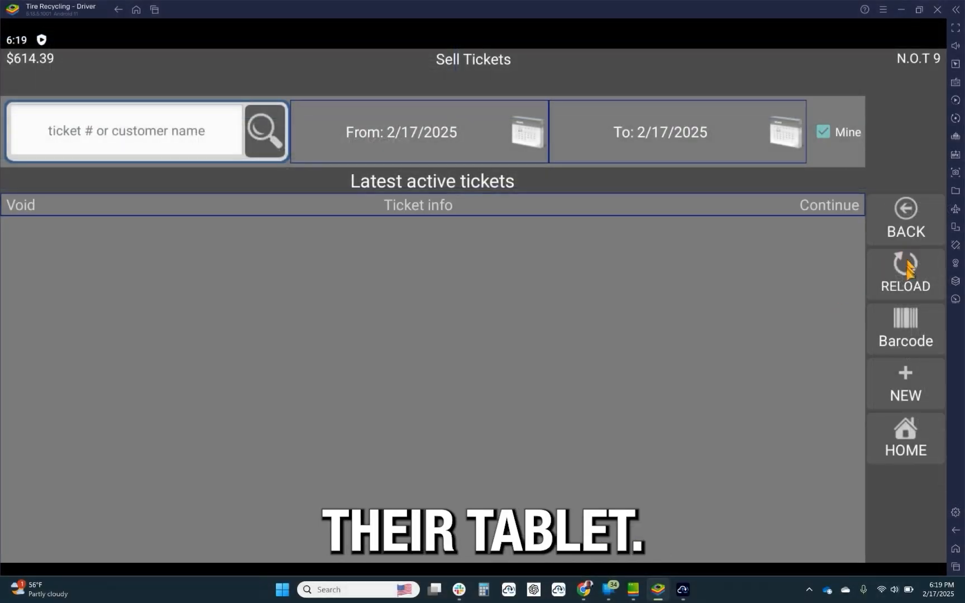
Reload the Sell Tickets list in the Tire Recycling driver app and view the reassignment choices for ticket 1064.
left_click(906, 273)
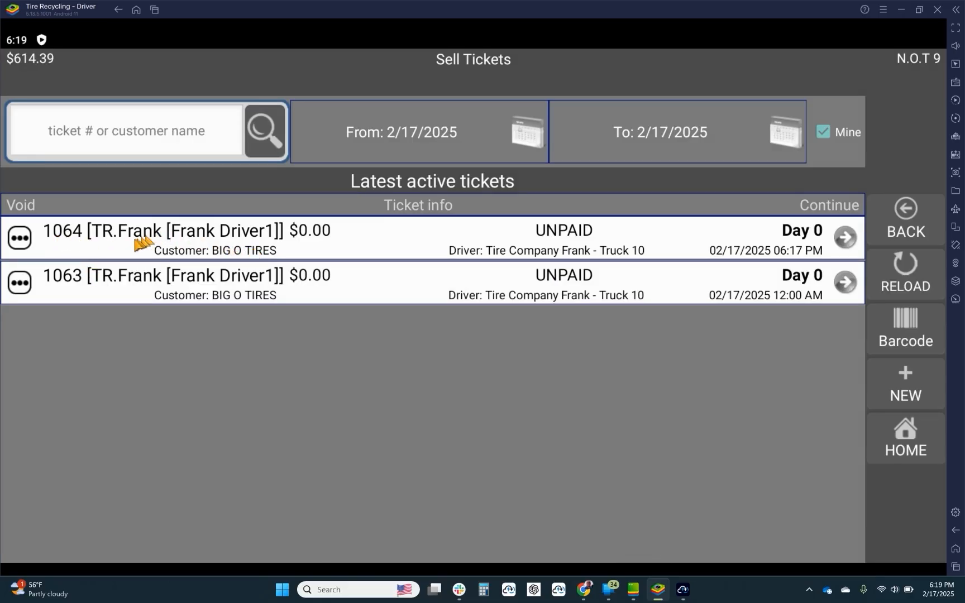
left_click(21, 239)
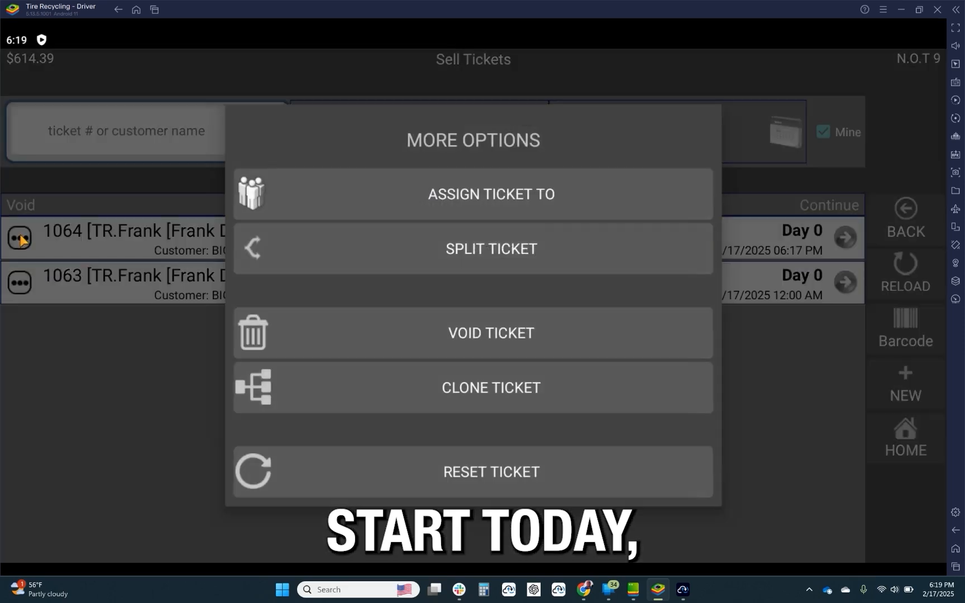
left_click(405, 189)
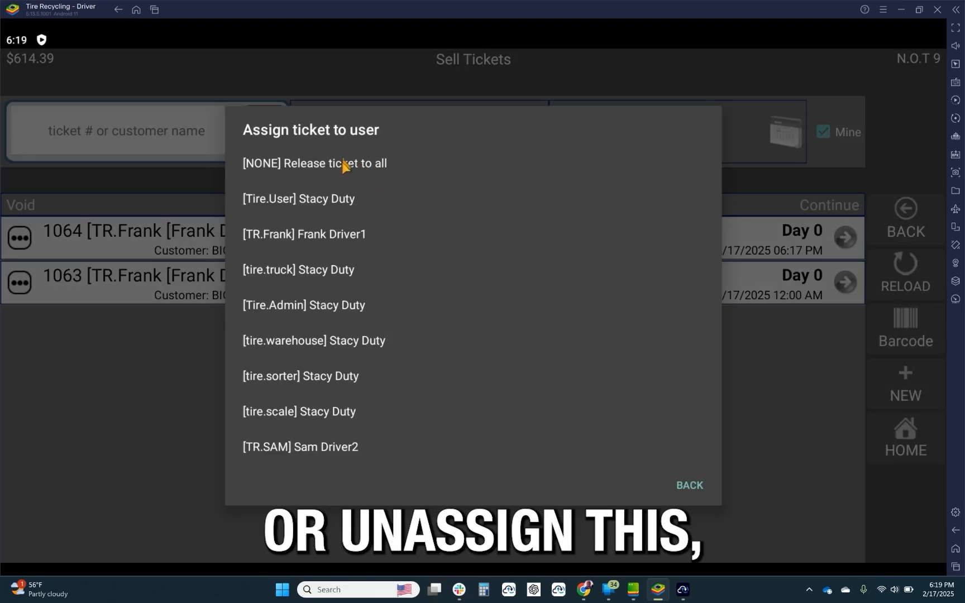
left_click(324, 327)
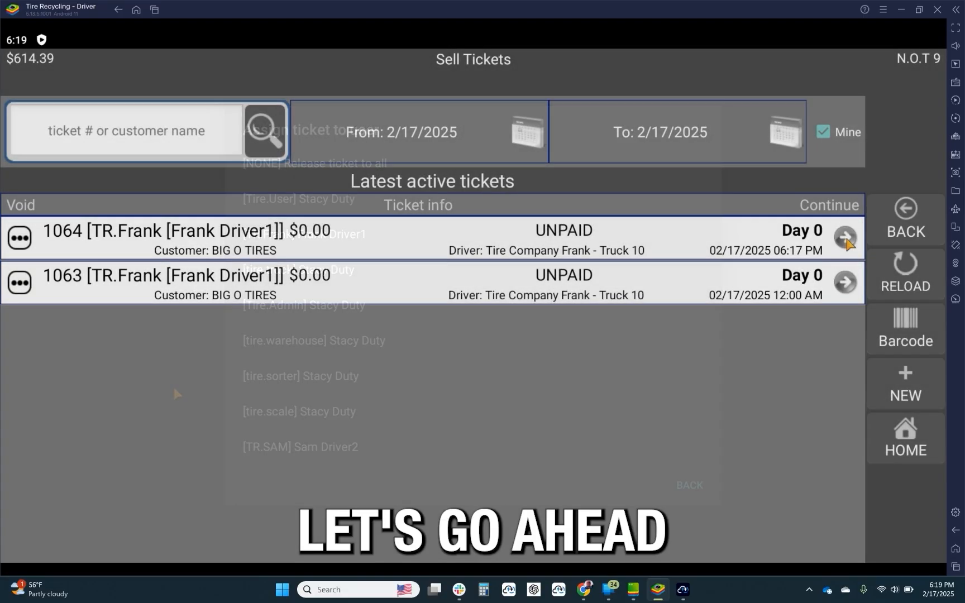
Continue ticket 1064 and add the I-PASS-PER-TIRE-DIRTY and I-LTTRUCK-PER-TIRE-DIRTY products.
left_click(846, 237)
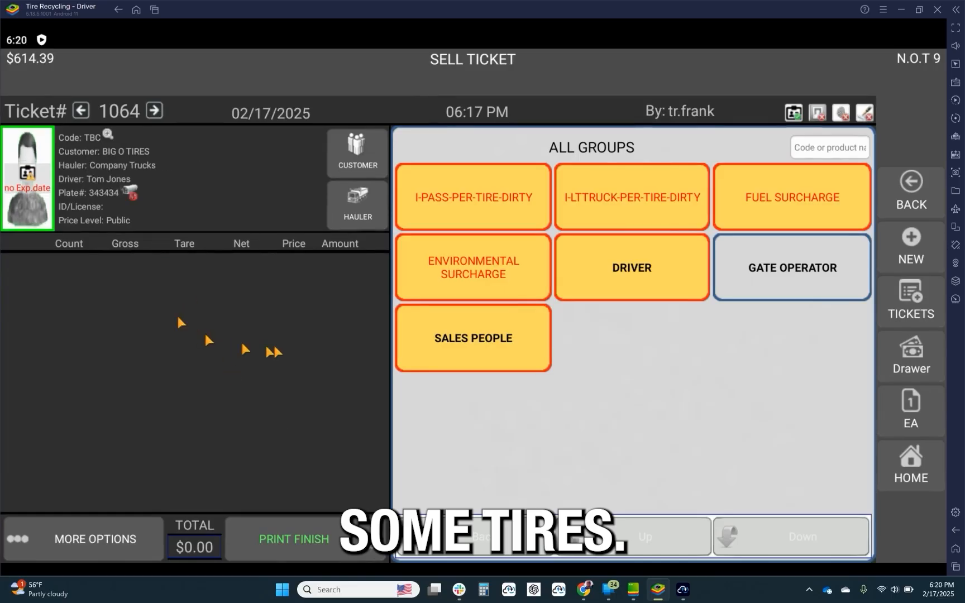
left_click(478, 205)
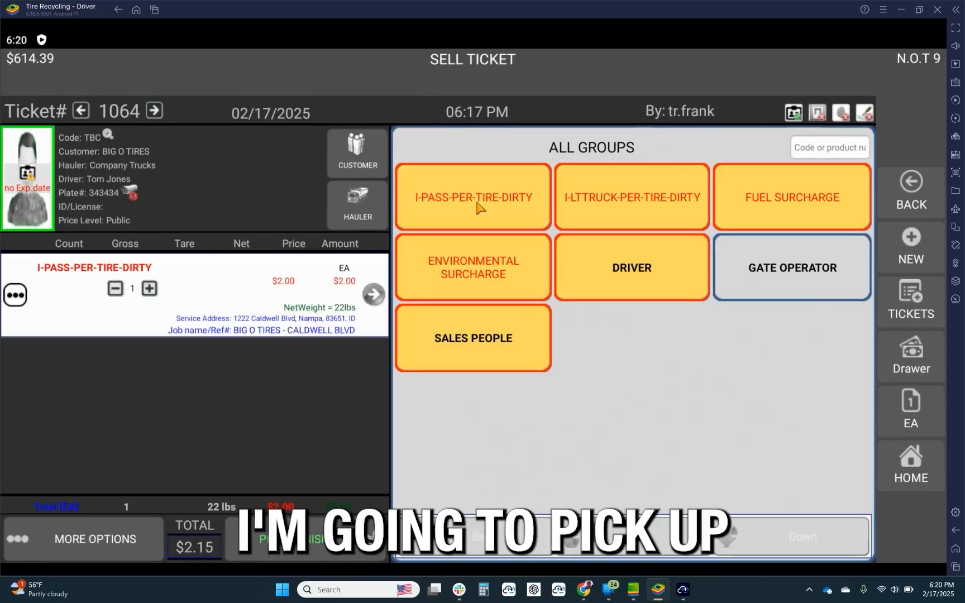
left_click(651, 202)
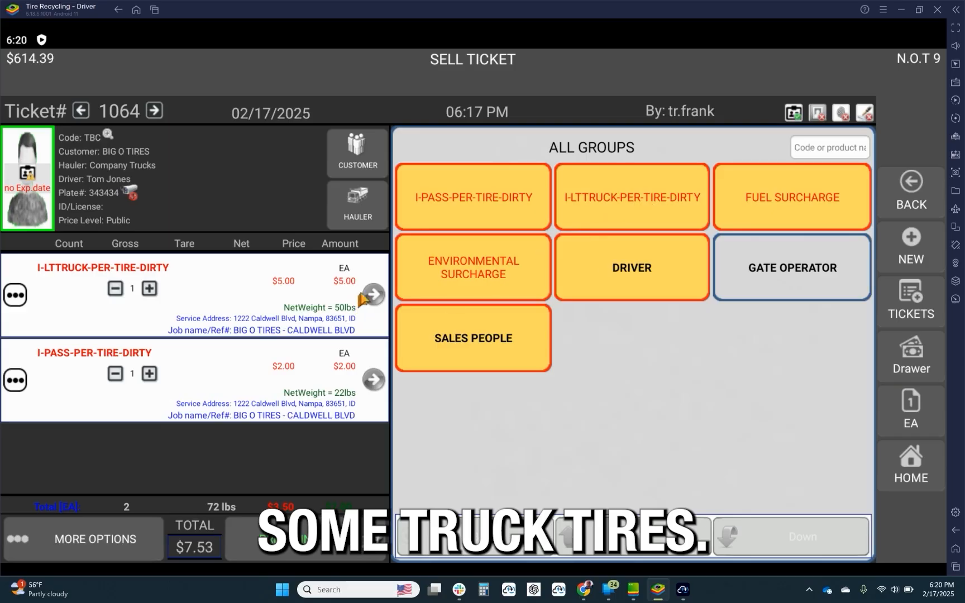
Set the I-LTTRUCK-PER-TIRE-DIRTY count on ticket 1064 to 25.
left_click(373, 294)
left_click(858, 215)
left_click(653, 416)
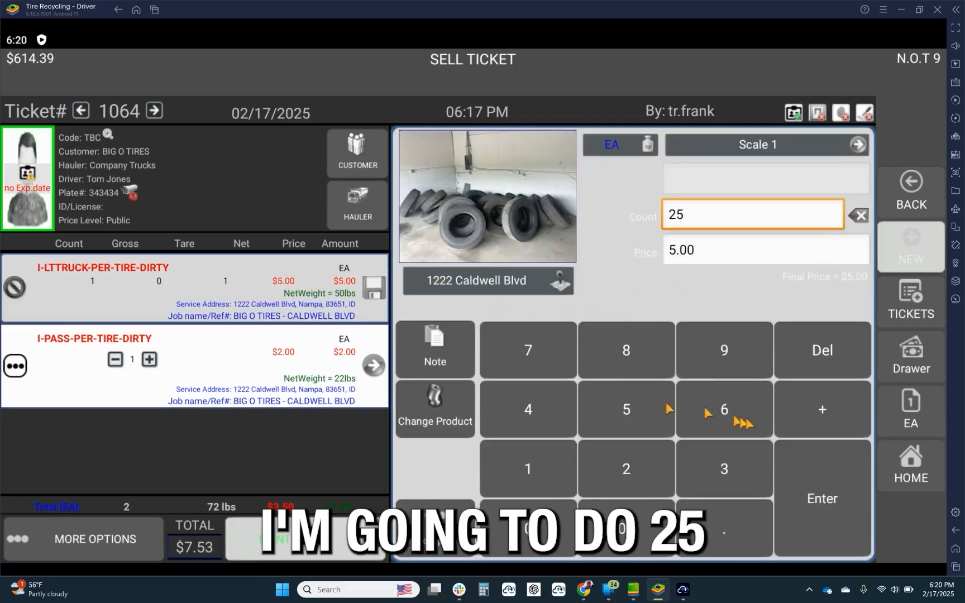
left_click(813, 480)
left_click(810, 489)
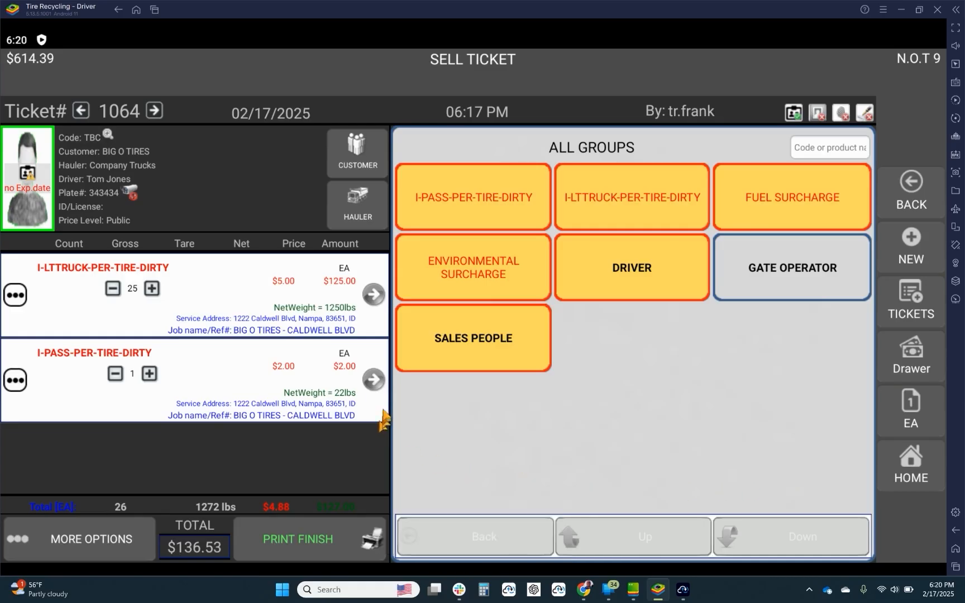
Set the I-PASS-PER-TIRE-DIRTY count on ticket 1064 to 75.
left_click(373, 385)
left_click(858, 215)
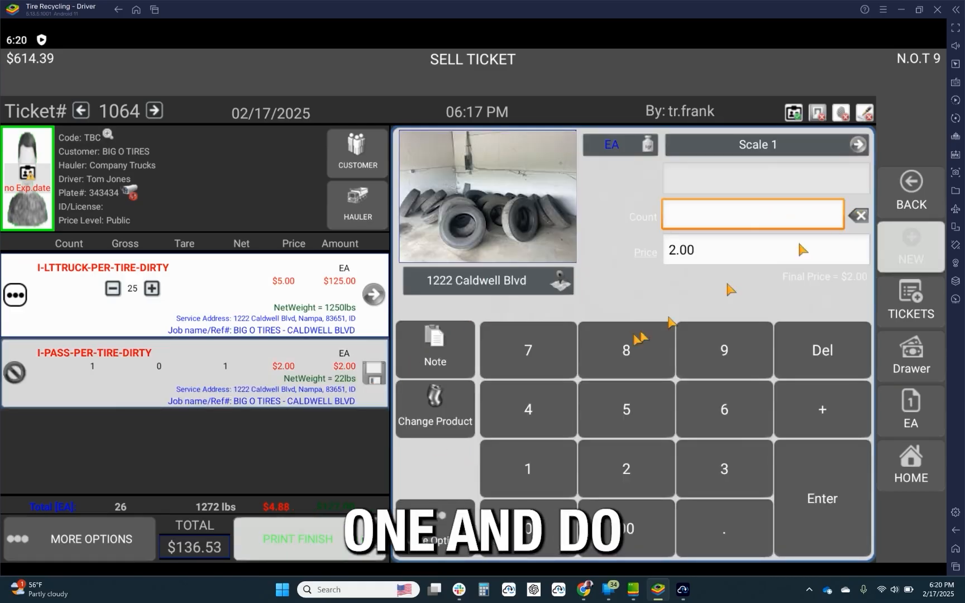
left_click(547, 353)
left_click(598, 408)
left_click(819, 487)
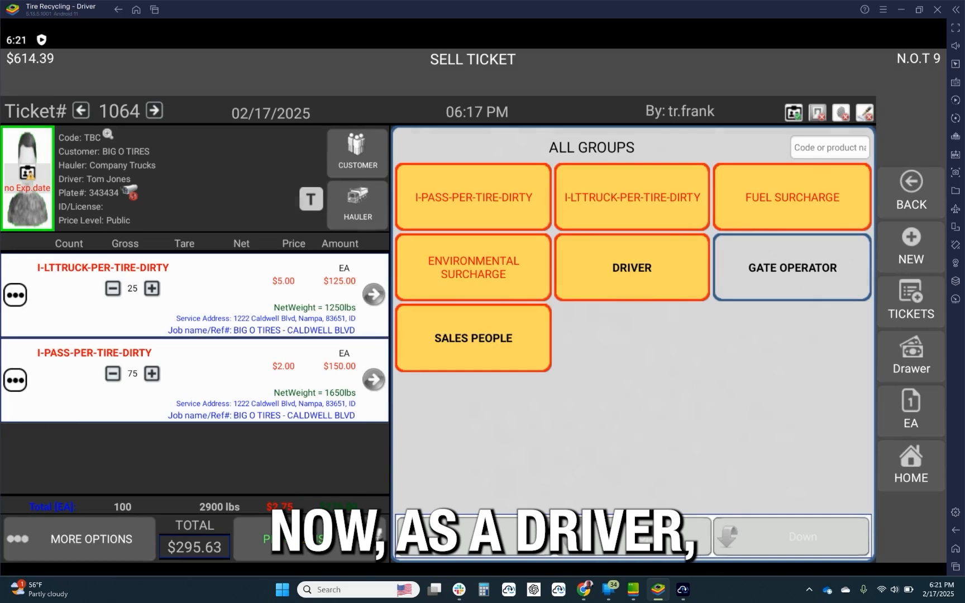
Finish ticket 1064 by paying without printing, drawing the customer signature, and charging it to AR Billing.
left_click(302, 537)
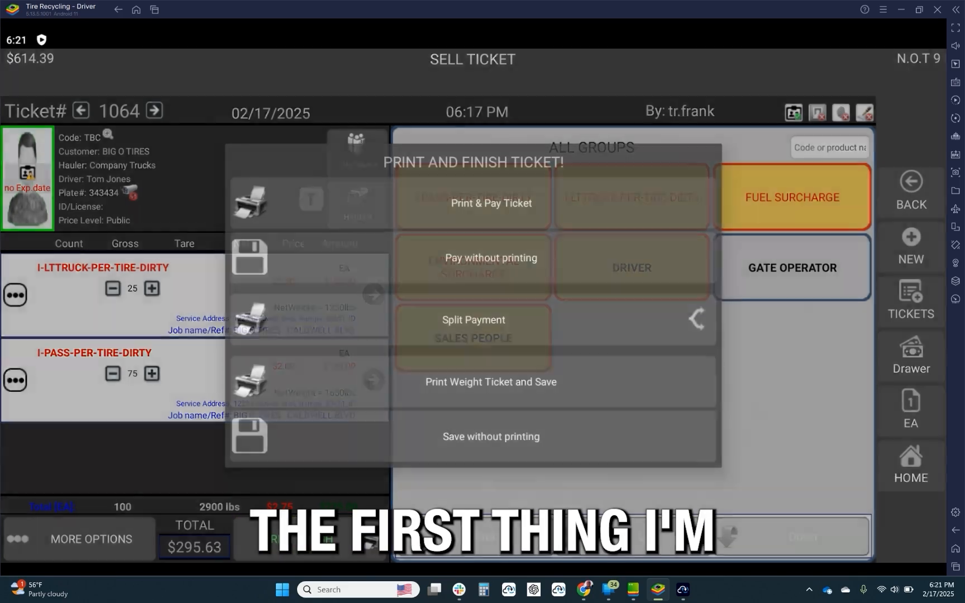
left_click(466, 254)
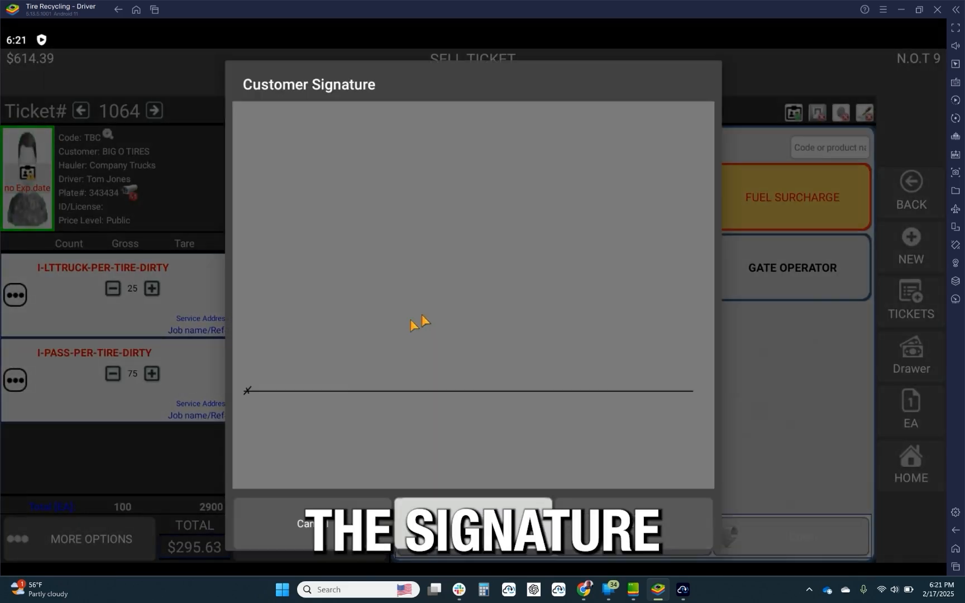
mouse_move(320, 426)
left_mouse_down()
mouse_move(410, 371)
mouse_move(510, 420)
mouse_move(577, 330)
left_mouse_up()
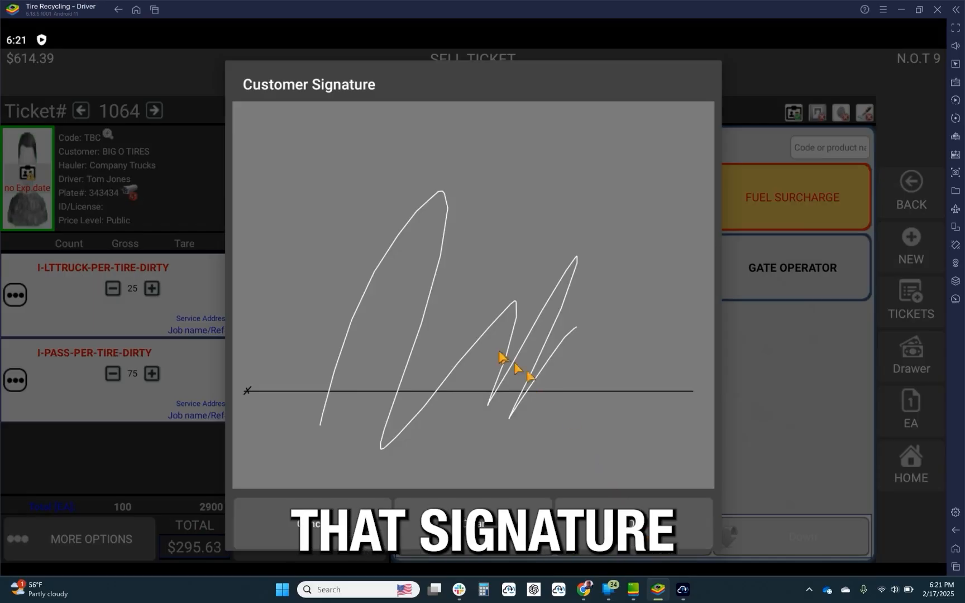
left_click(634, 511)
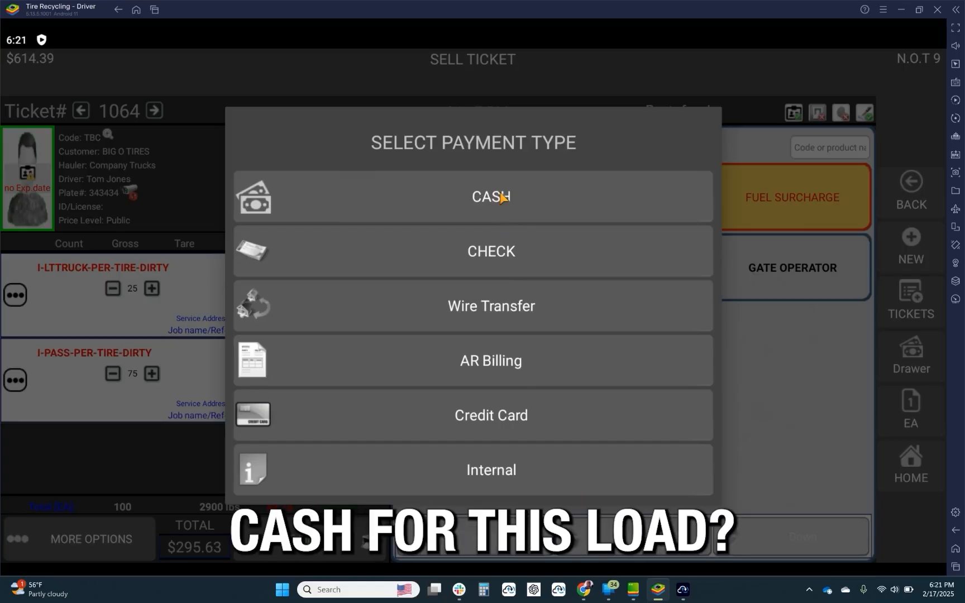
left_click(480, 361)
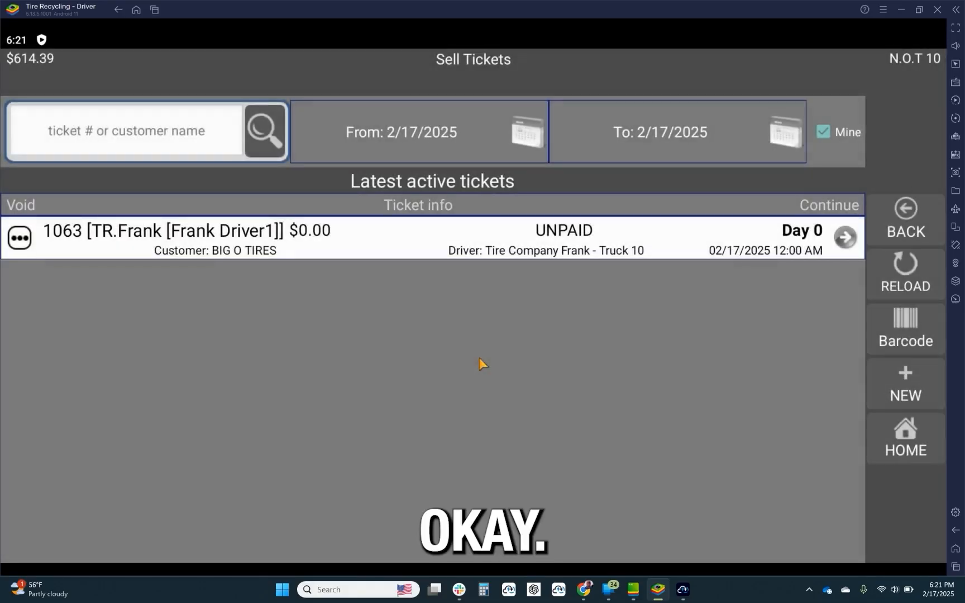
Continue ticket 1063 and add the environmental surcharge, fuel surcharge, I-PASS-PER-TIRE-DIRTY, and I-LTTRUCK-PER-TIRE-DIRTY products.
left_click(844, 238)
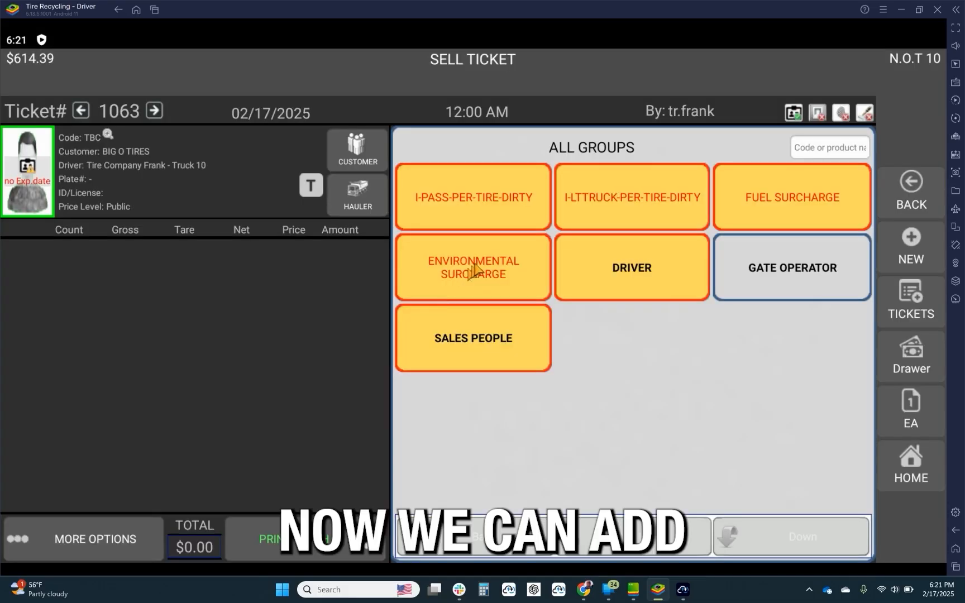
left_click(476, 268)
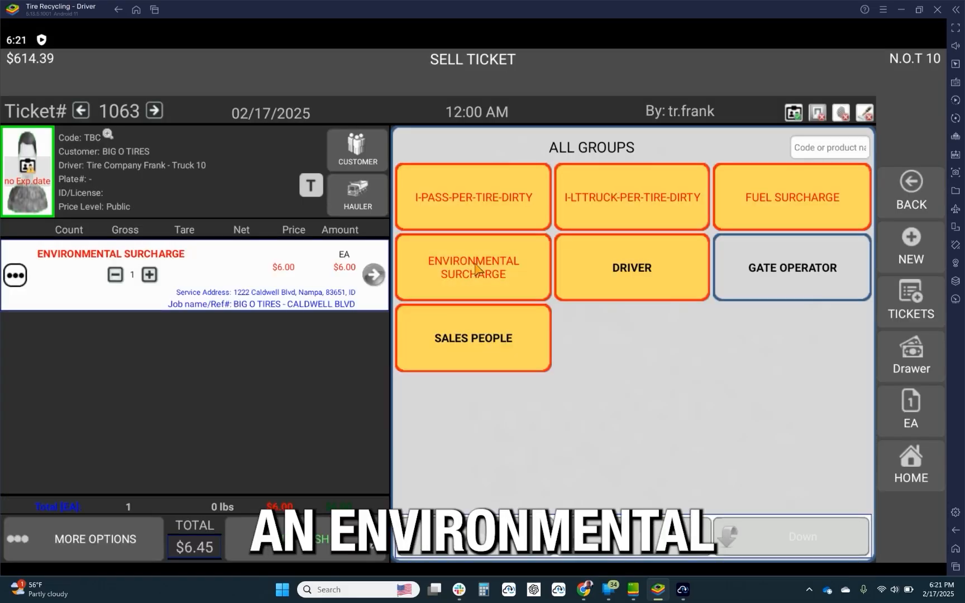
left_click(793, 195)
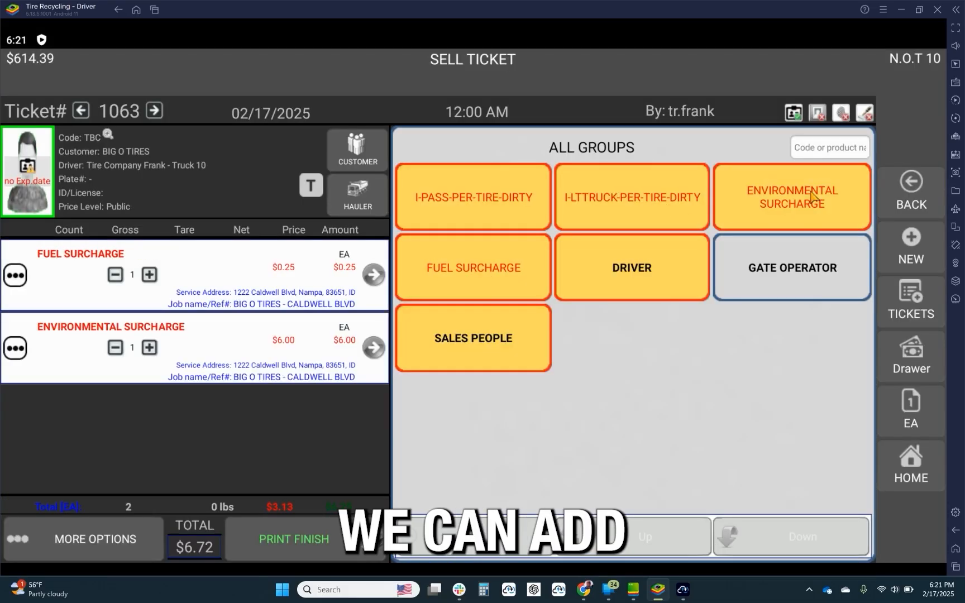
left_click(520, 199)
left_click(608, 201)
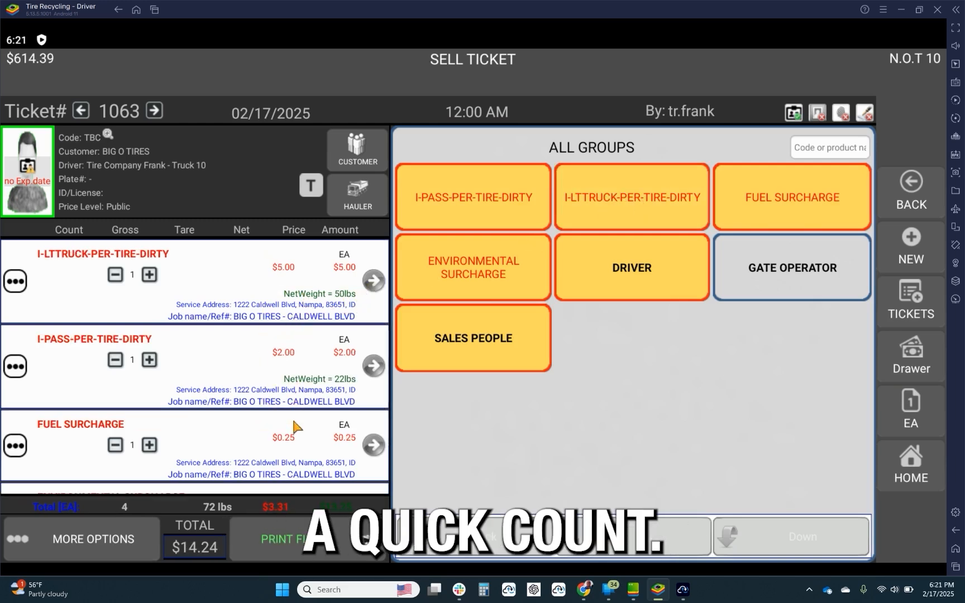
Count tires one at a time on ticket 1063, raising I-LTTRUCK-PER-TIRE-DIRTY to 15 and I-PASS-PER-TIRE-DIRTY to 14.
left_click(149, 274)
left_click(149, 274)
left_click(149, 274)
left_click(149, 274)
left_click(149, 274)
left_click(149, 359)
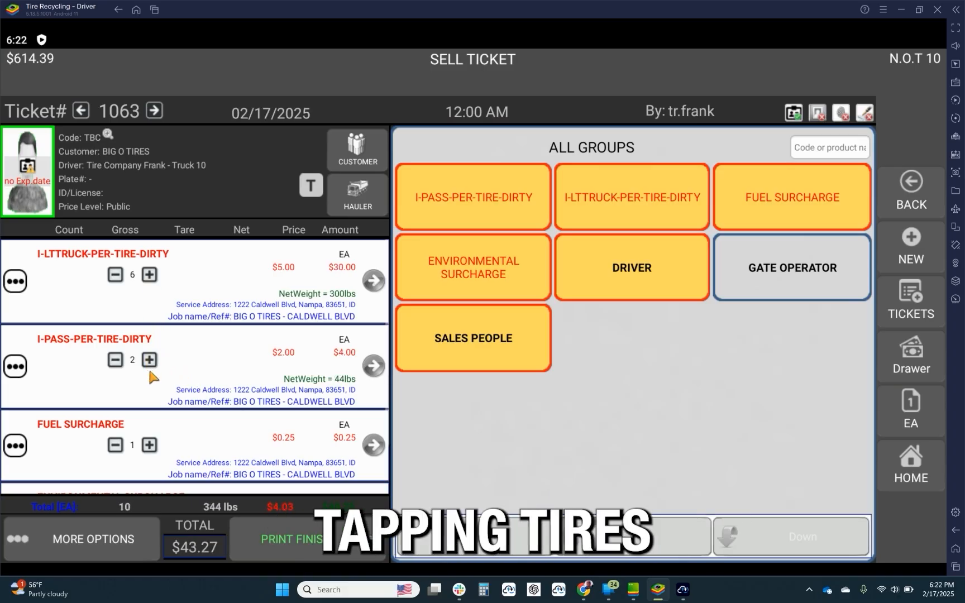
left_click(149, 360)
left_click(149, 360)
left_click(149, 359)
left_click(149, 360)
left_click(149, 274)
left_click(149, 275)
left_click(150, 274)
left_click(150, 274)
left_click(150, 274)
left_click(149, 360)
left_click(149, 359)
left_click(149, 359)
left_click(149, 359)
left_click(150, 359)
left_click(151, 274)
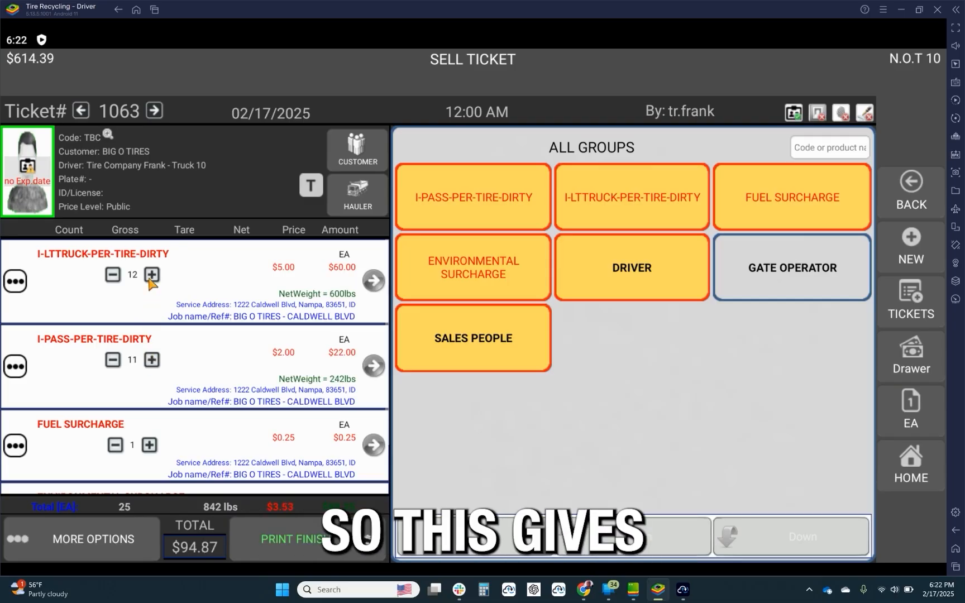
left_click(150, 275)
left_click(150, 275)
left_click(150, 275)
left_click(151, 360)
left_click(151, 360)
left_click(151, 360)
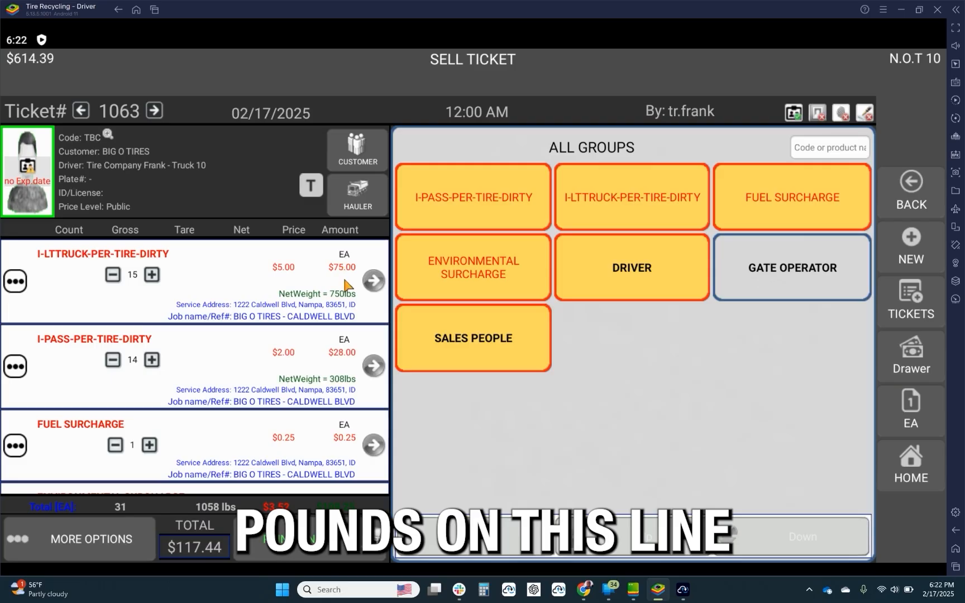
Set the I-PASS-PER-TIRE-DIRTY count on ticket 1063 to 75.
left_click(373, 366)
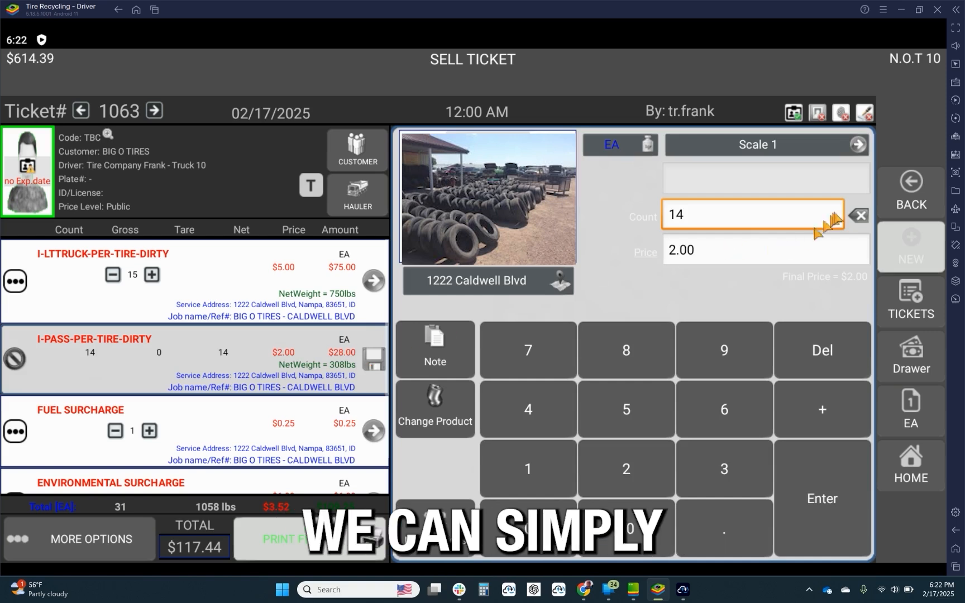
left_click(858, 215)
left_click(565, 371)
left_click(630, 412)
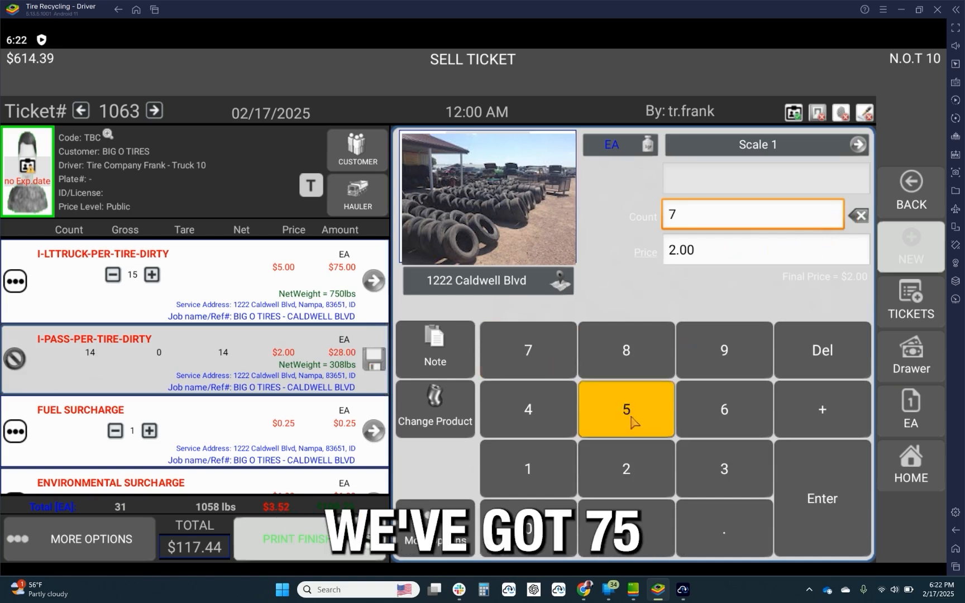
left_click(807, 496)
left_click(807, 496)
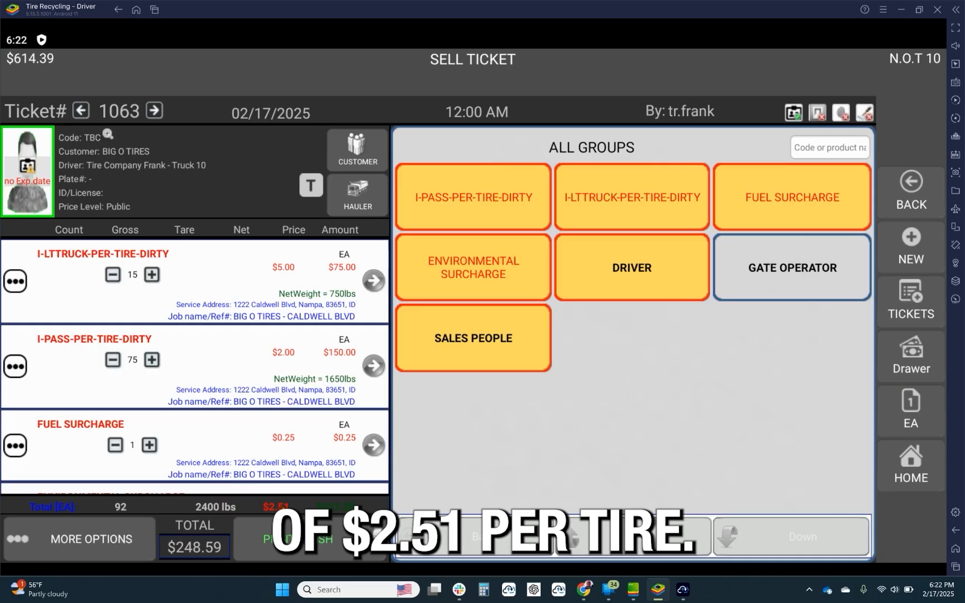
Draw and accept the customer signature for ticket 1063 and charge it to AR Billing.
mouse_move(377, 402)
left_mouse_down()
mouse_move(505, 202)
mouse_move(593, 299)
mouse_move(582, 342)
left_mouse_up()
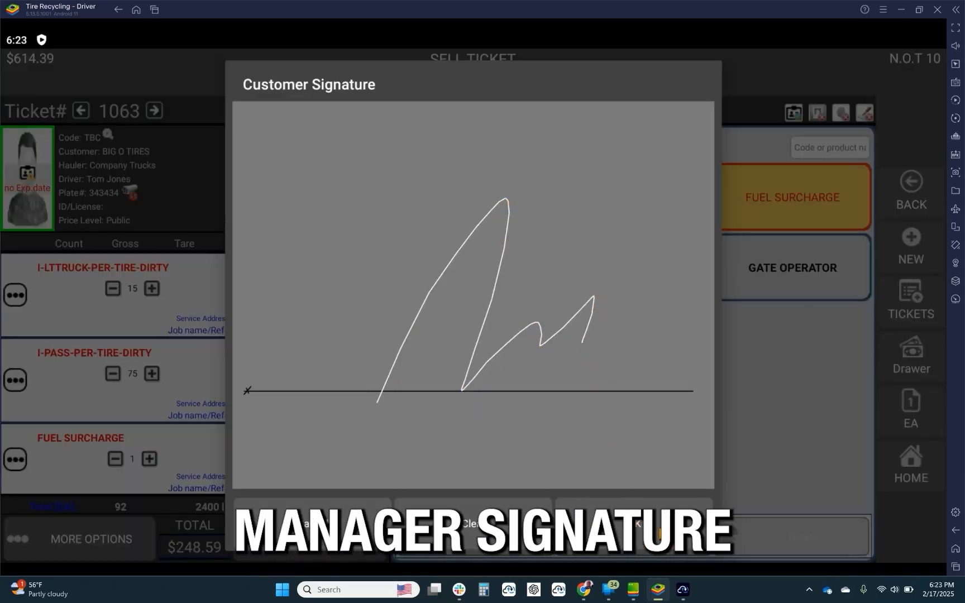
left_click(658, 532)
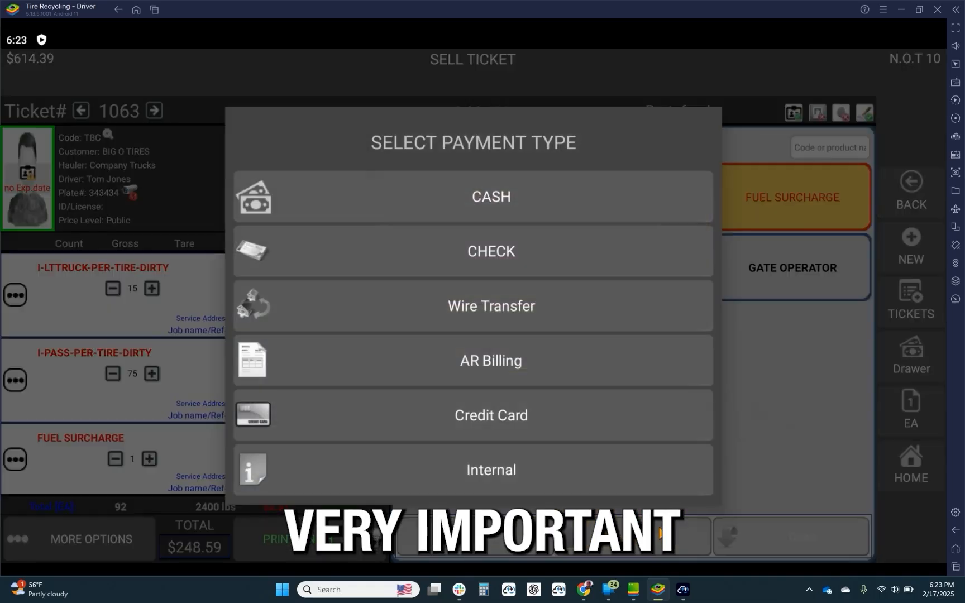
left_click(555, 376)
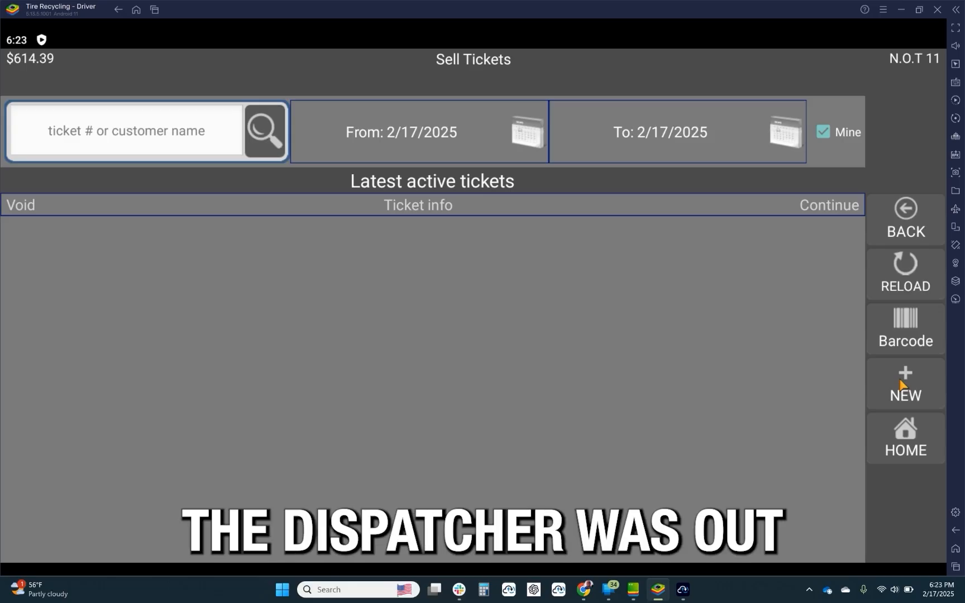
Create a new sell ticket attached to ticket tracker 6 and based on job agreement AGMT#1000 Cheap Tires February 25.
left_click(900, 383)
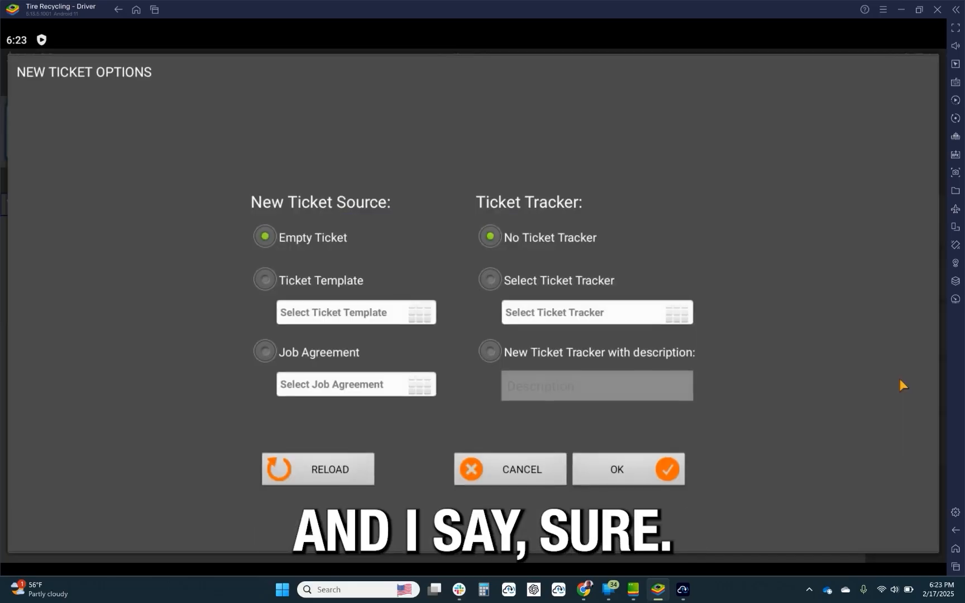
left_click(491, 279)
left_click(668, 316)
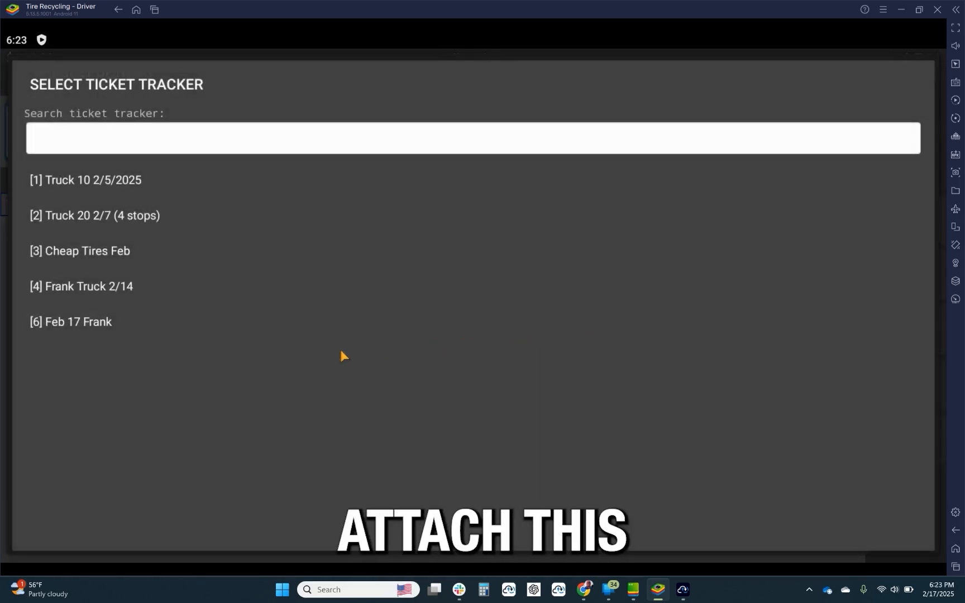
left_click(57, 314)
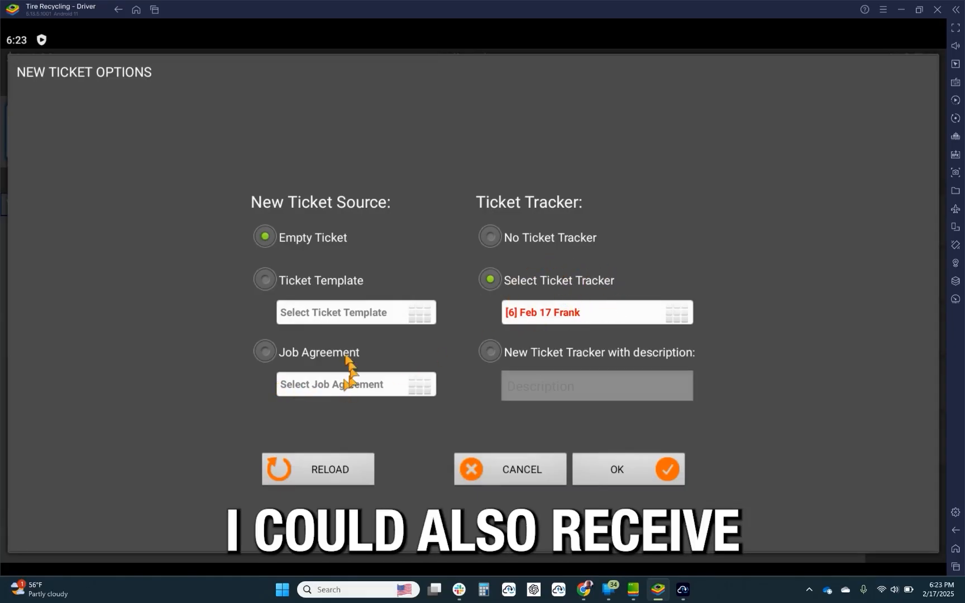
left_click(289, 356)
left_click(422, 385)
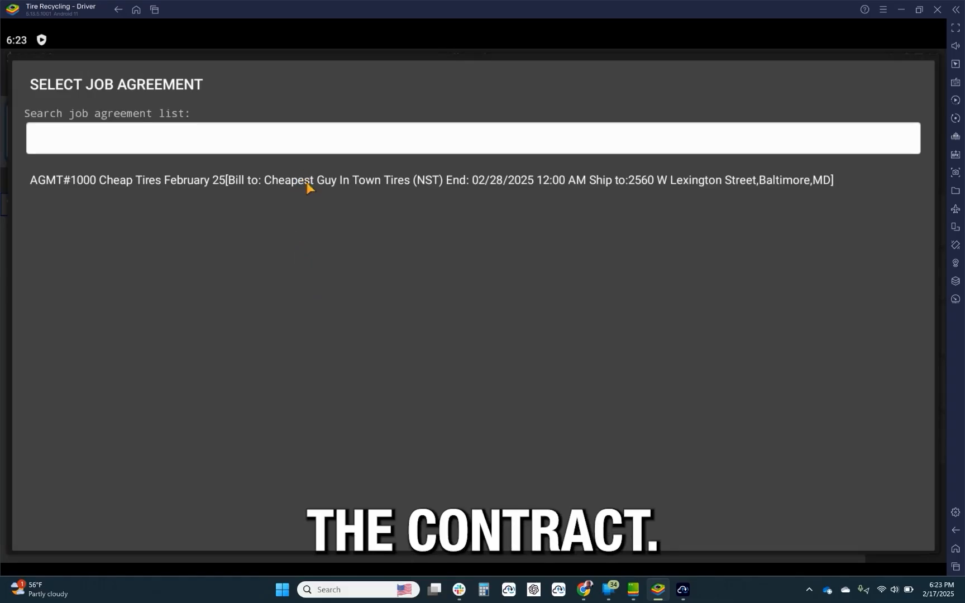
left_click(308, 184)
left_click(619, 469)
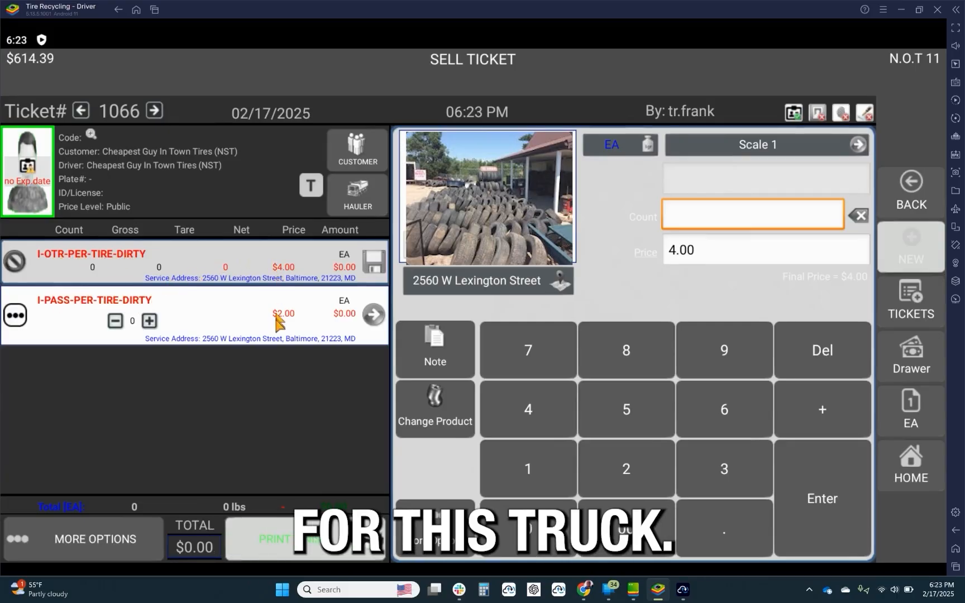
Set the I-OTR-PER-TIRE-DIRTY count on ticket 1066 to 50.
left_click(628, 417)
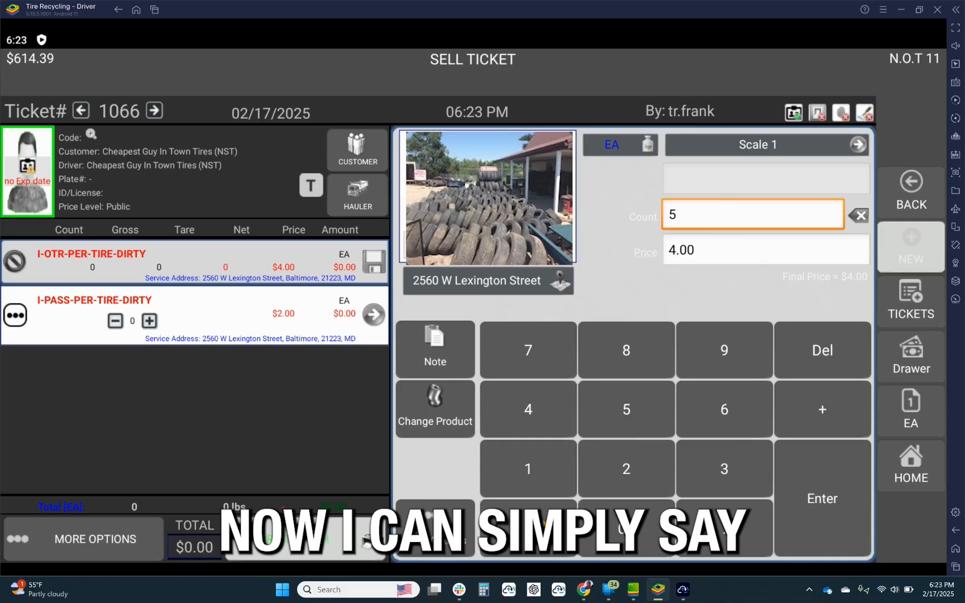
left_click(528, 529)
left_click(831, 516)
left_click(832, 515)
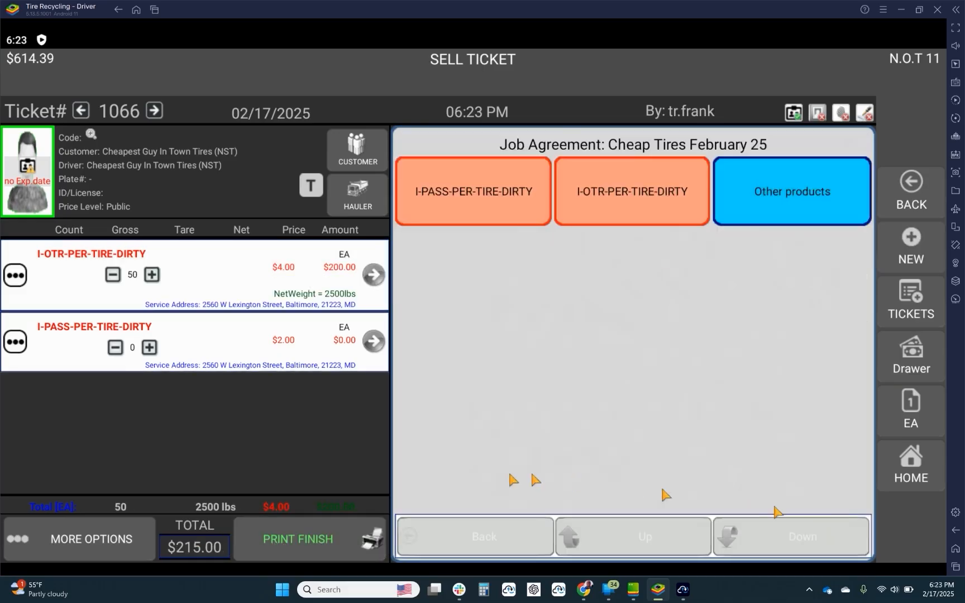
Set the I-PASS-PER-TIRE-DIRTY count on ticket 1066 to 65 and save the line.
left_click(374, 341)
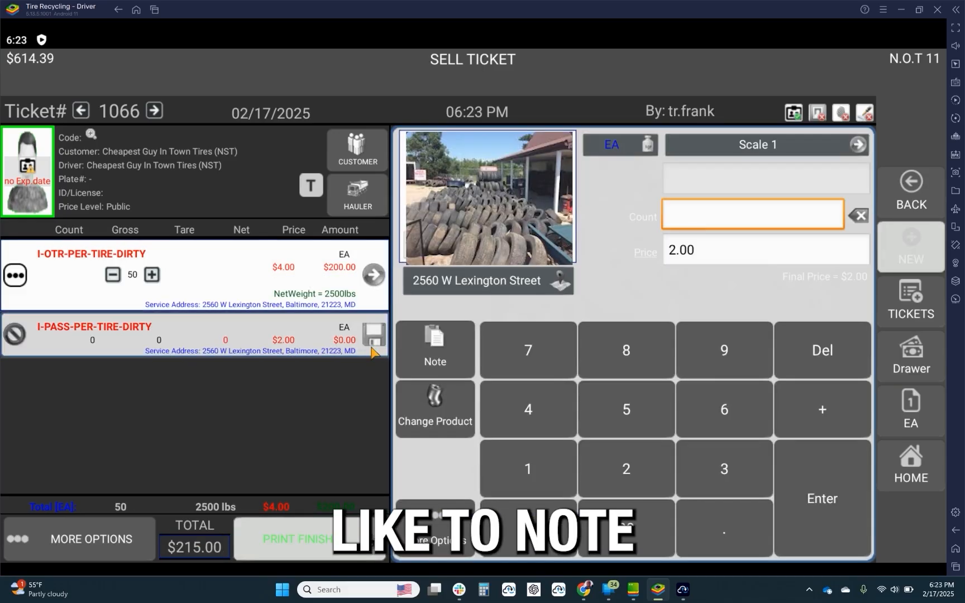
left_click(722, 418)
left_click(626, 413)
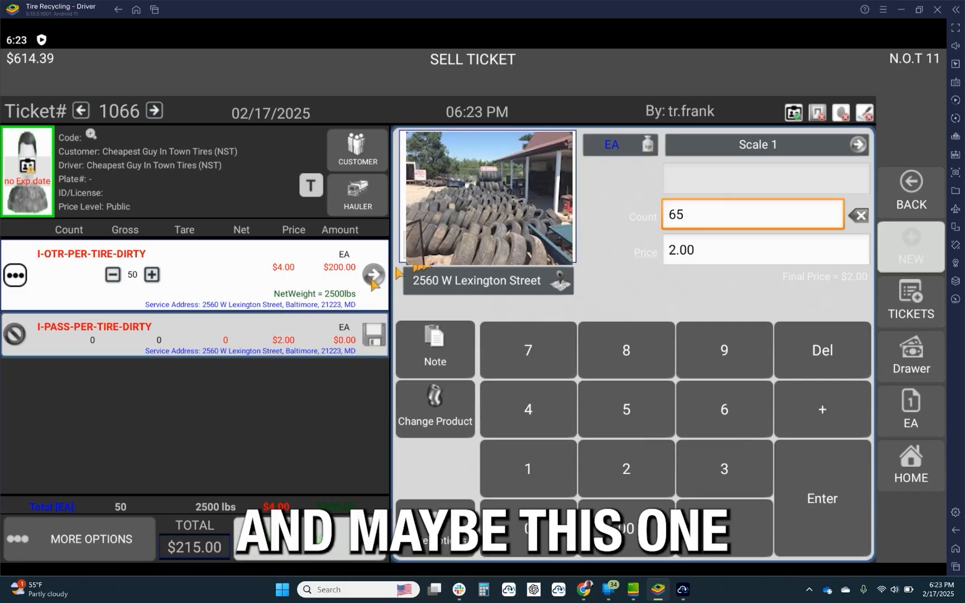
left_click(446, 278)
left_click(209, 186)
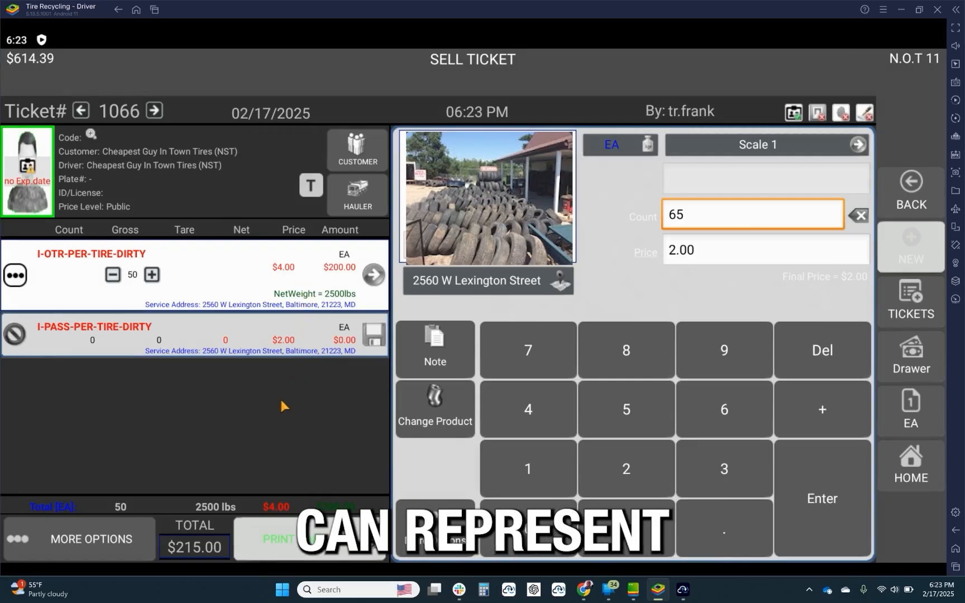
left_click(368, 341)
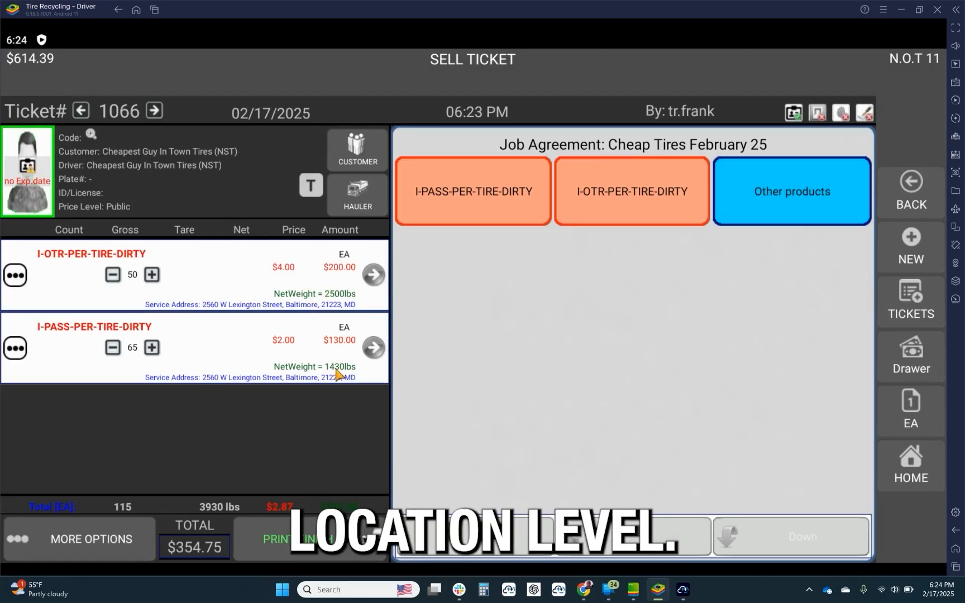
Finish ticket 1066 by paying without printing, drawing the customer signature, and tendering the exact $354.75 in cash.
left_click(309, 537)
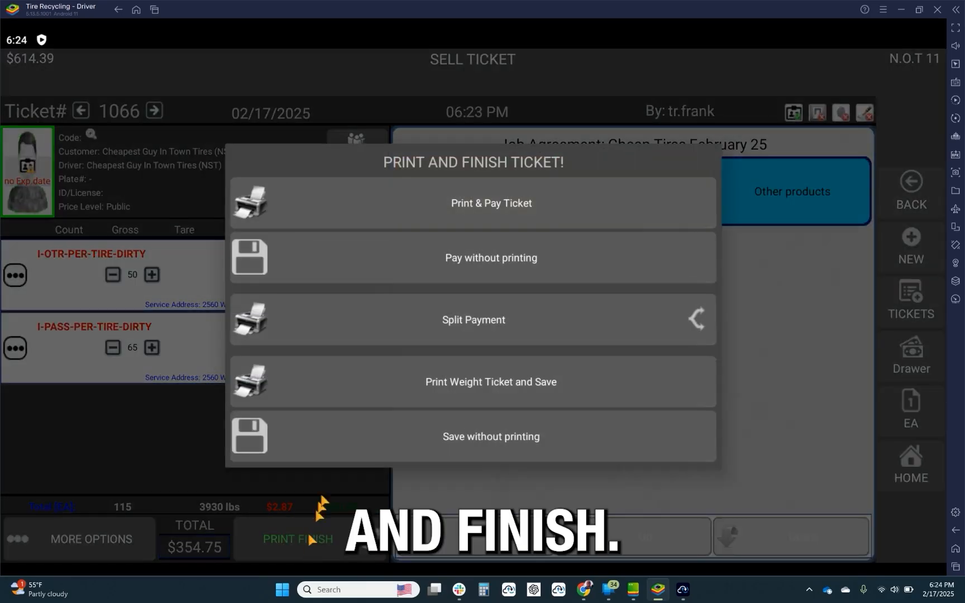
left_click(474, 259)
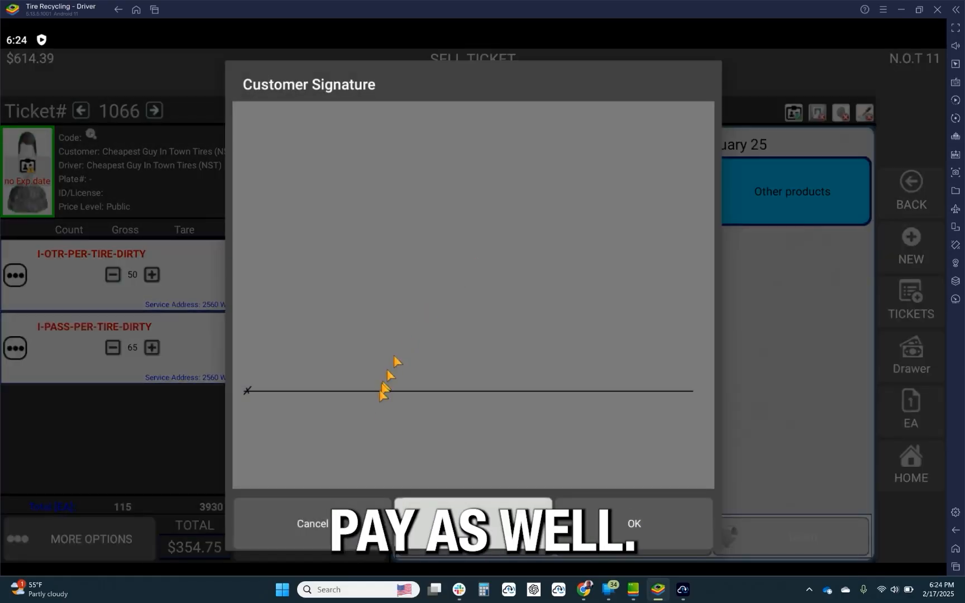
mouse_move(374, 408)
left_mouse_down()
mouse_move(472, 268)
mouse_move(554, 355)
mouse_move(582, 333)
left_mouse_up()
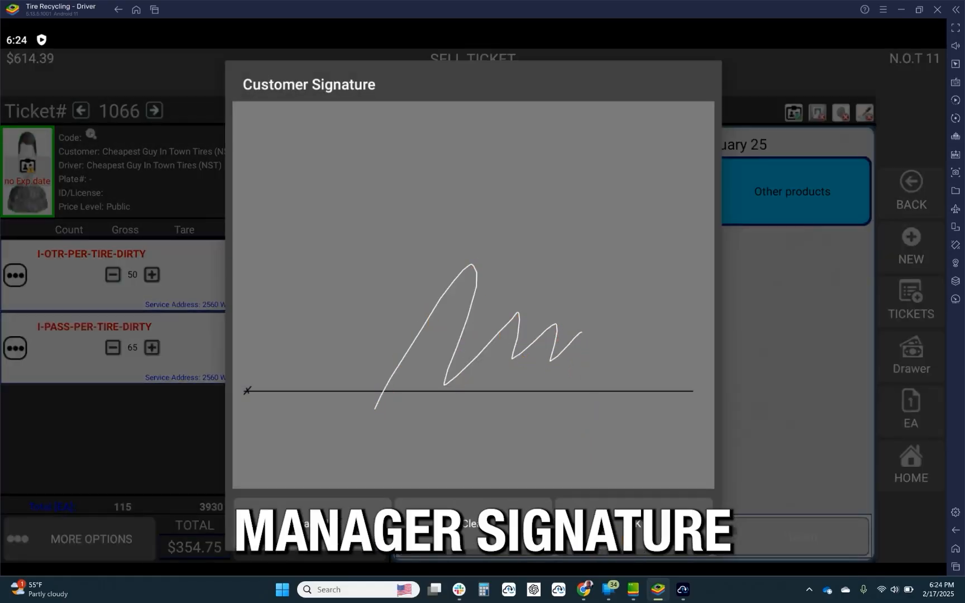
left_click(634, 525)
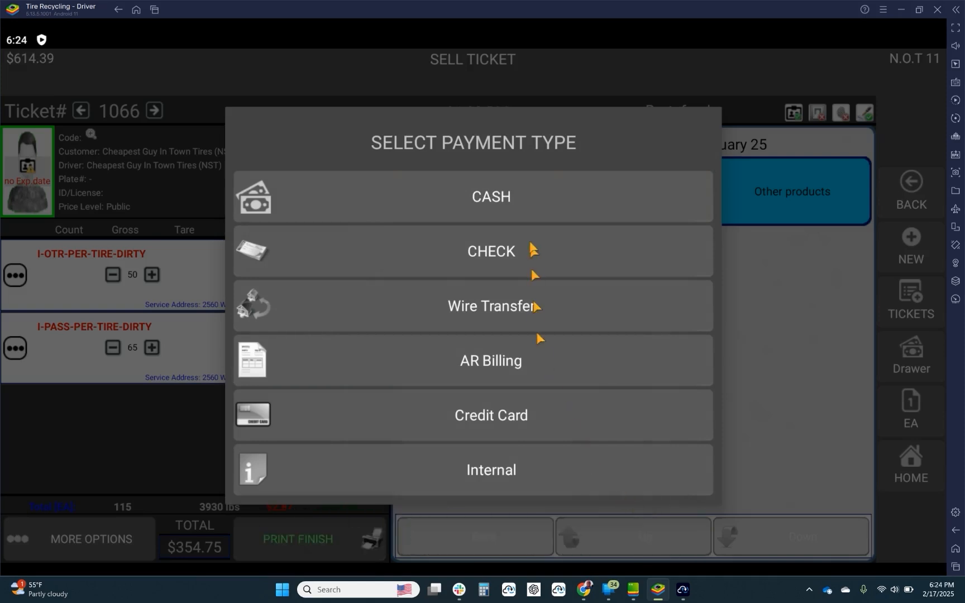
left_click(517, 205)
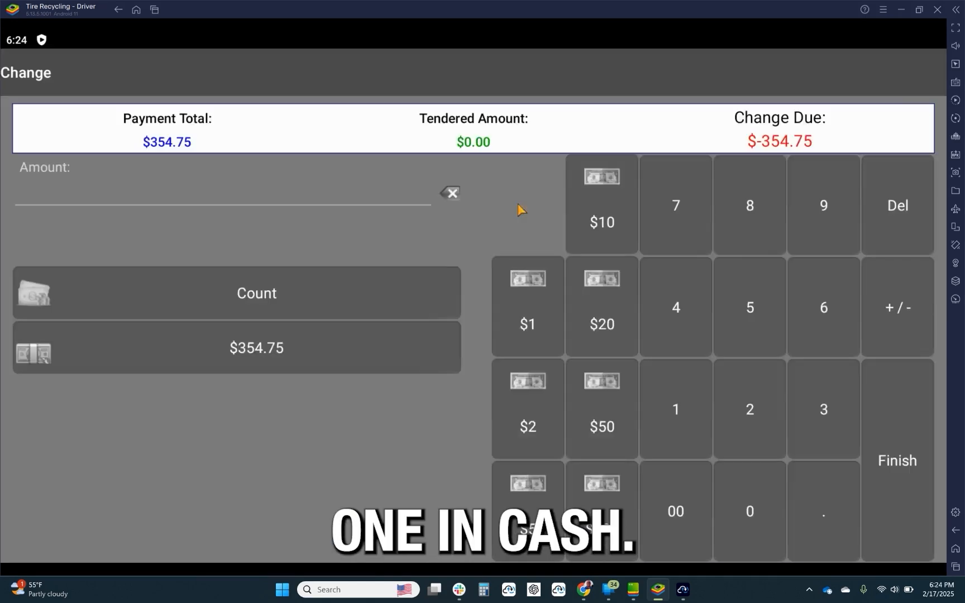
left_click(385, 353)
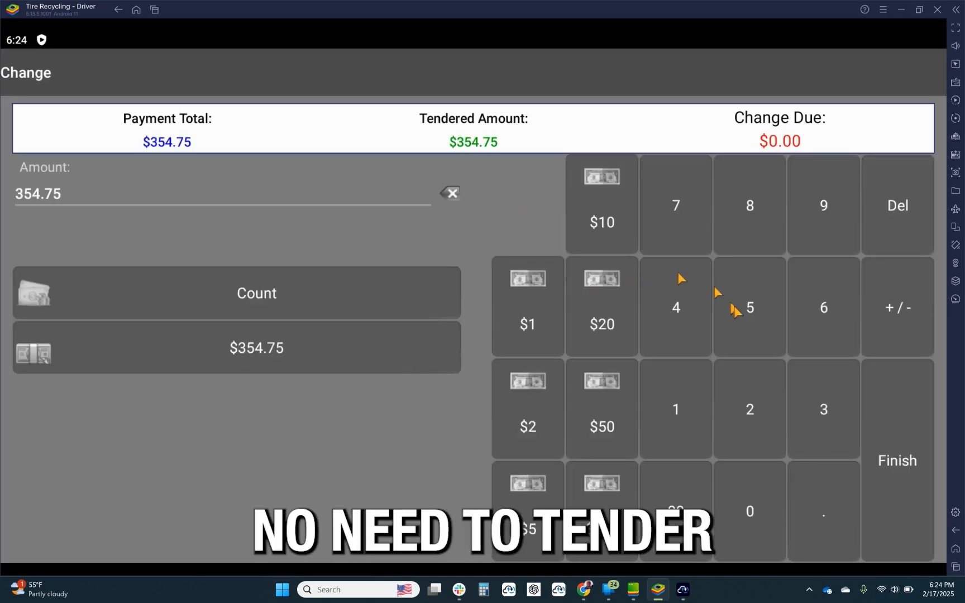
left_click(892, 463)
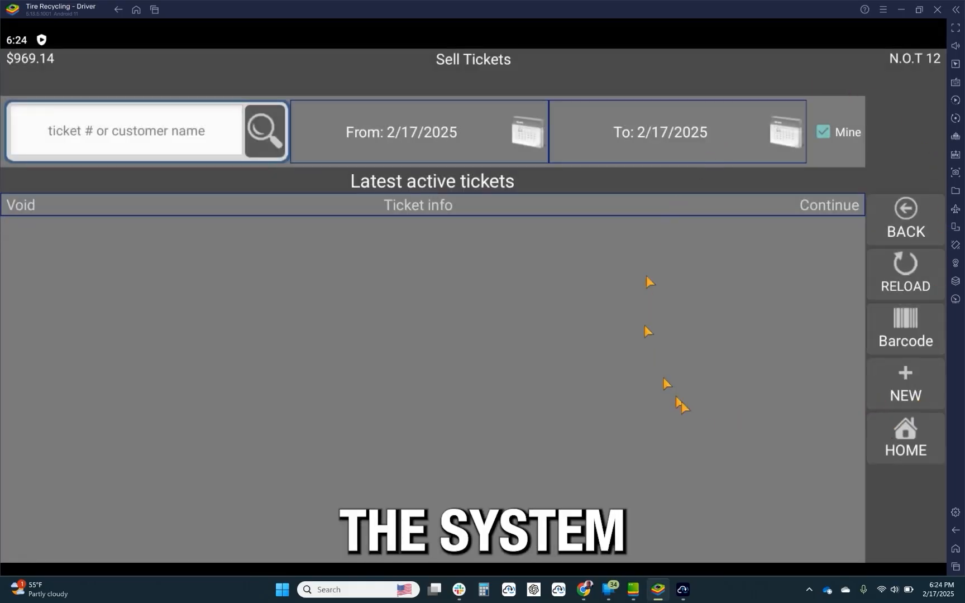
Switch to WeighPay's Ticket Trackers page in the browser, examine tracker 6's count, weight, and dollar totals, and open its printable report.
left_click(900, 10)
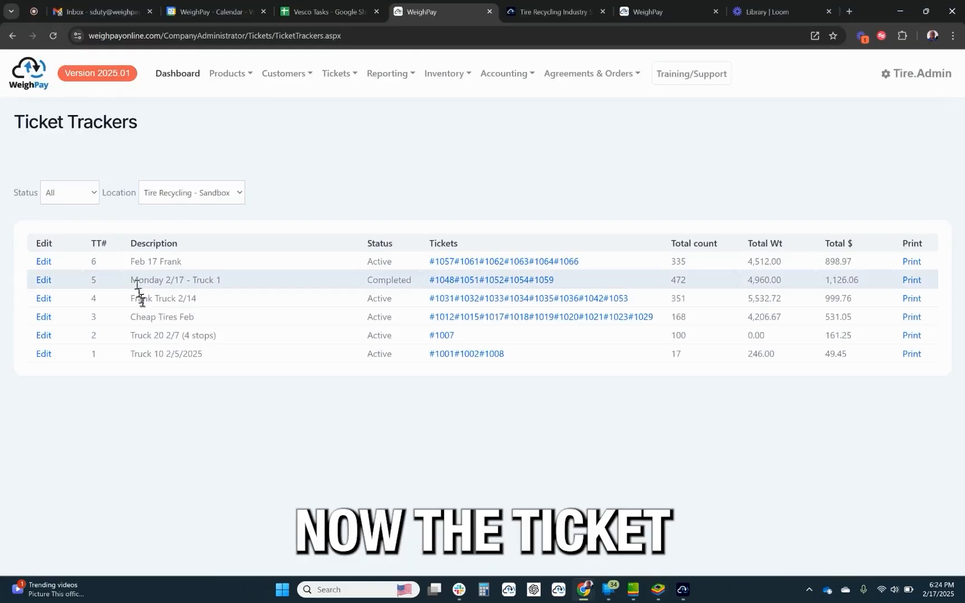
double_click(90, 262)
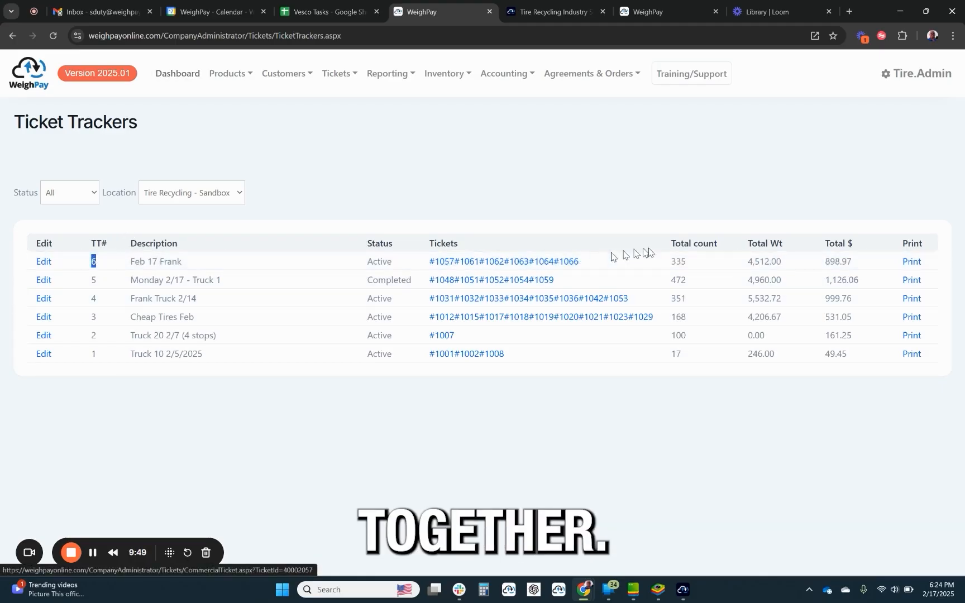
left_click_drag(690, 262, 667, 263)
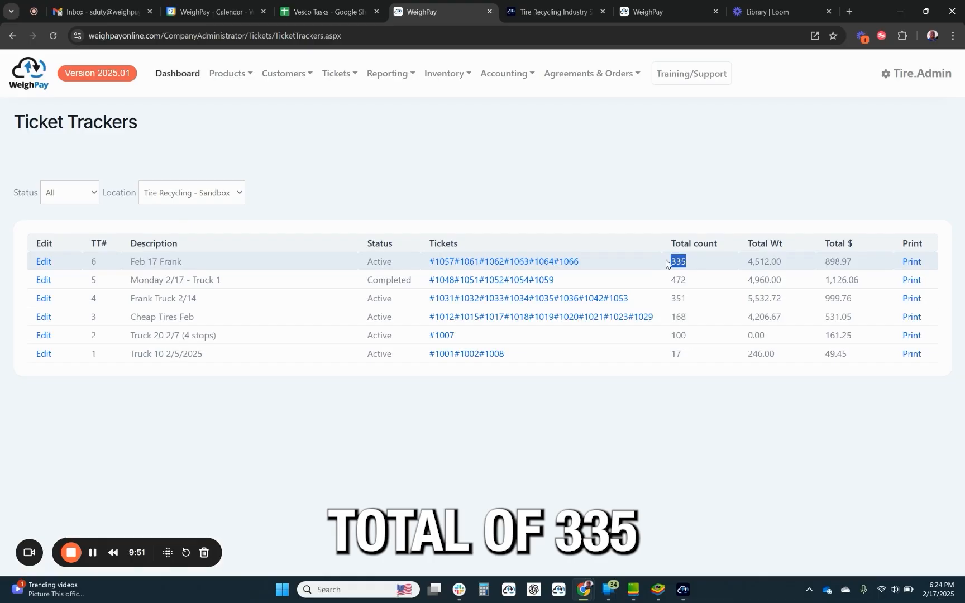
left_click_drag(781, 260, 744, 265)
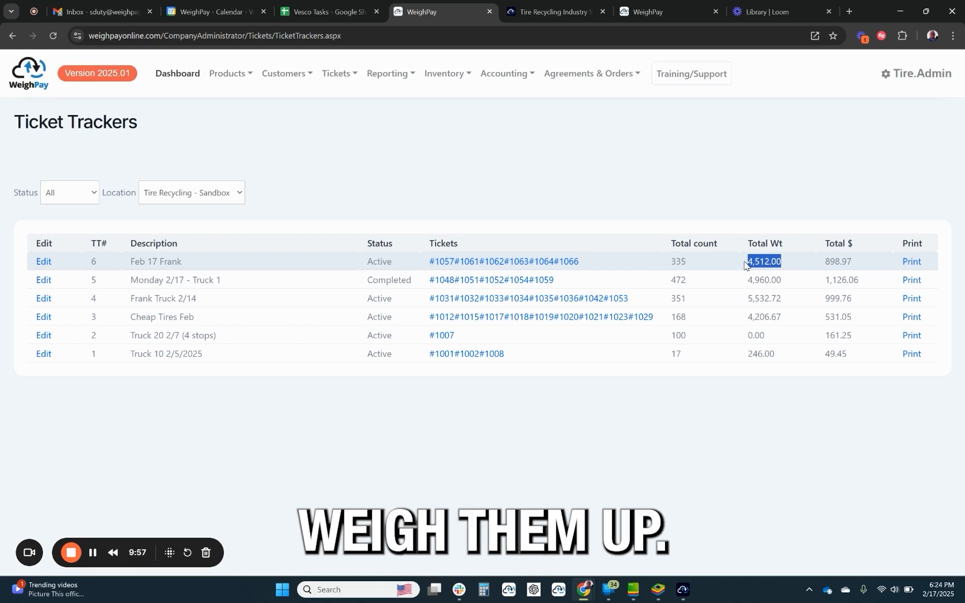
left_click_drag(852, 261, 837, 260)
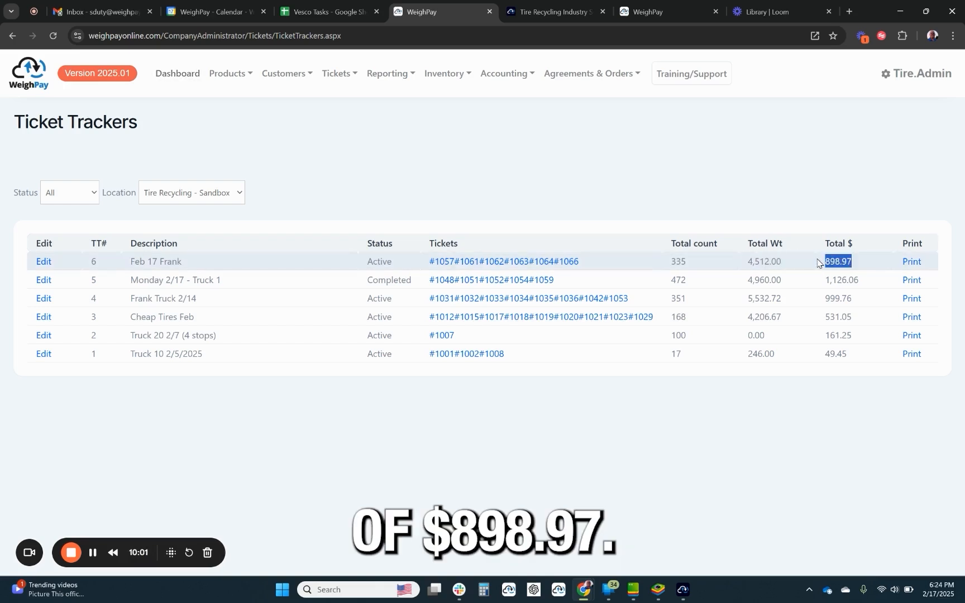
left_click(915, 265)
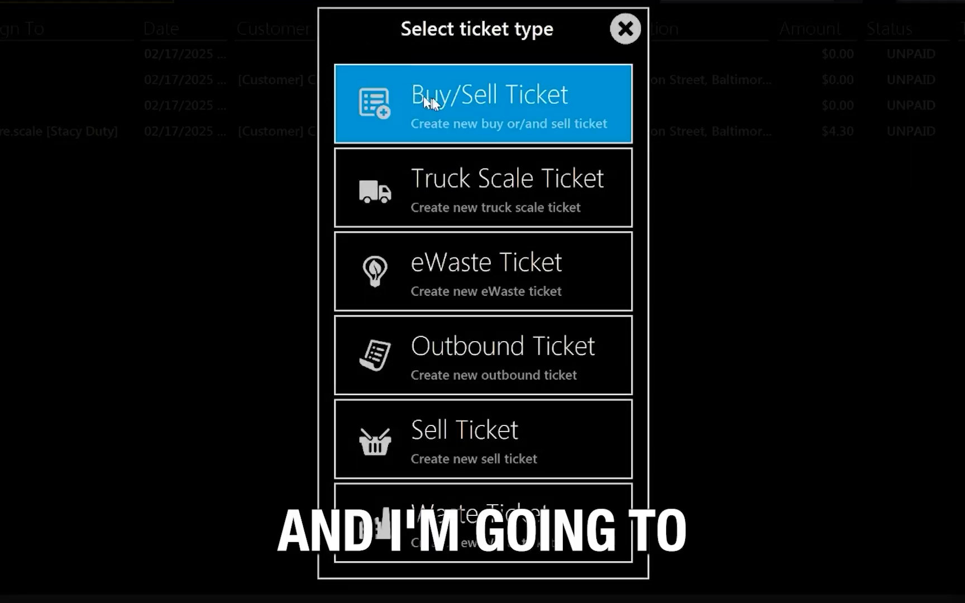
Create an empty buy/sell ticket in Weigh Pay Pro attached to ticket tracker 6.
left_click(432, 97)
left_click(427, 315)
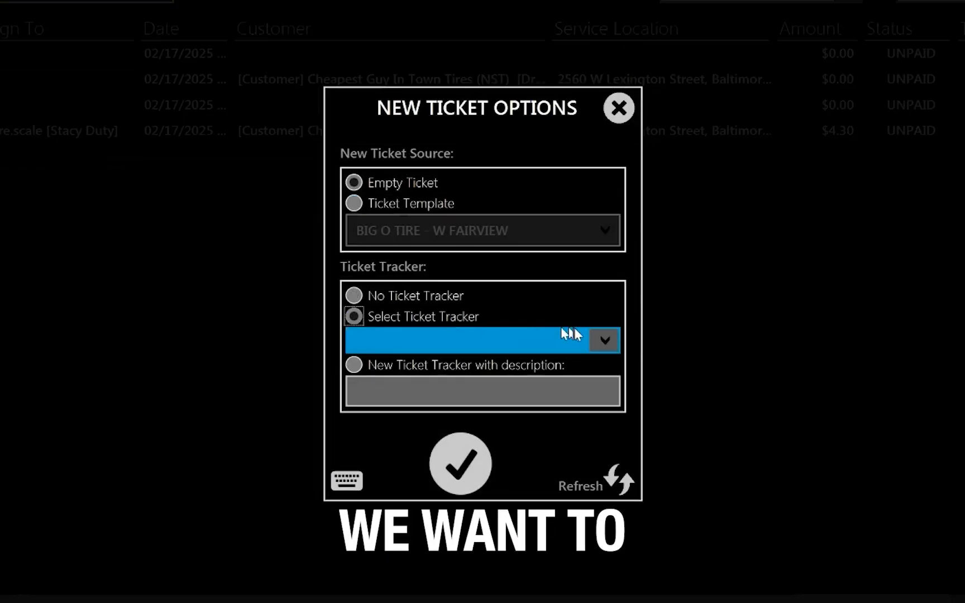
left_click(617, 342)
left_click(423, 478)
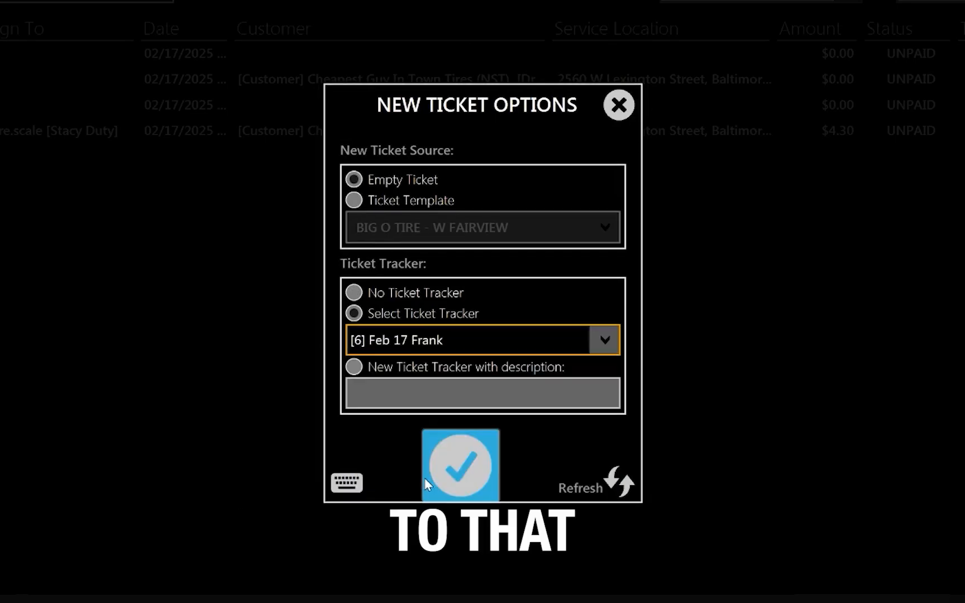
left_click(457, 470)
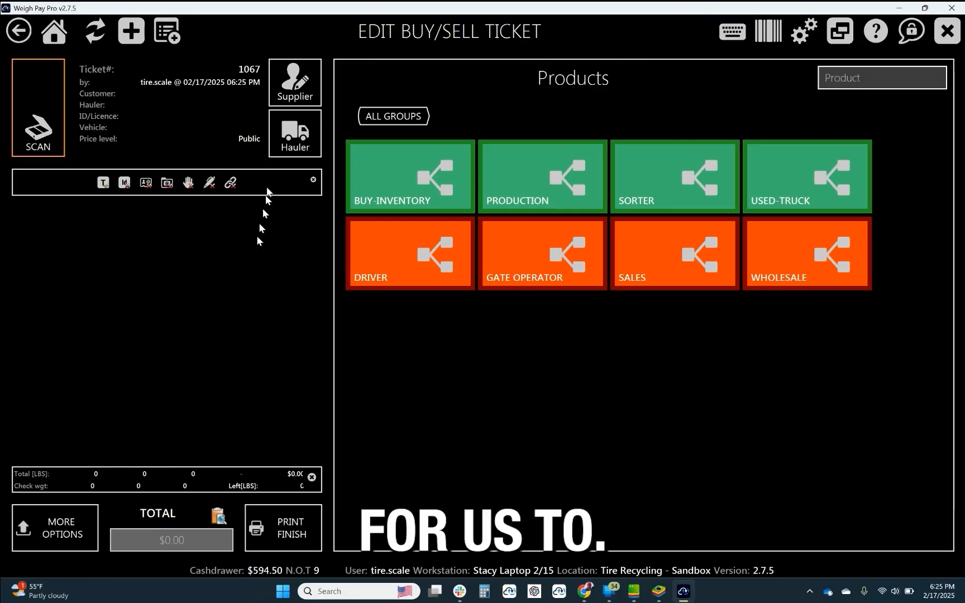
Assign Company Trucks as the supplier on ticket 1067 by filtering on plate 34, and add the I-SCRAP-PER-TON product.
left_click(295, 81)
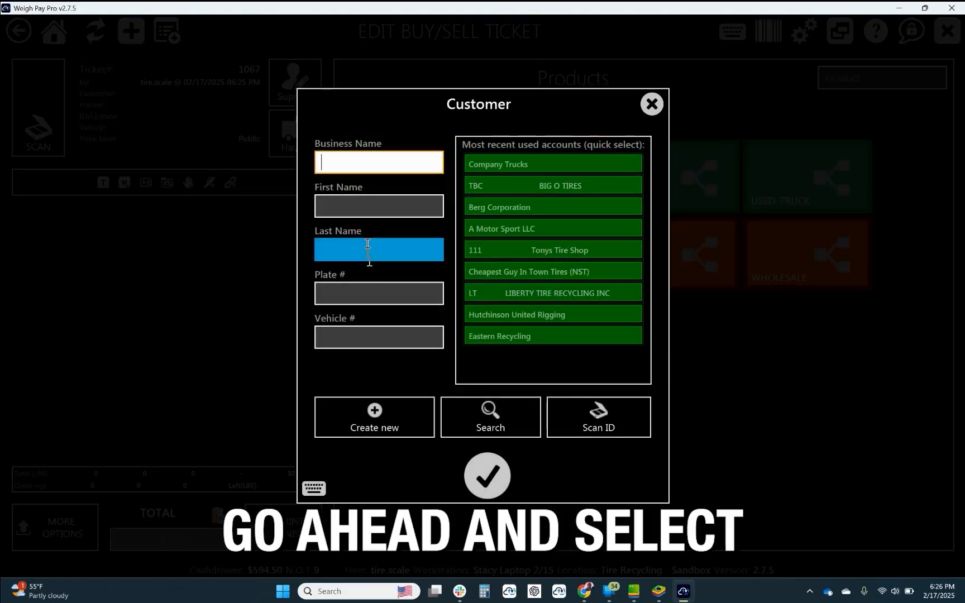
left_click(357, 288)
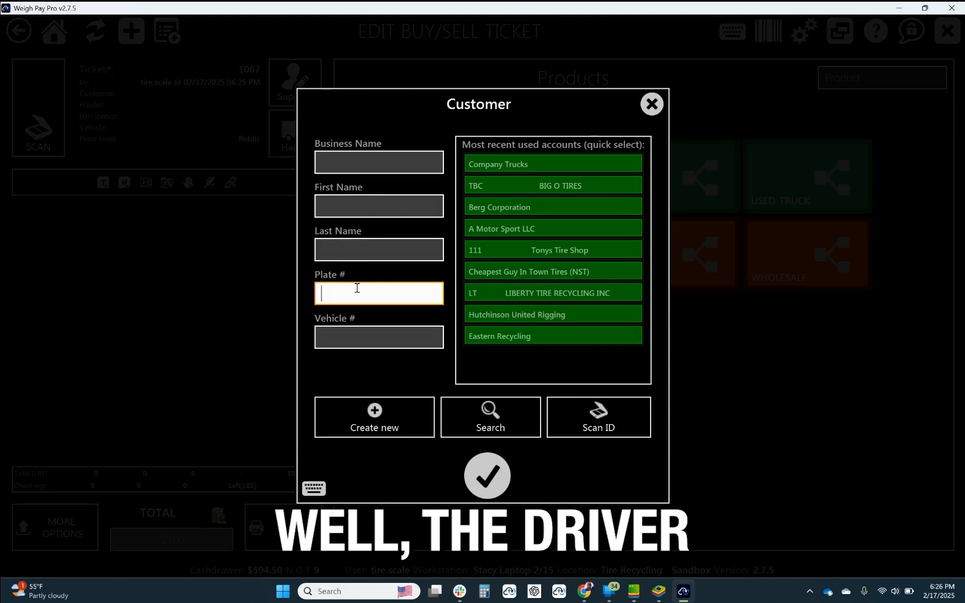
type("34")
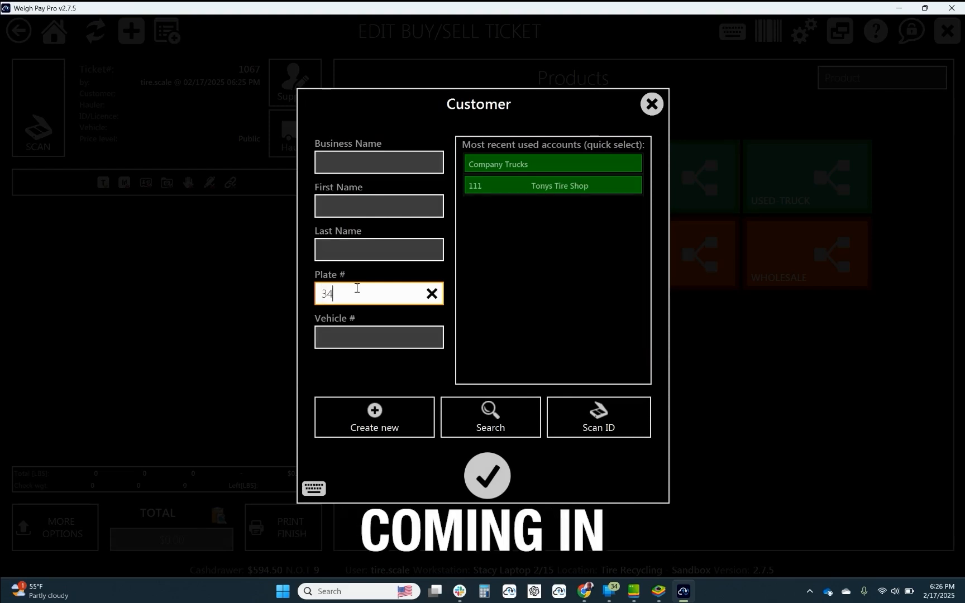
left_click(499, 163)
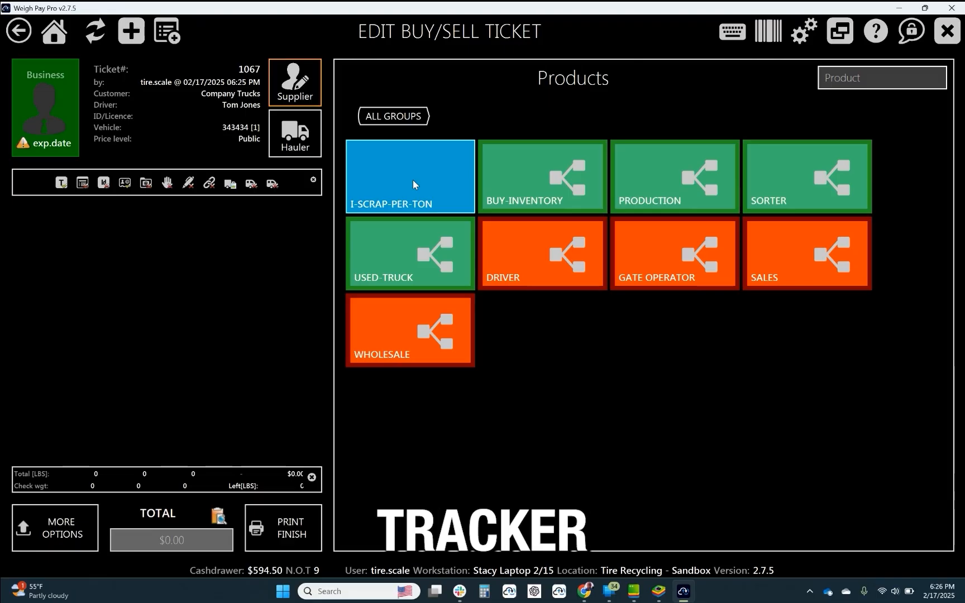
left_click(412, 182)
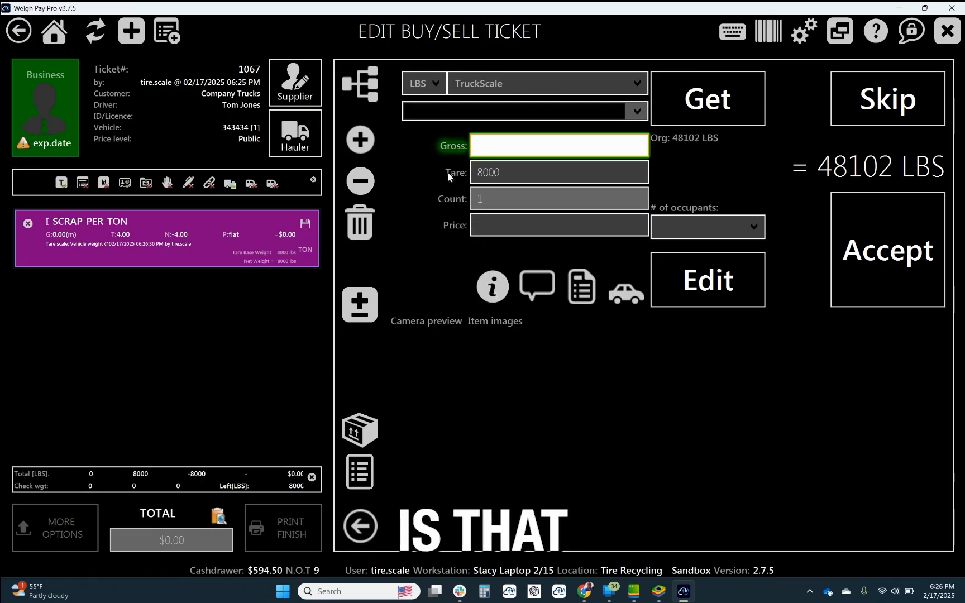
Accept the TruckScale reading as the gross weight of I-SCRAP-PER-TON on ticket 1067, with the number of occupants set to 1.
left_click(486, 173)
left_click(505, 174)
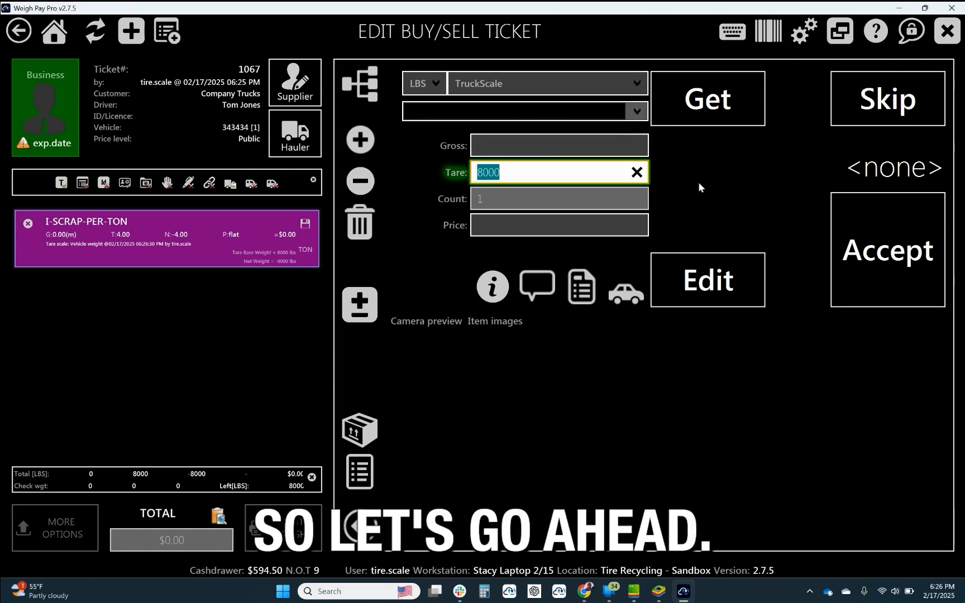
left_click(604, 148)
left_click(737, 228)
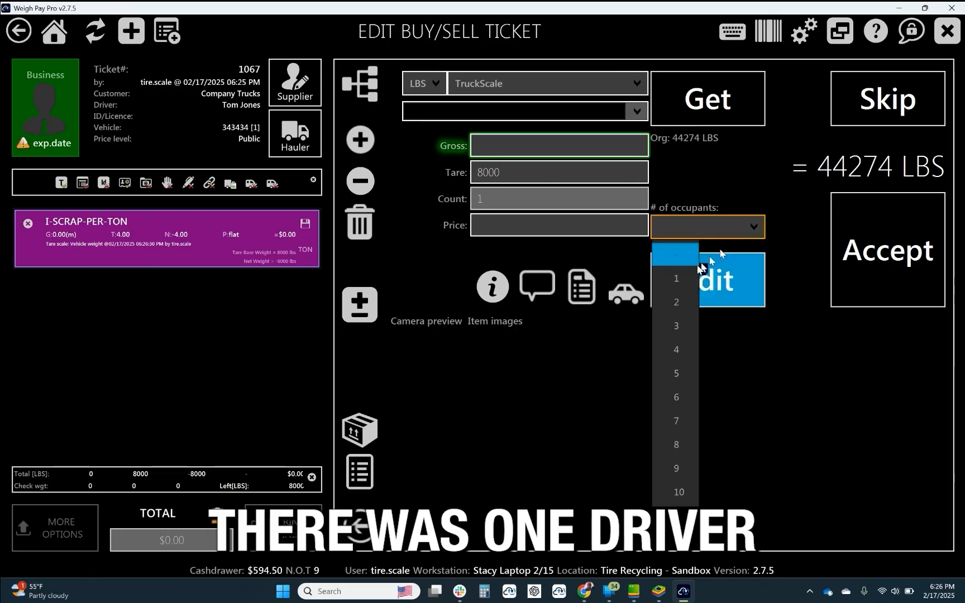
left_click(690, 274)
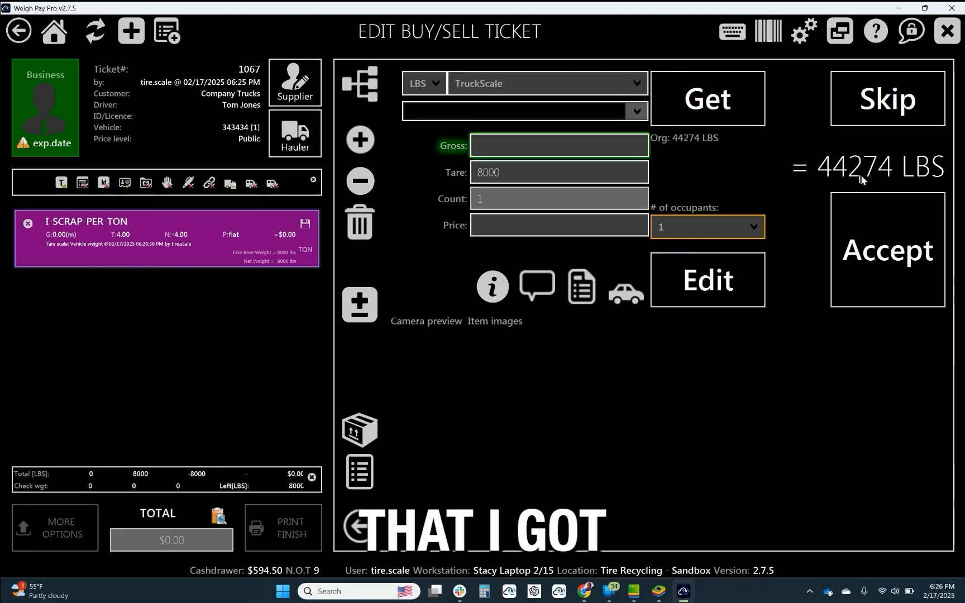
left_click(882, 254)
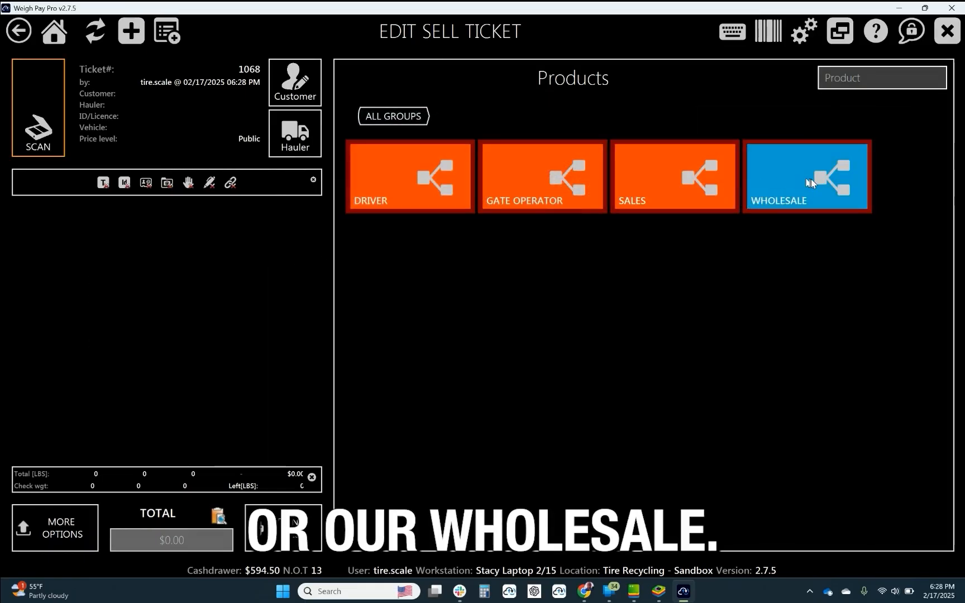
Add O-PASS-CASINGS-EMT-RETAIL from the Sales group to sell ticket 1068 and raise its count to 3.
left_click(692, 191)
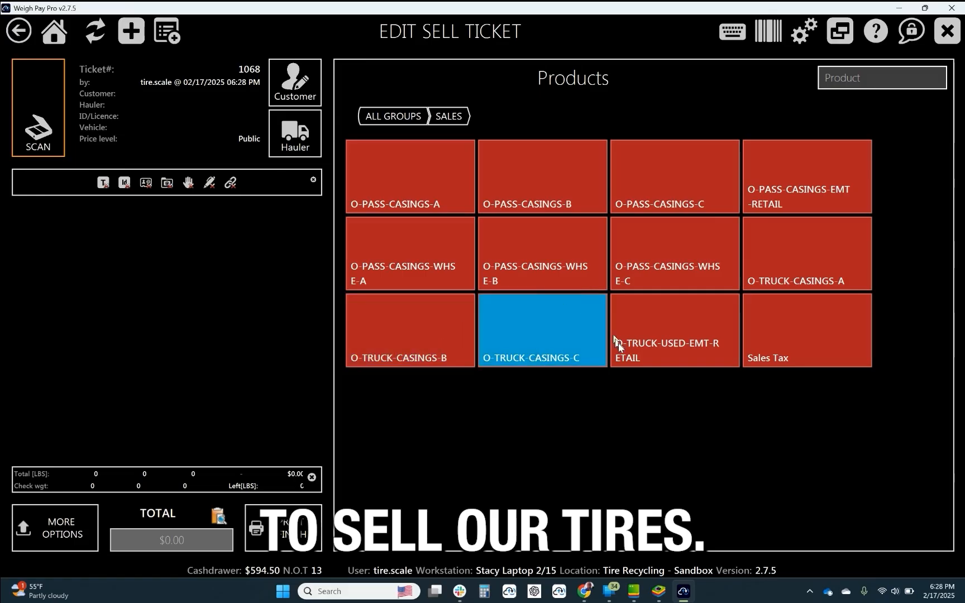
left_click(788, 175)
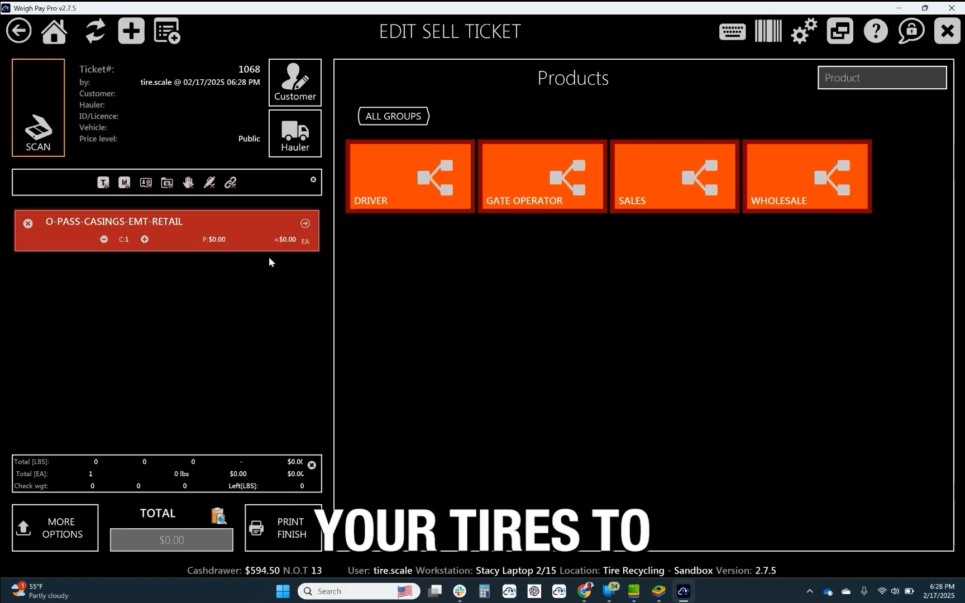
left_click(144, 239)
left_click(144, 239)
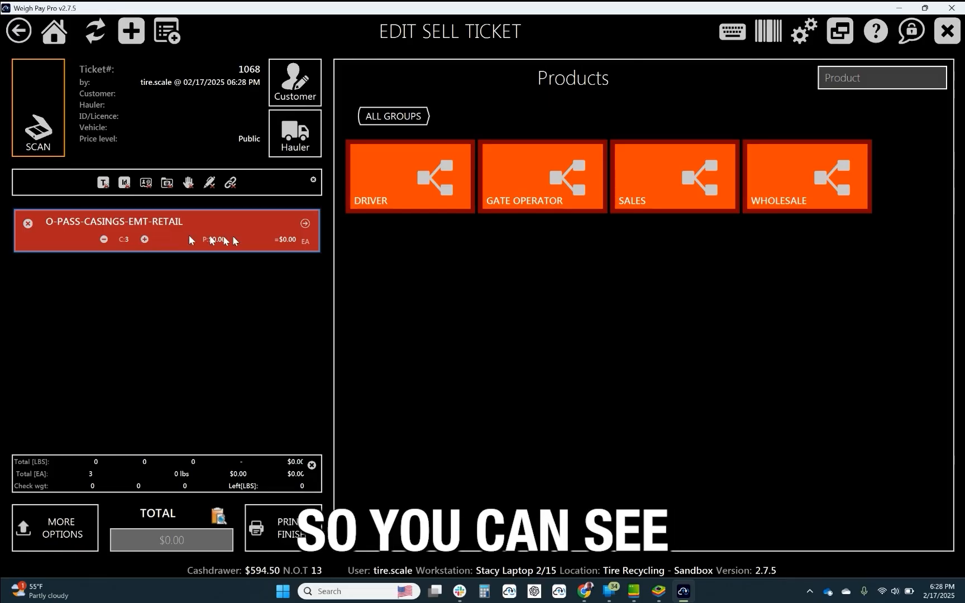
Set the O-PASS-CASINGS-EMT-RETAIL price to $15 each and increase its count to 4.
left_click(305, 224)
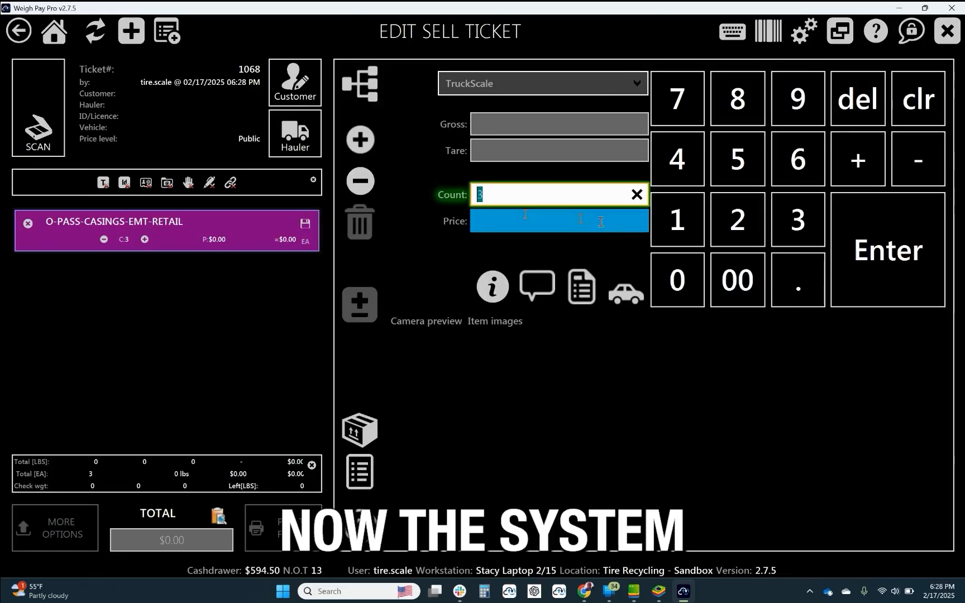
left_click(525, 216)
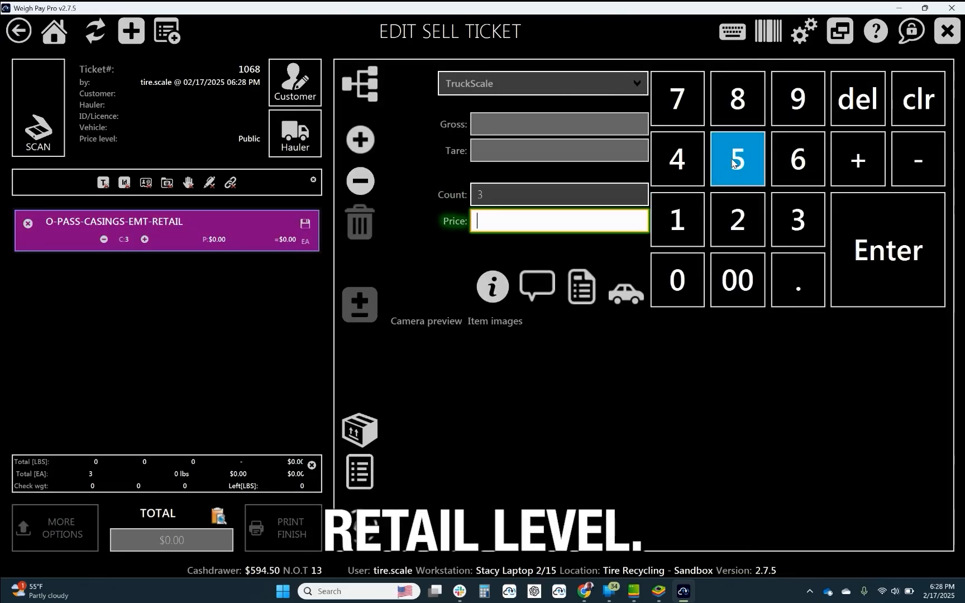
left_click(677, 217)
left_click(733, 164)
left_click(883, 250)
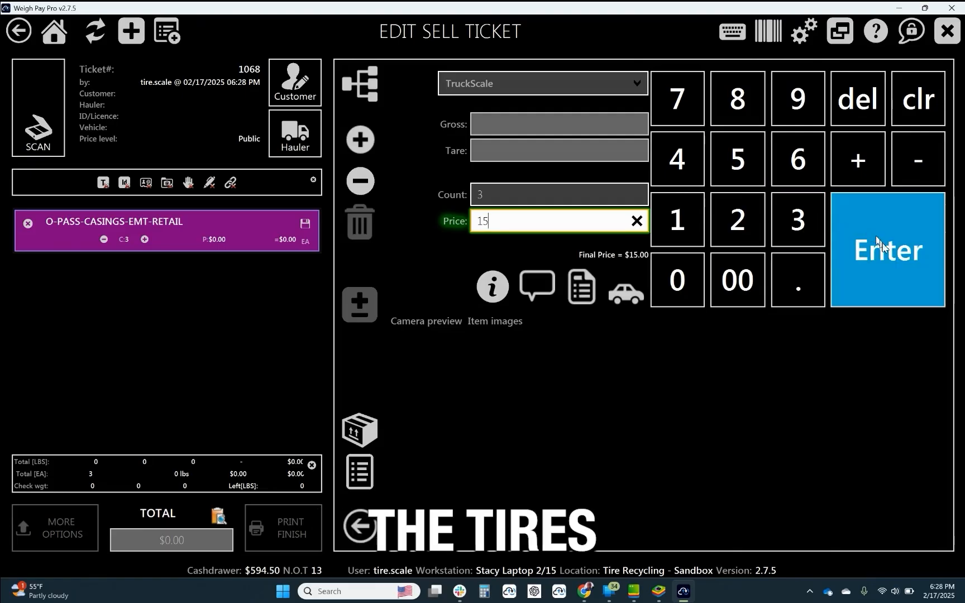
left_click(142, 236)
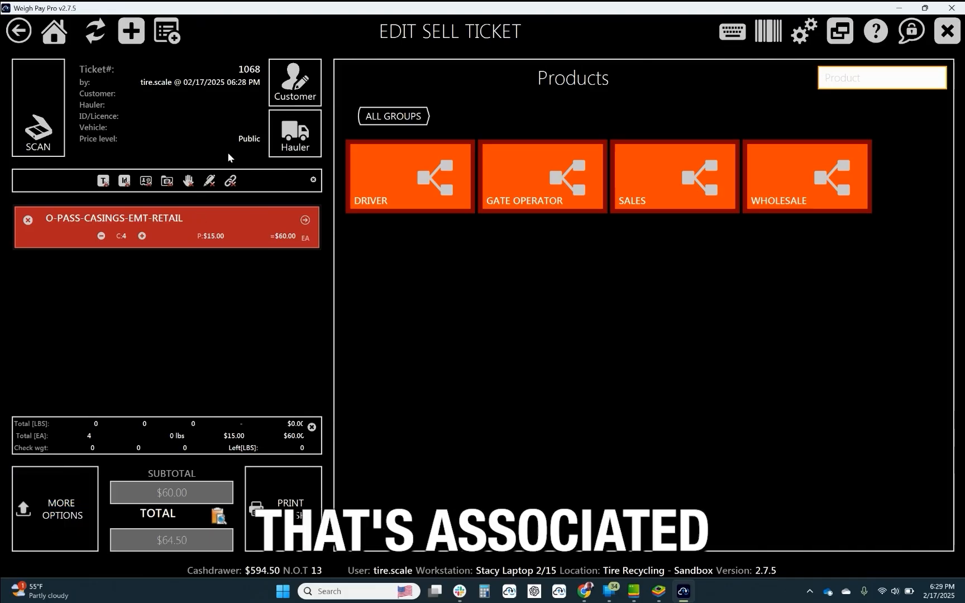
Finish sell ticket 1068 by paying without printing, backing out of the cash payment and choosing credit card instead.
left_click(293, 503)
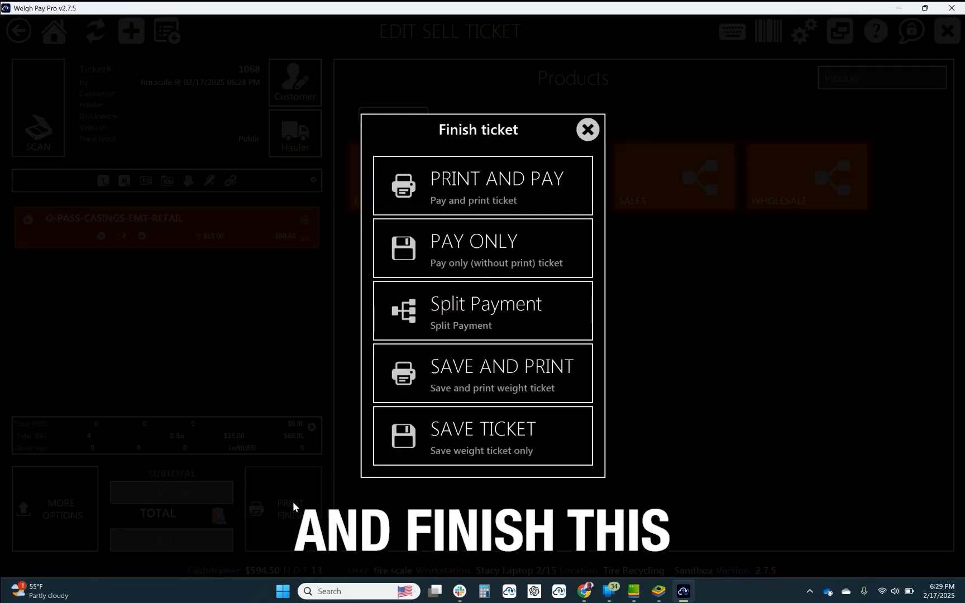
left_click(469, 260)
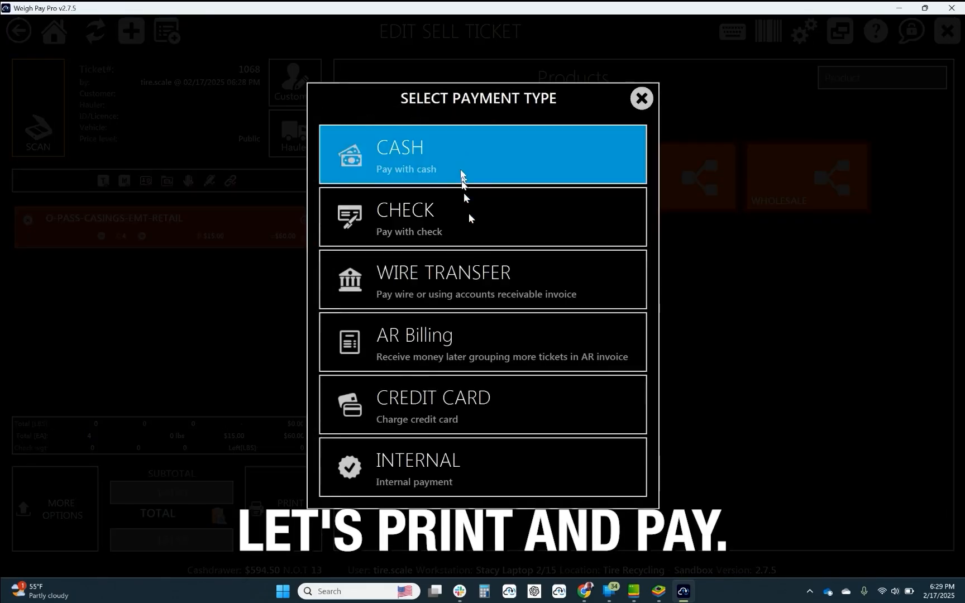
left_click(459, 146)
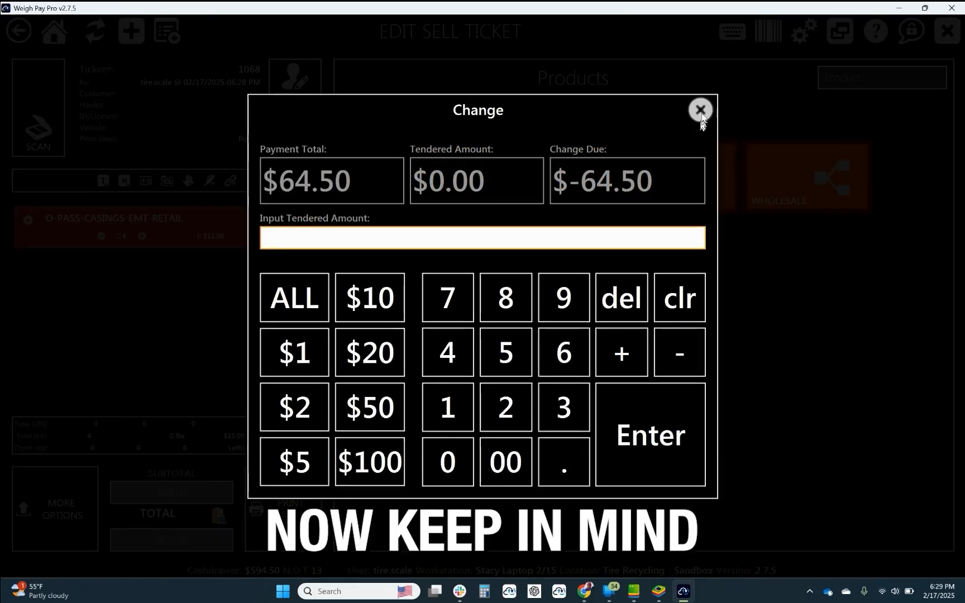
left_click(701, 118)
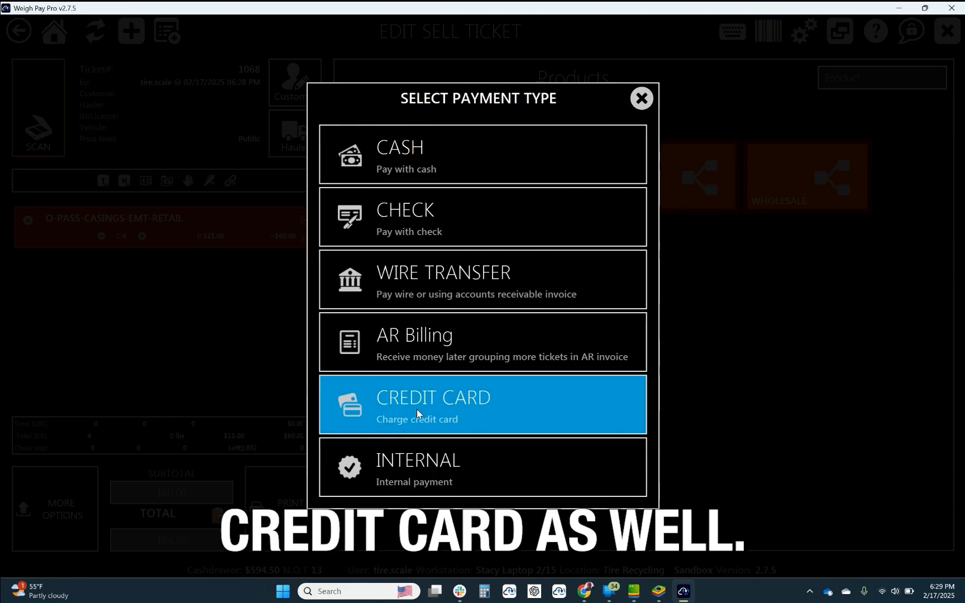
left_click(417, 410)
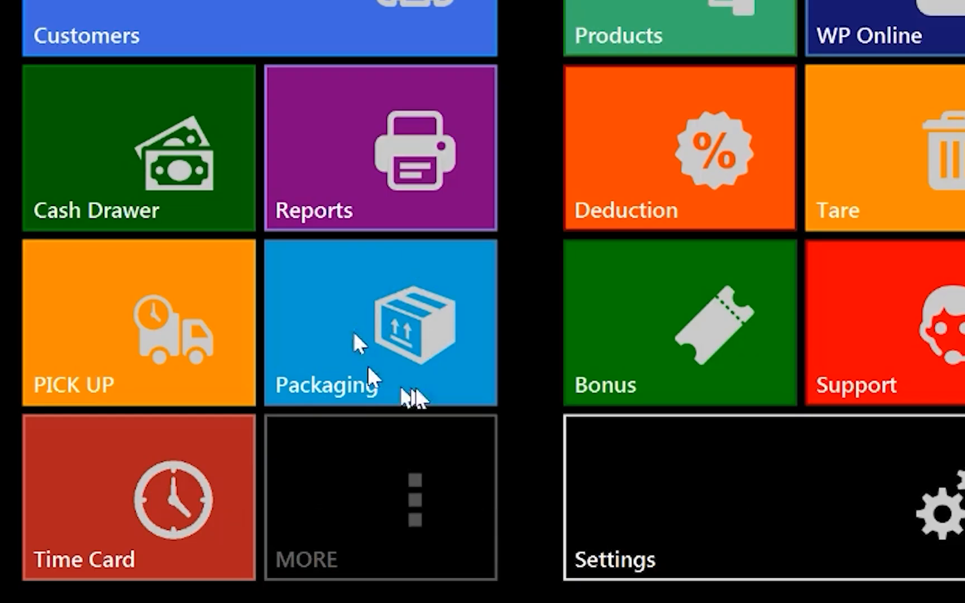
Open the Packaging module from the Weigh Pay Pro home screen.
left_click(452, 360)
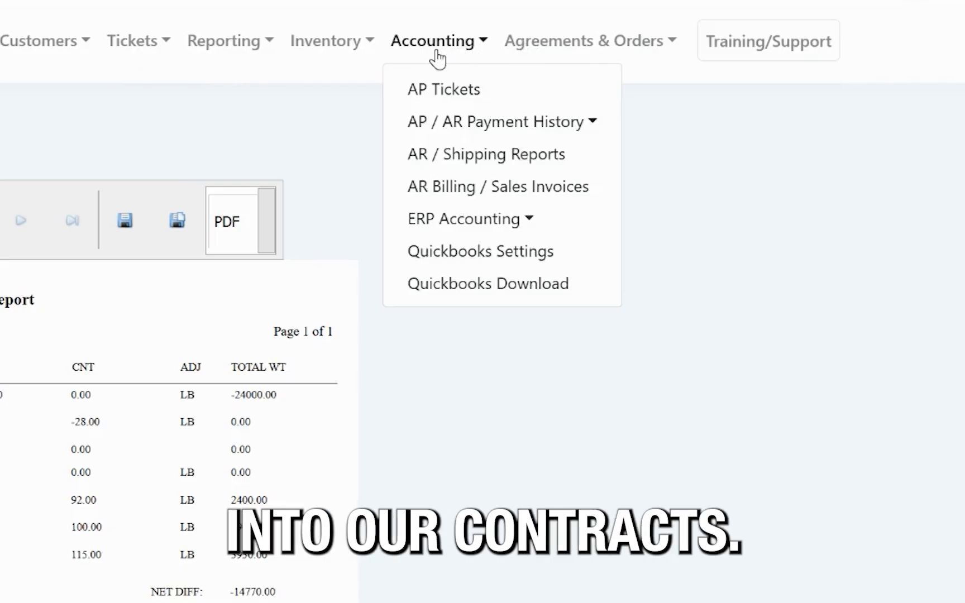
Switch to WeighPay in the browser, open the accounts receivable sales list, and narrow it to BIG O TIRES.
left_click(468, 221)
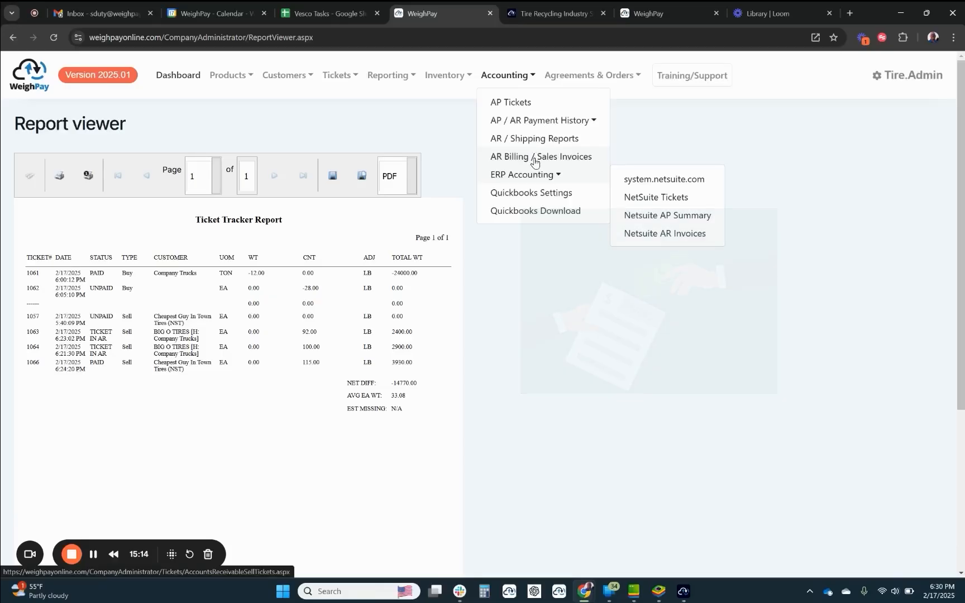
left_click(535, 159)
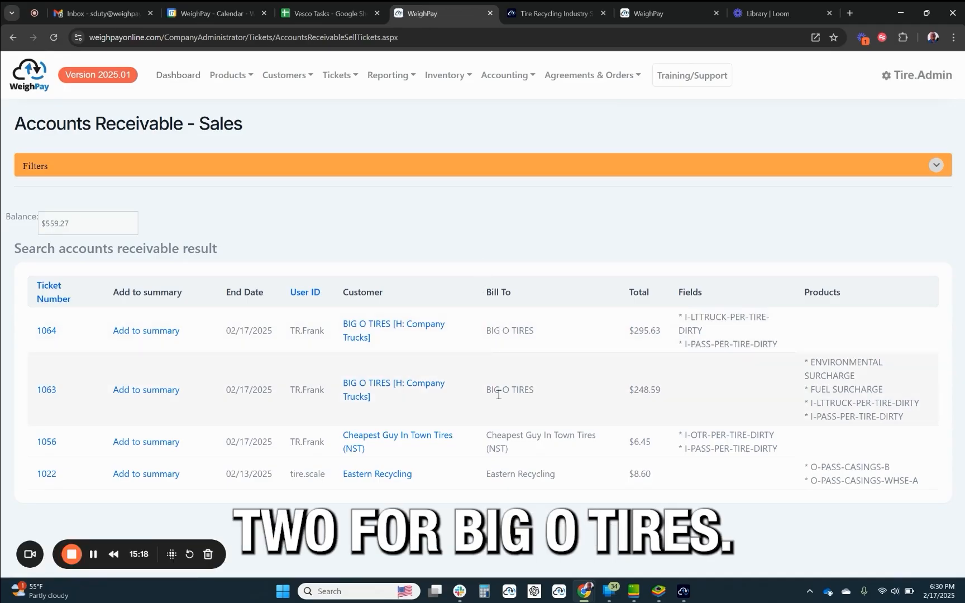
left_click(361, 385)
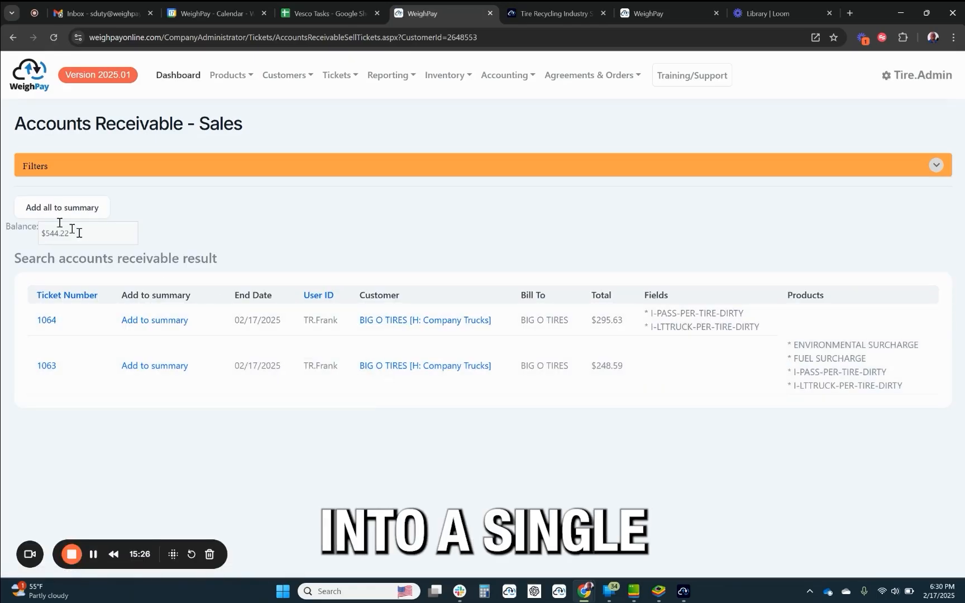
Add all BIG O TIRES sales to the summary and start an AR invoice for tickets 1064 and 1063.
left_click_drag(70, 233, 20, 241)
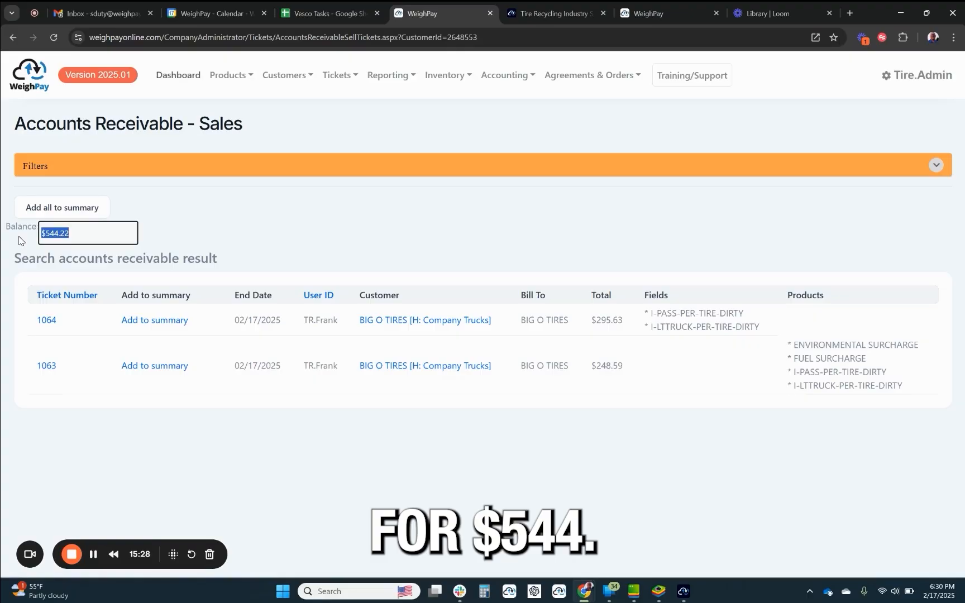
left_click(55, 207)
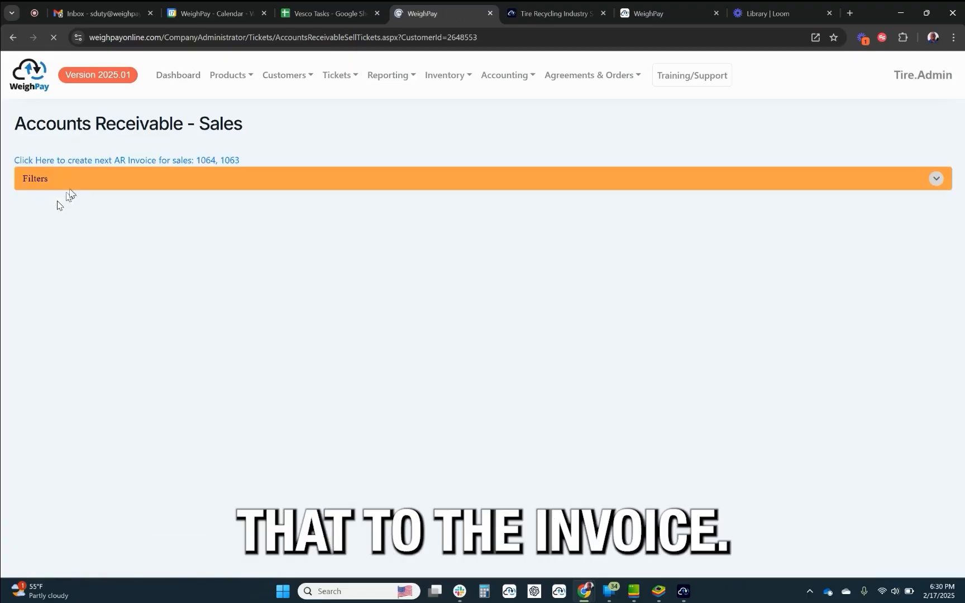
left_click(155, 161)
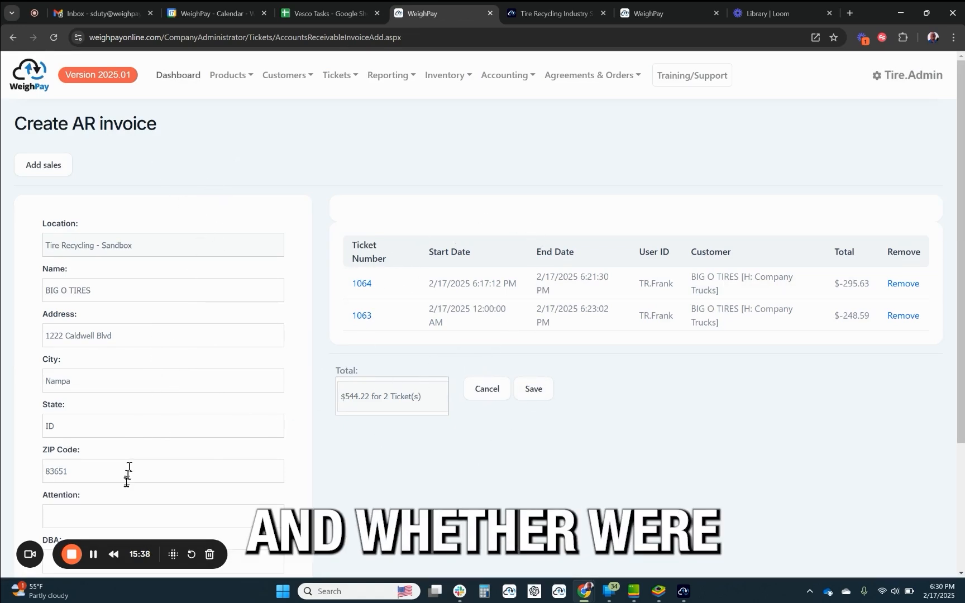
Set the invoice's payment terms to Net 30, save the company info, and save the AR invoice.
scroll(962, 185, "down", 3)
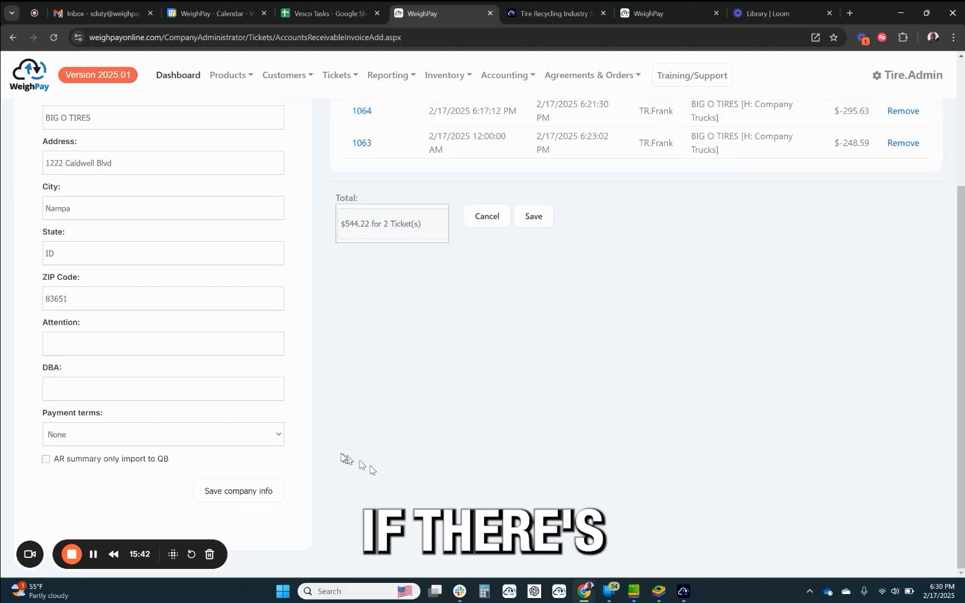
left_click(282, 437)
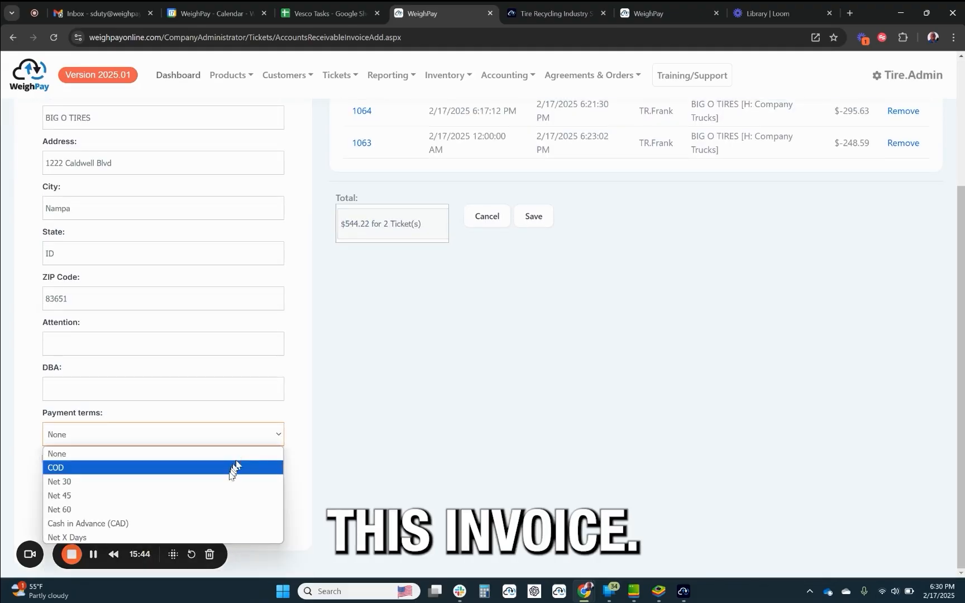
left_click(223, 483)
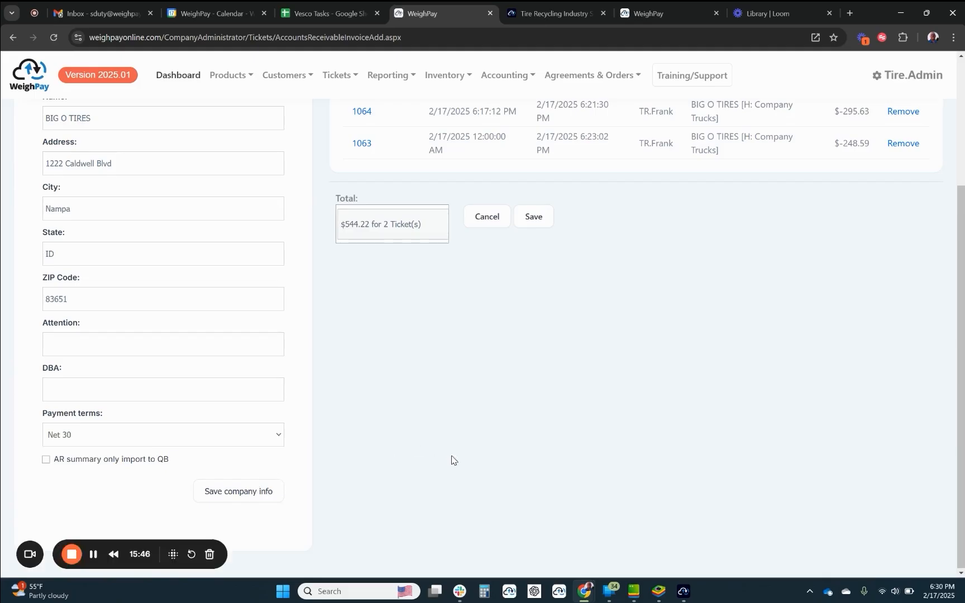
left_click(234, 490)
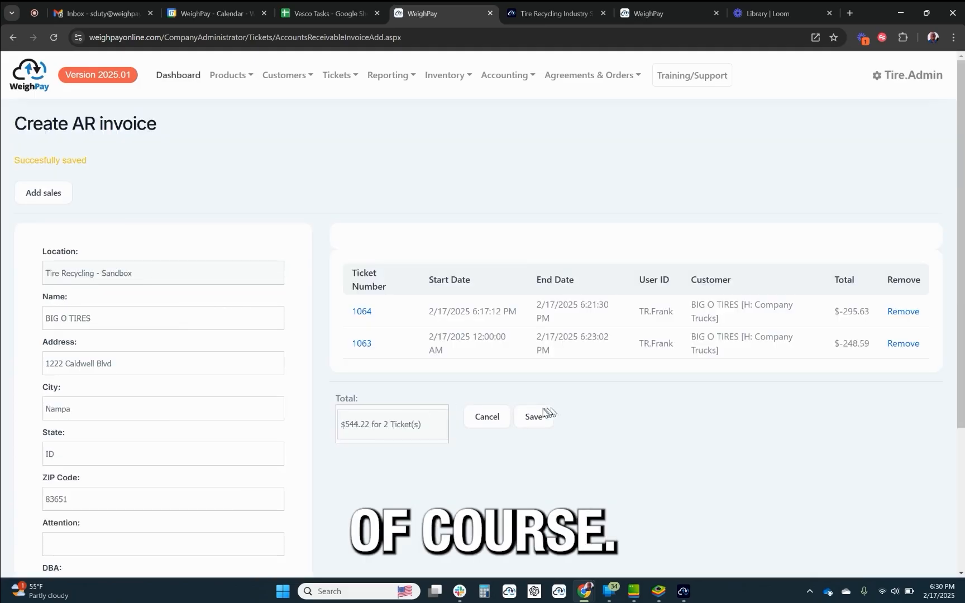
left_click(533, 417)
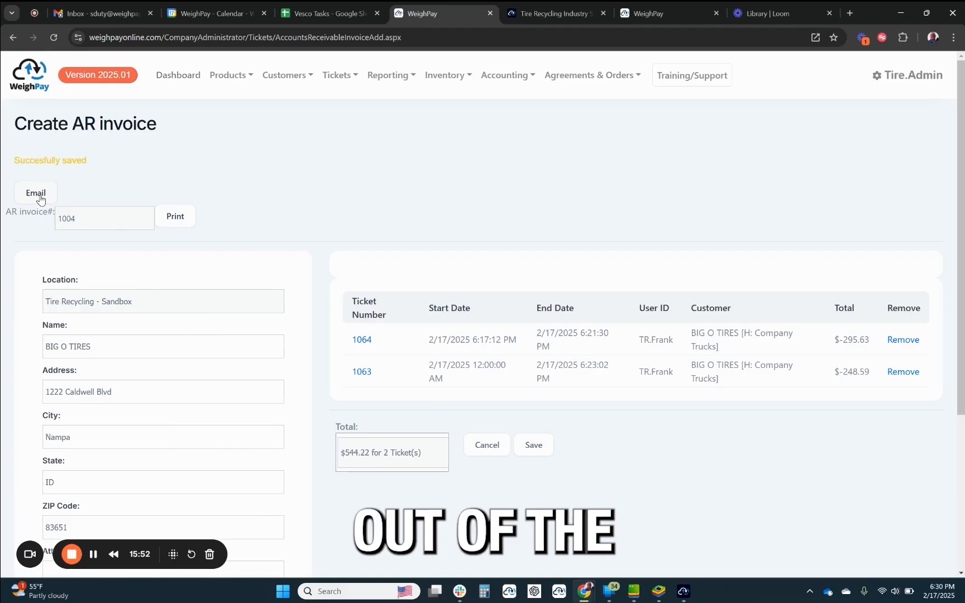
Open the printable version of the BIG O TIRES invoice and examine its environmental surcharge line and tax amount.
left_click(176, 216)
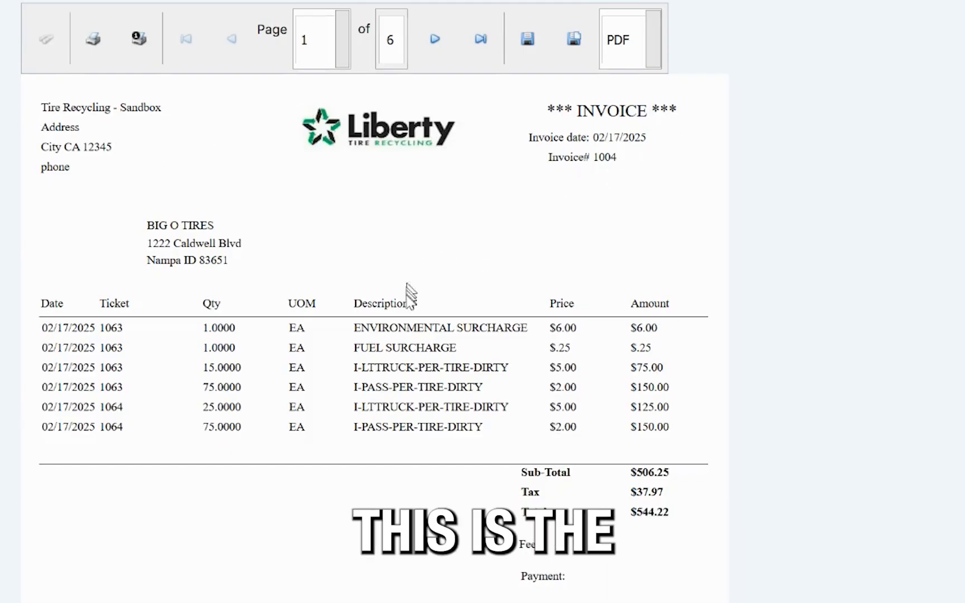
left_click_drag(405, 327, 544, 326)
left_click(545, 328)
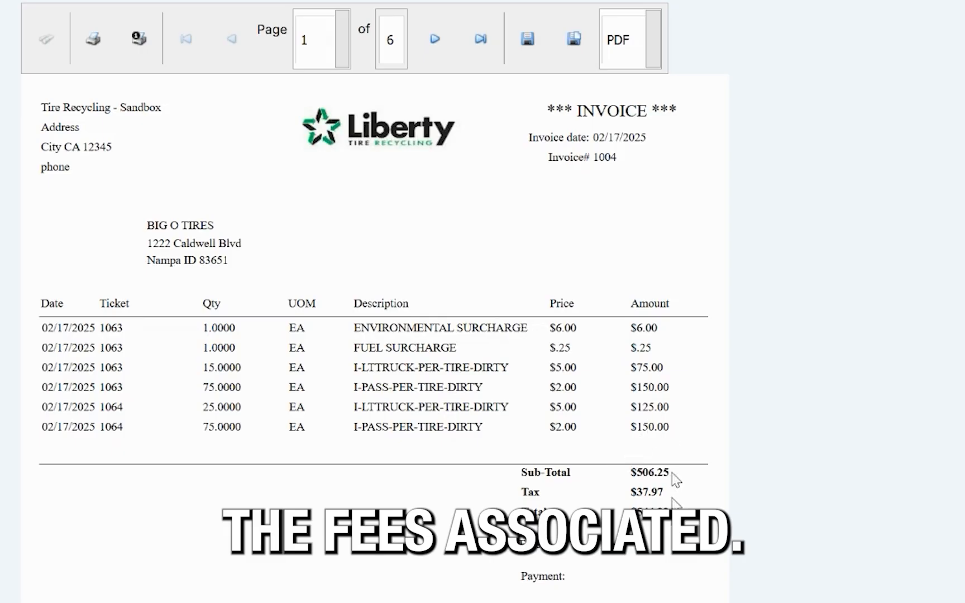
left_click_drag(670, 492, 621, 499)
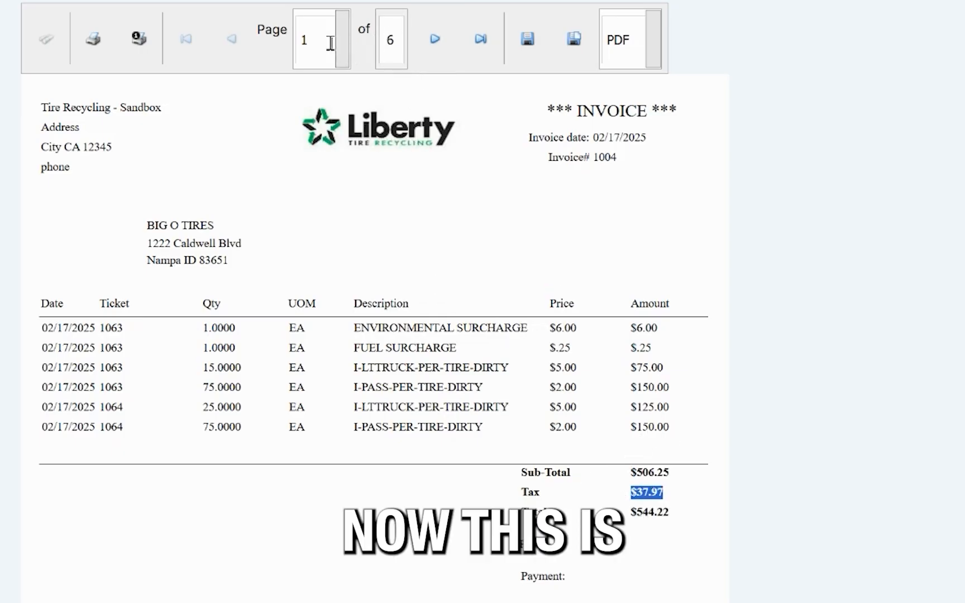
Page through the sales invoices for tickets 1063 and 1064 attached to the report, and return to its first page.
left_click(427, 40)
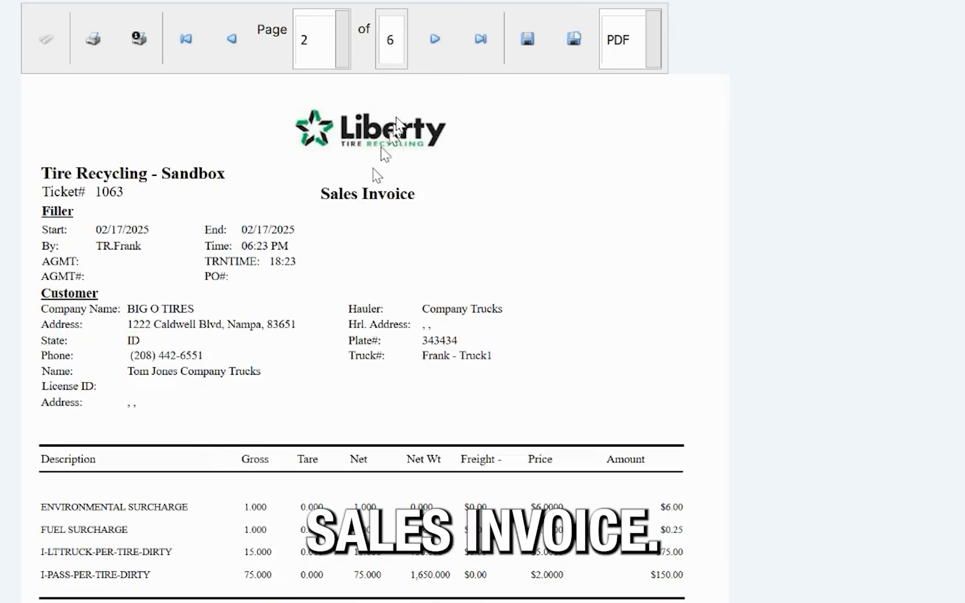
left_click(434, 44)
left_click(434, 47)
left_click(424, 43)
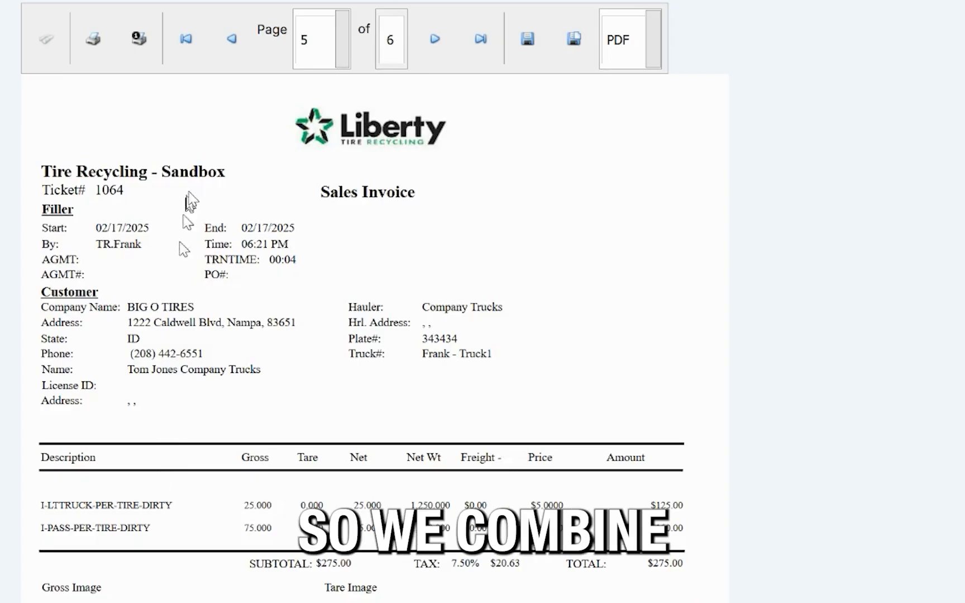
left_click(187, 40)
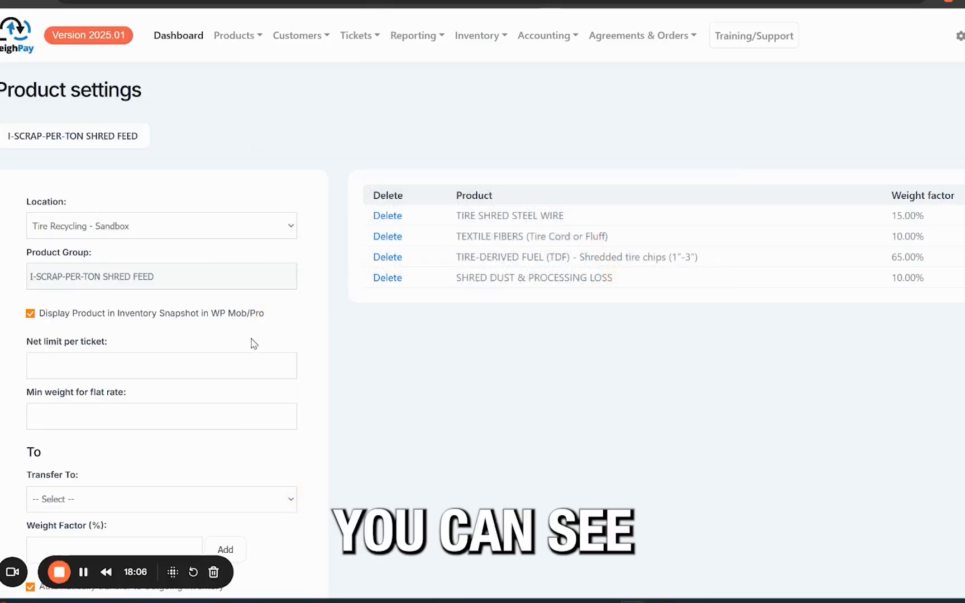
Examine the I-SCRAP-PER-TON SHRED FEED product settings and the weight factors of its output products.
left_click_drag(177, 279, 28, 291)
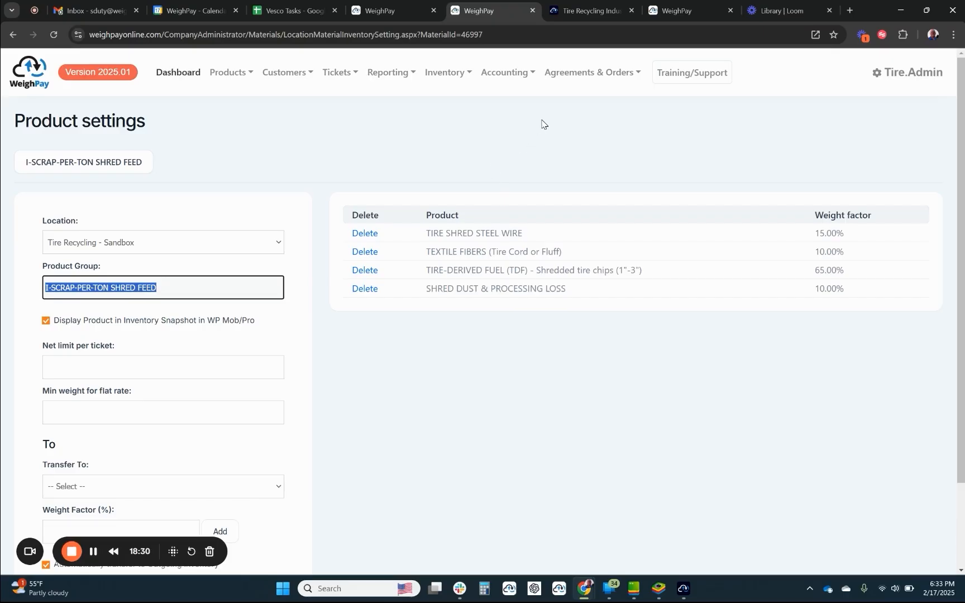
Start an inventory shipment from Tire Recycling - Sandbox without a contract, and set its configured ship-to destination to LIBERTY TIRE.
left_click(441, 77)
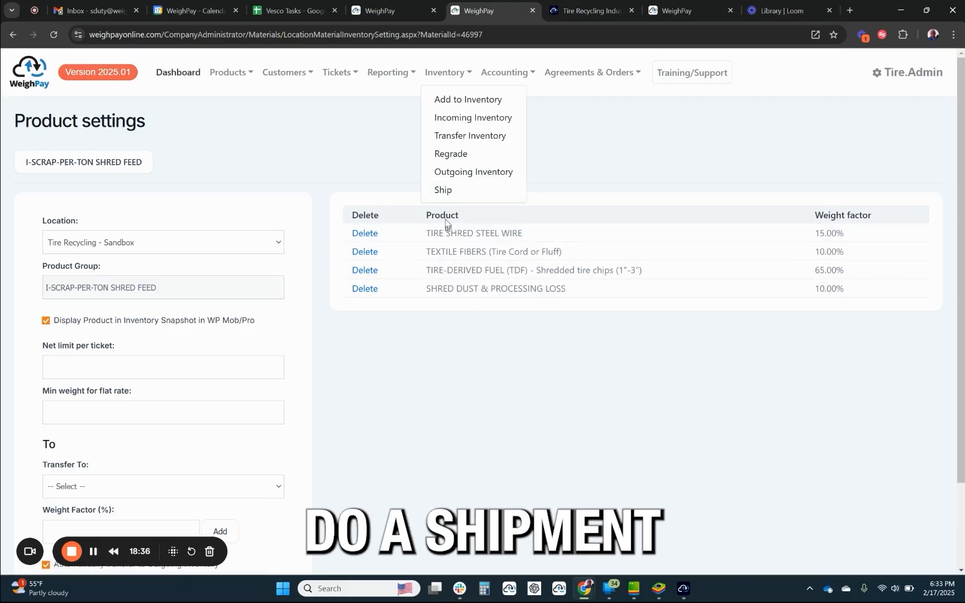
left_click(444, 191)
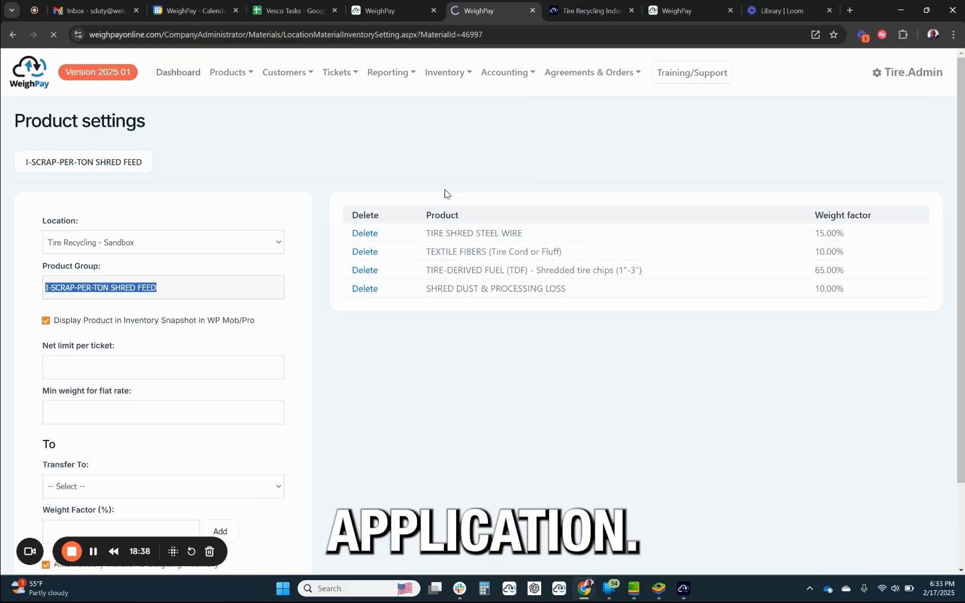
left_click(354, 182)
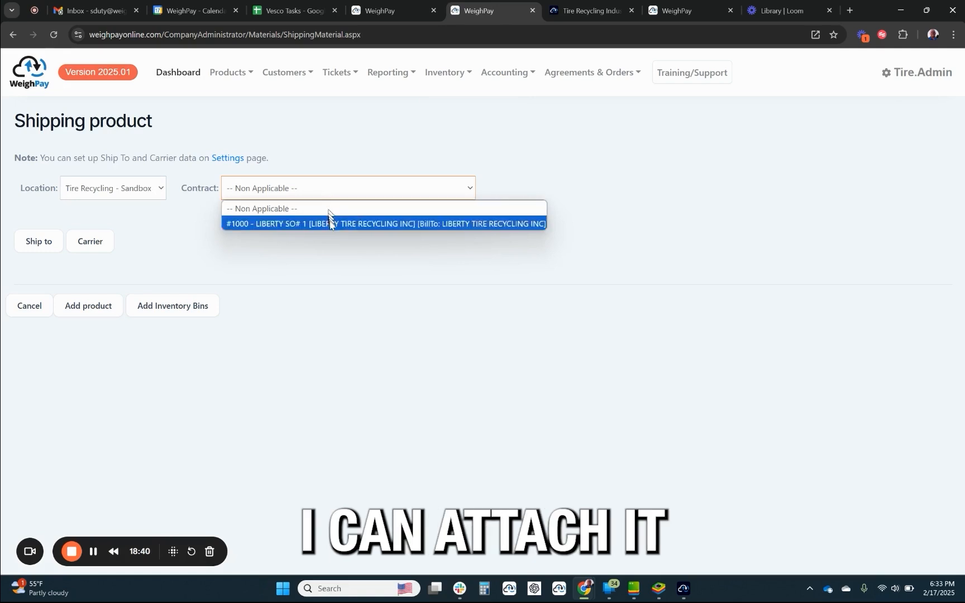
left_click(329, 267)
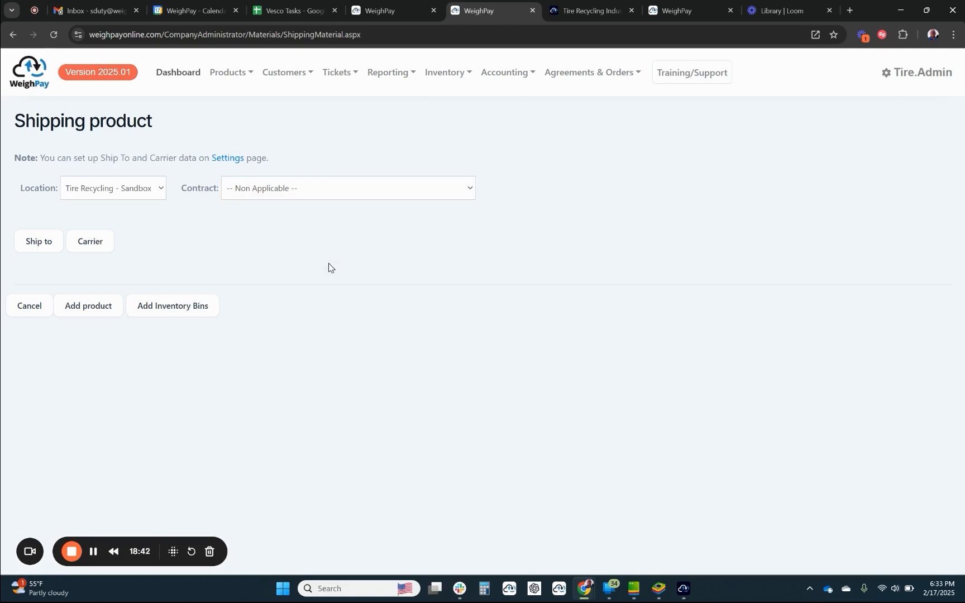
left_click(33, 243)
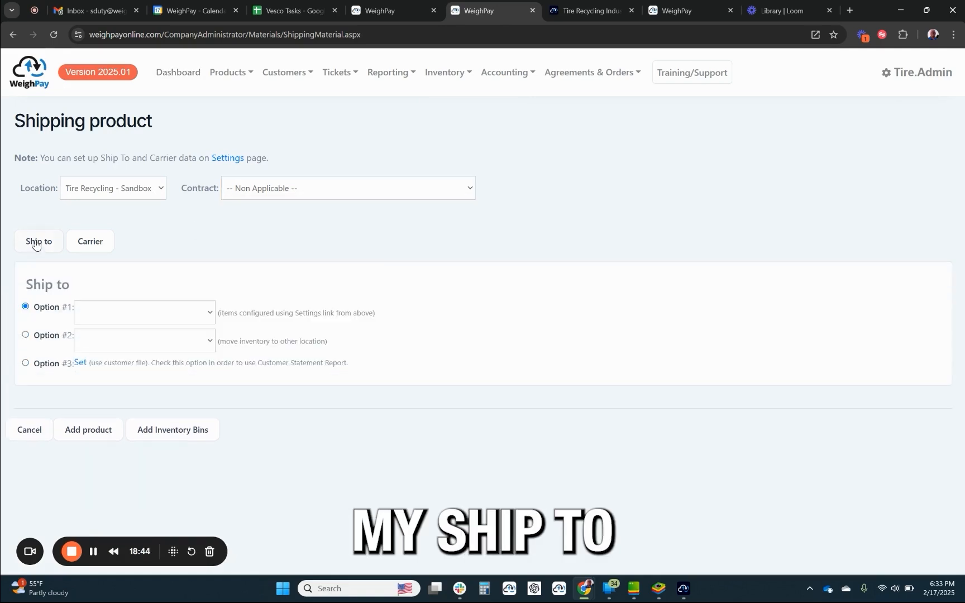
left_click(168, 313)
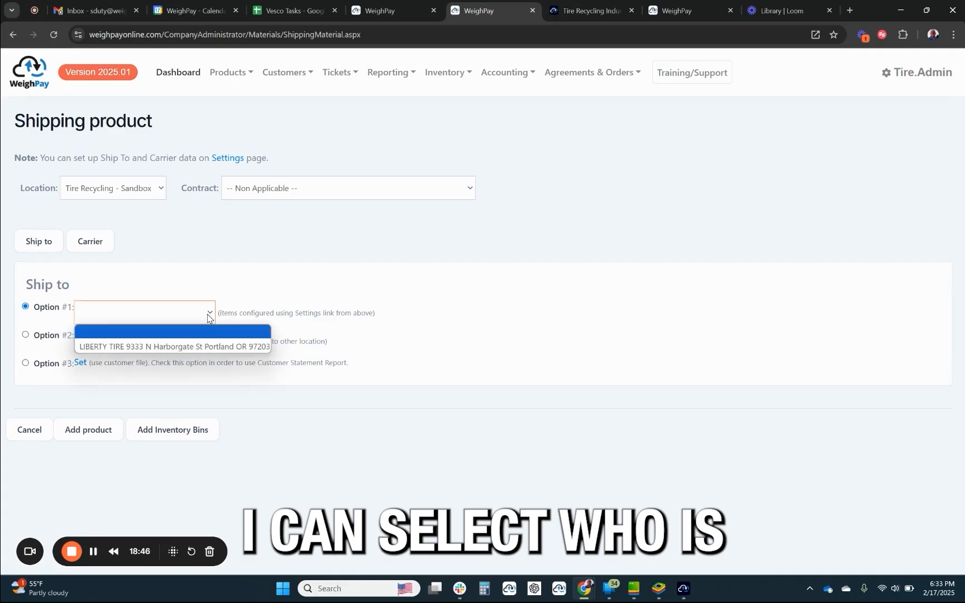
left_click(193, 347)
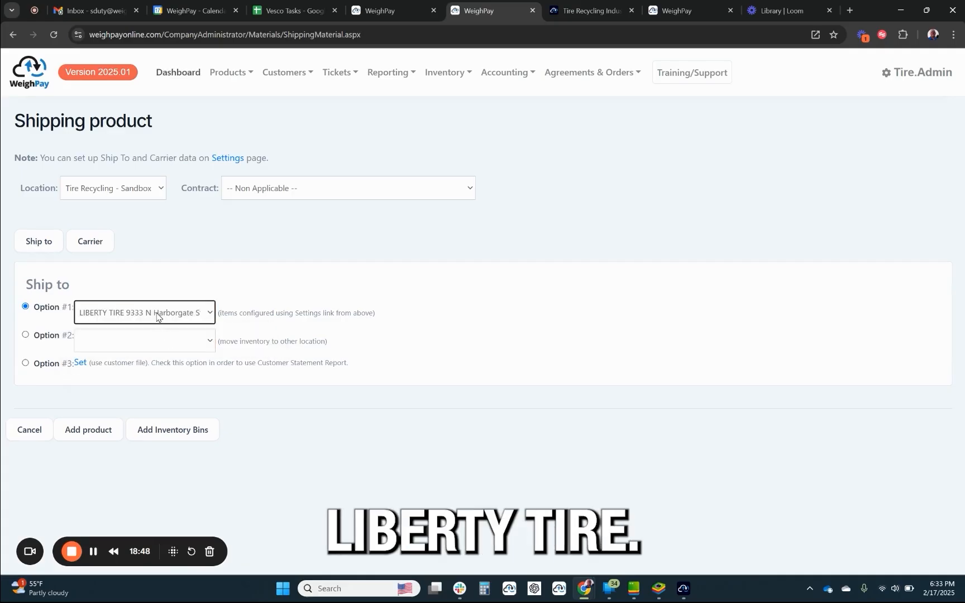
Add TIRE-DERIVED FUEL (TDF) with gross 30, tare 20, calculated net and container T34545, and ship it with an AR invoice at market prices.
left_click(78, 437)
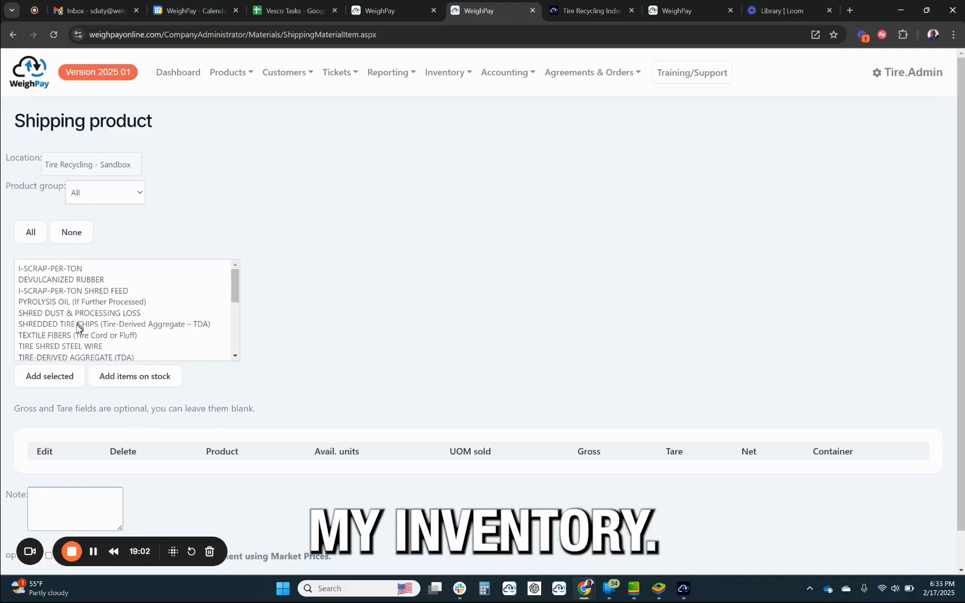
left_click(50, 376)
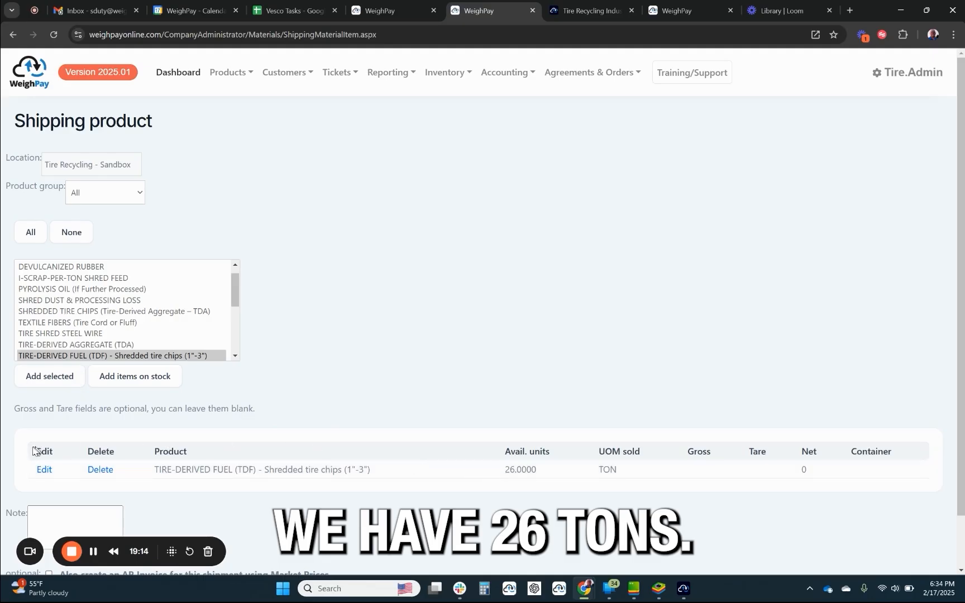
left_click(44, 469)
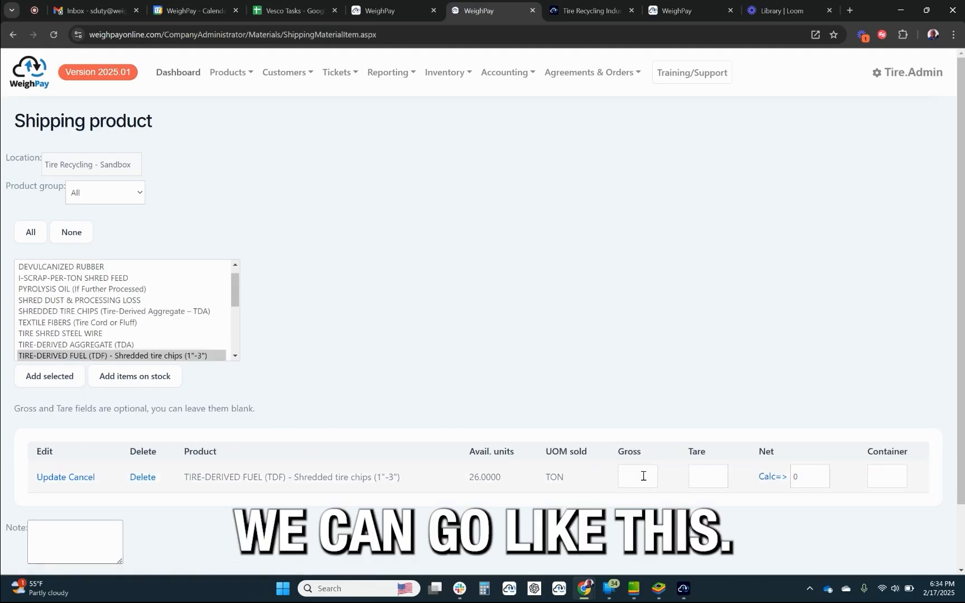
left_click(771, 477)
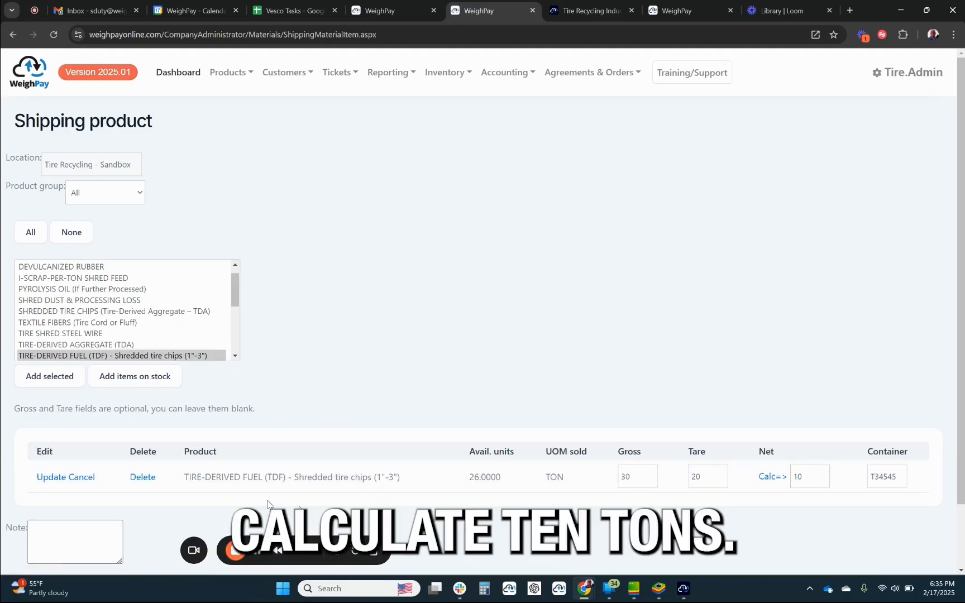
left_click(51, 477)
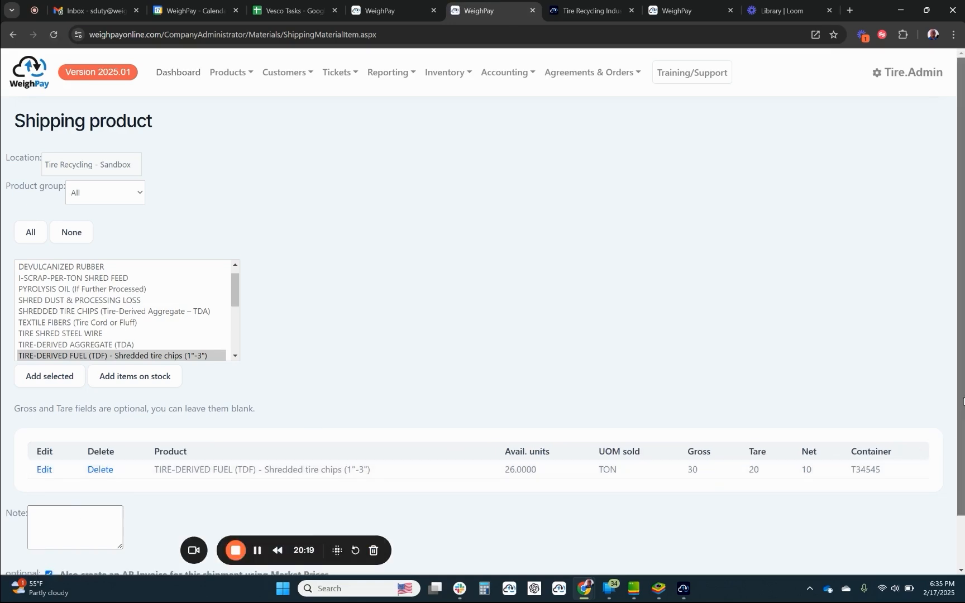
scroll(335, 447, "down", 1)
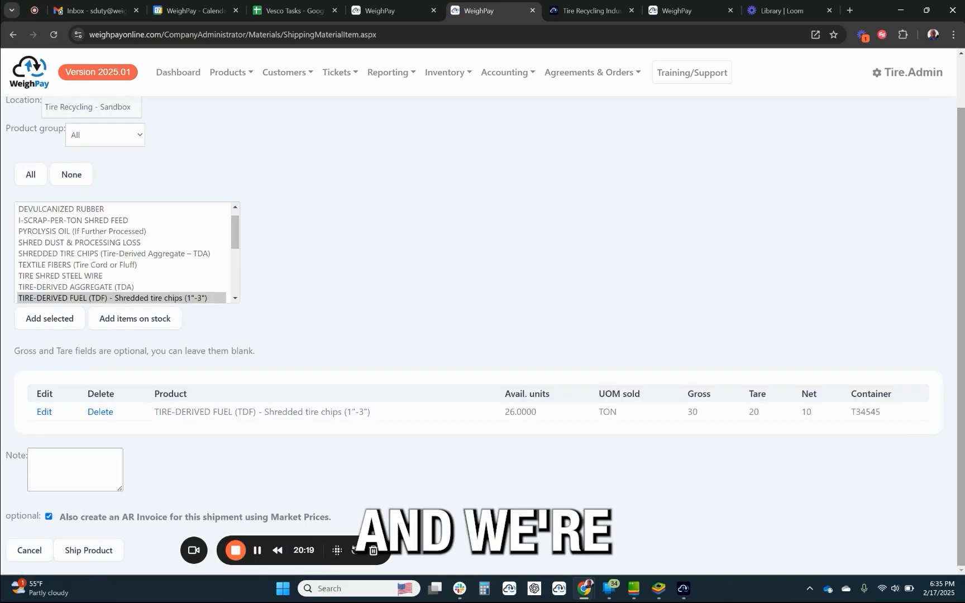
left_click(78, 550)
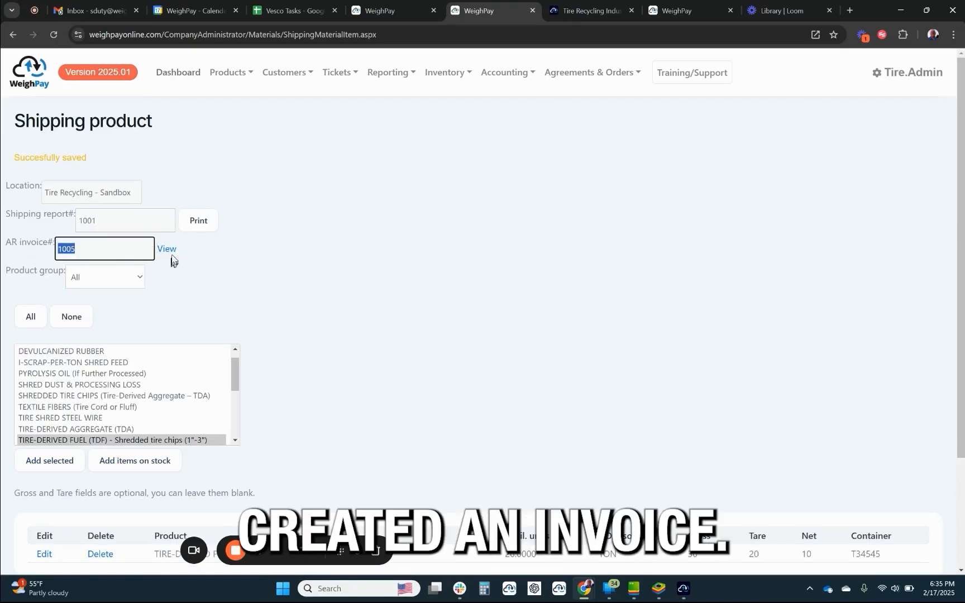
Examine the weights on the shipment's printable bill of lading, and open the printable version of its AR invoice.
left_click(198, 223)
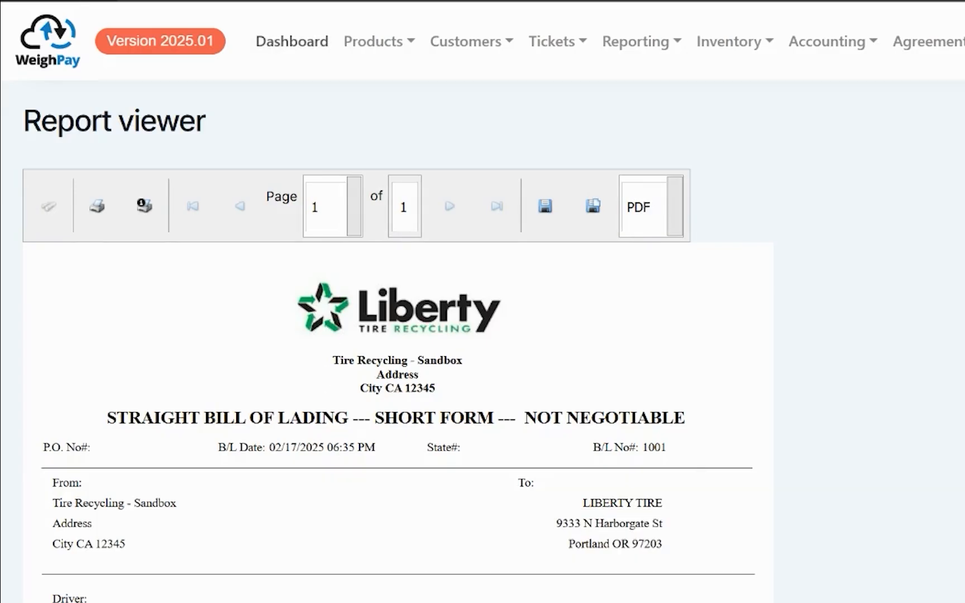
scroll(391, 336, "down", 6)
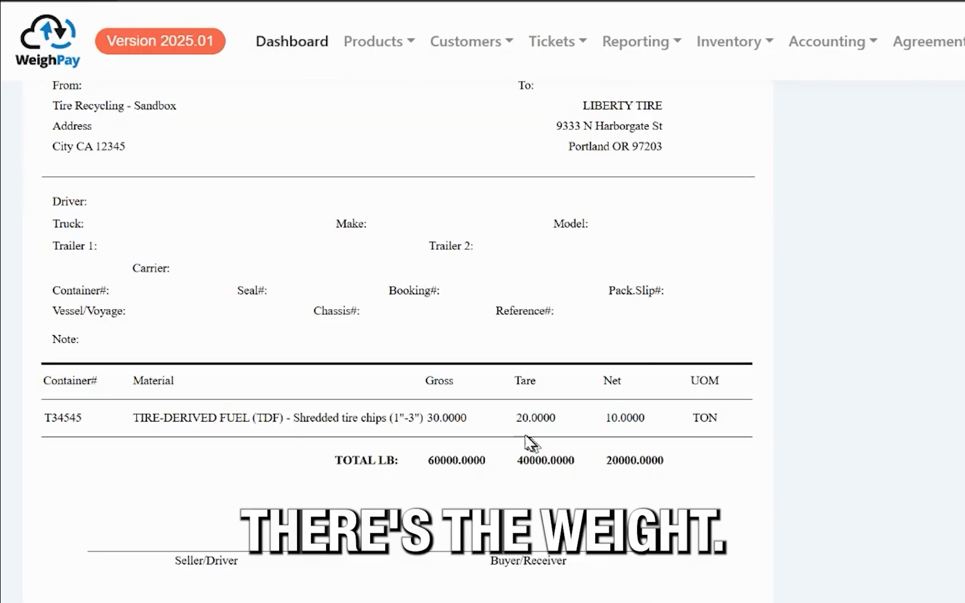
left_click_drag(425, 461, 719, 457)
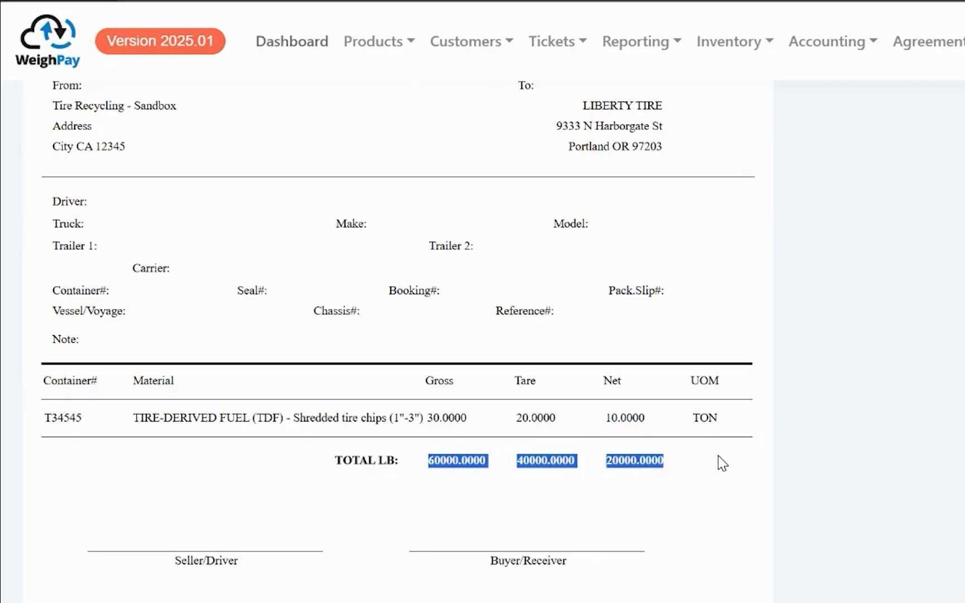
left_click_drag(726, 419, 425, 418)
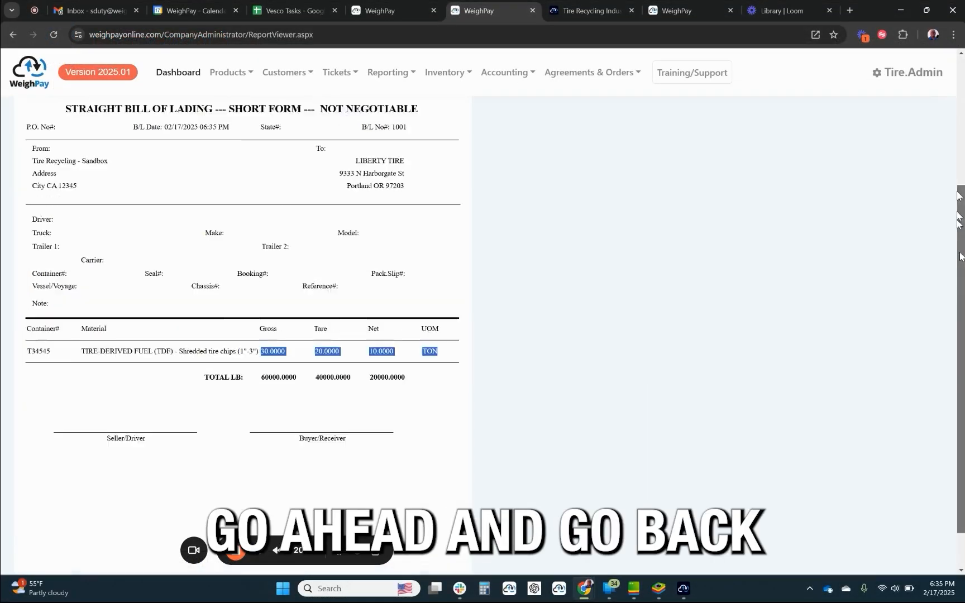
left_click_drag(960, 252, 960, 94)
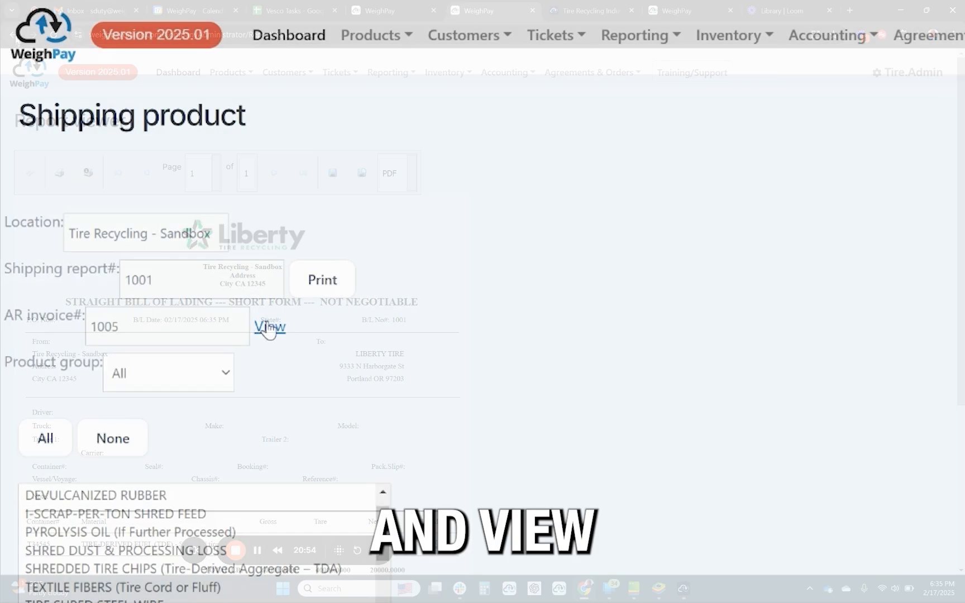
left_click(269, 328)
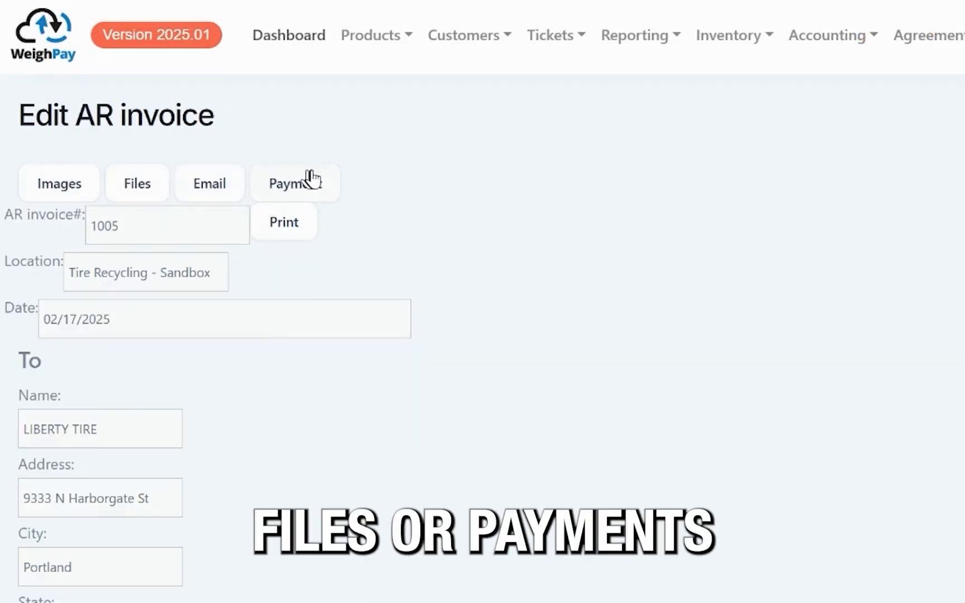
left_click(296, 223)
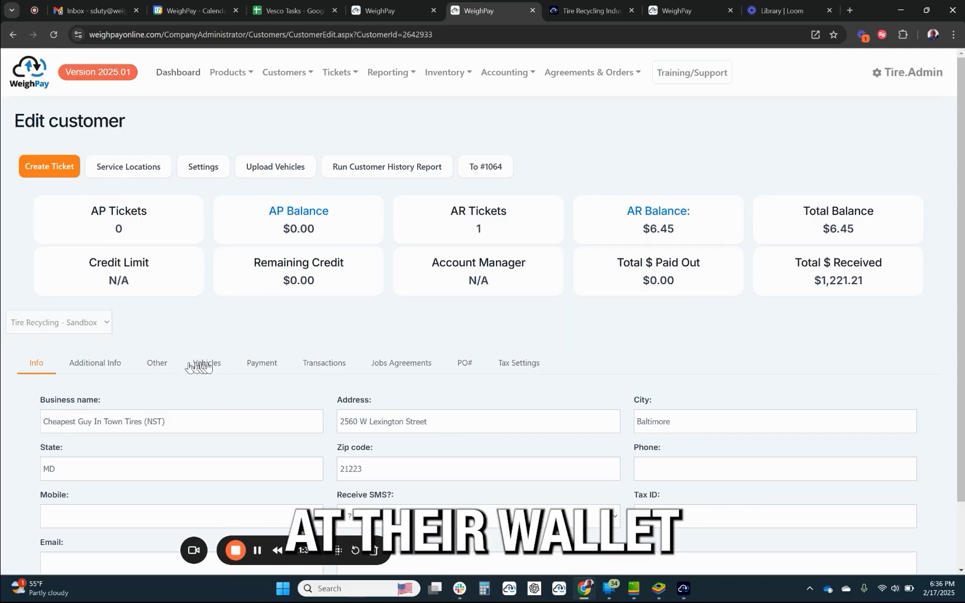
Review the stored payment methods, transactions and job agreements of the customer Cheapest Guy In Town Tires (NST).
left_click(256, 365)
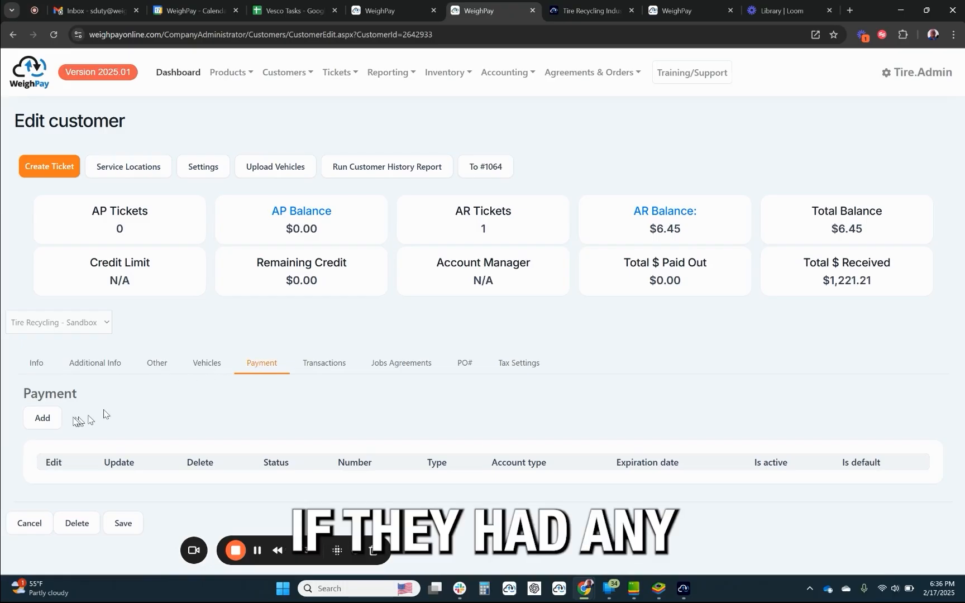
left_click(331, 366)
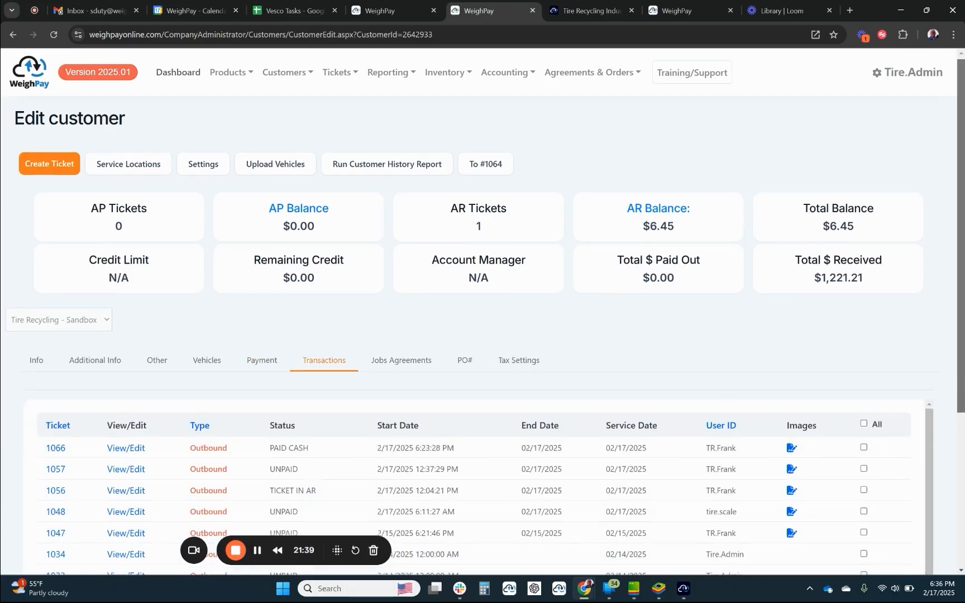
scroll(553, 325, "down", 3)
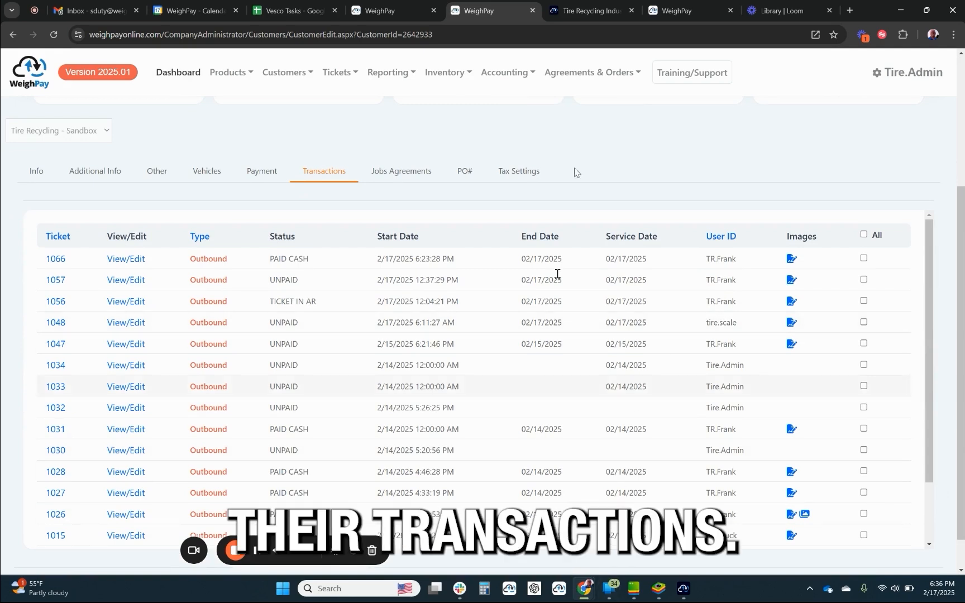
left_click(391, 175)
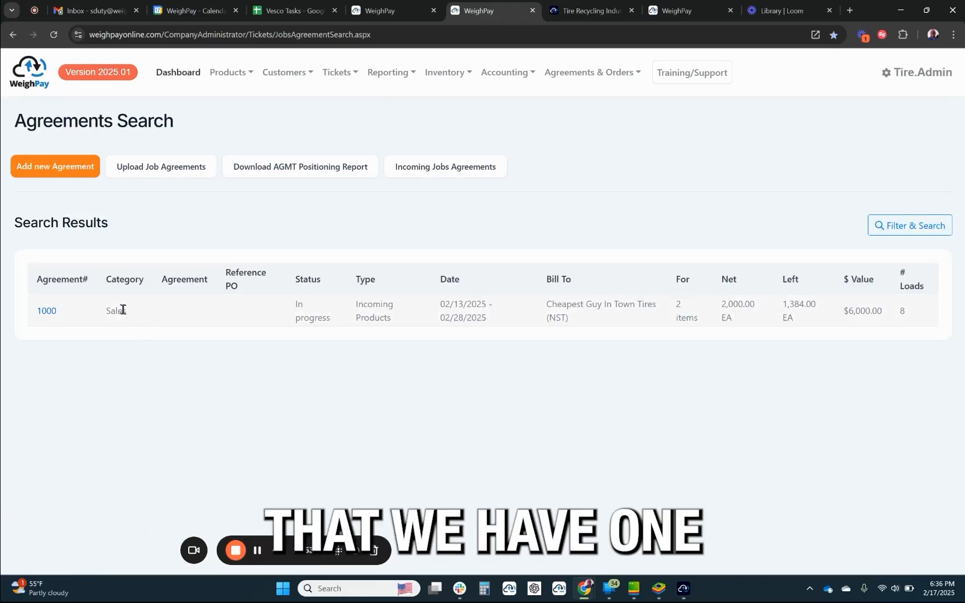
Examine the category, type, dates, bill-to customer, items, quantities and value of the sales agreement in the agreements search results.
double_click(123, 309)
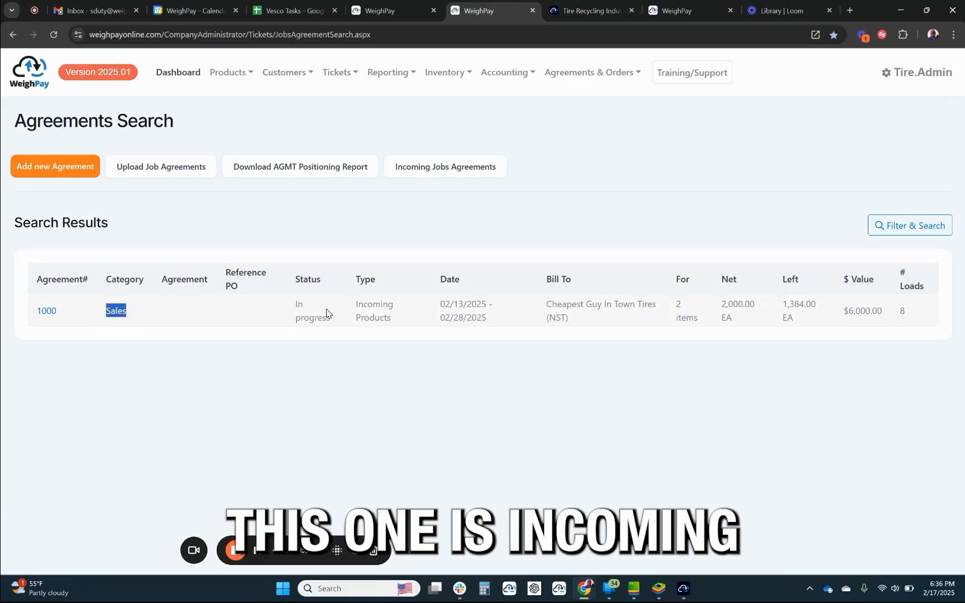
left_click_drag(397, 317, 351, 308)
left_click_drag(493, 320, 445, 305)
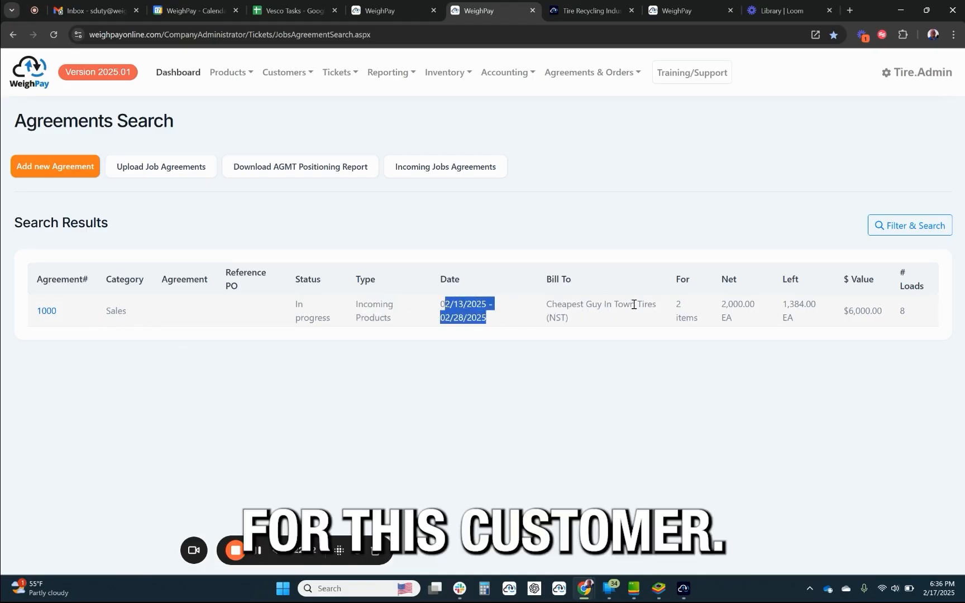
left_click_drag(659, 310, 541, 314)
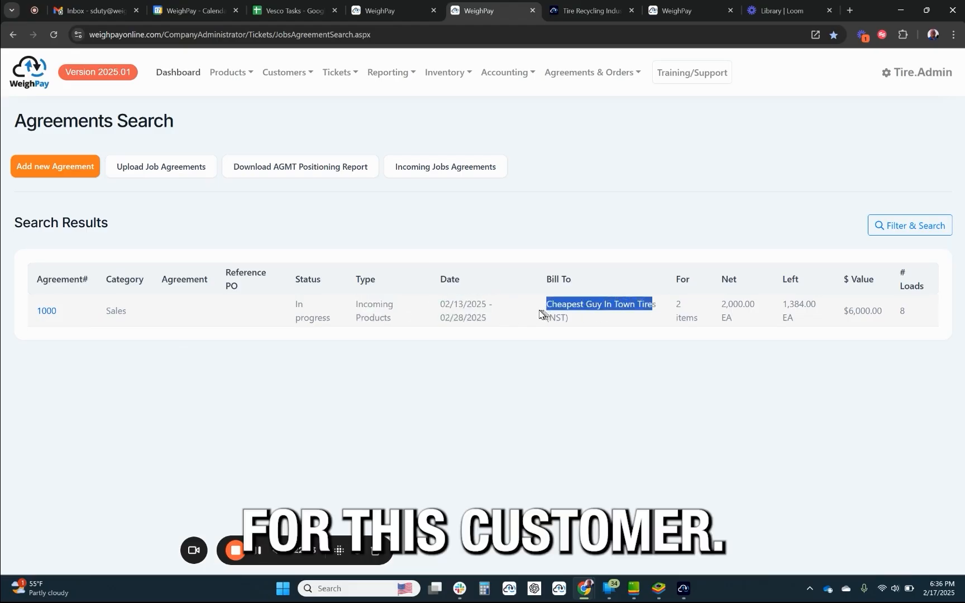
left_click(685, 306)
left_click_drag(684, 306, 756, 308)
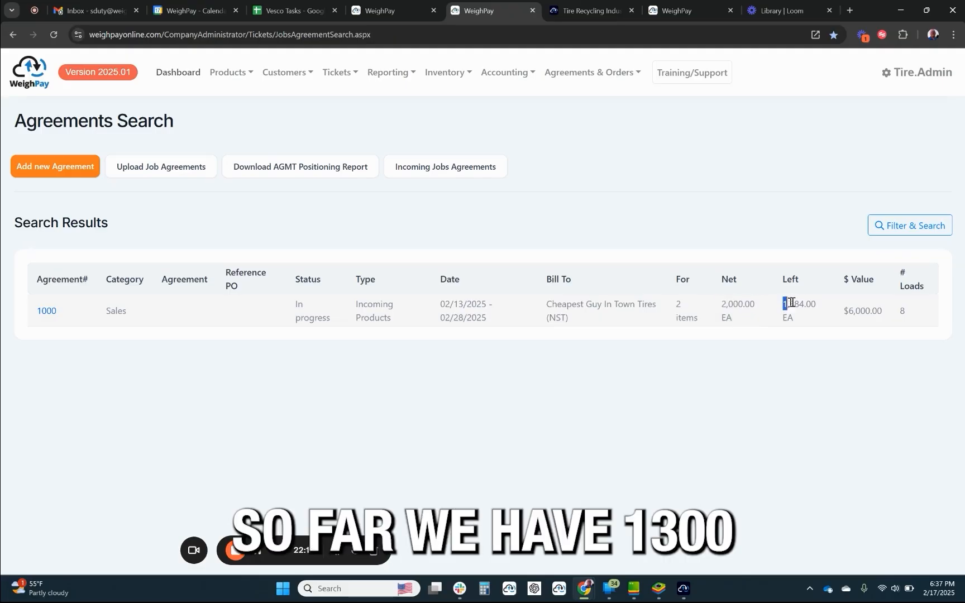
left_click_drag(785, 304, 817, 304)
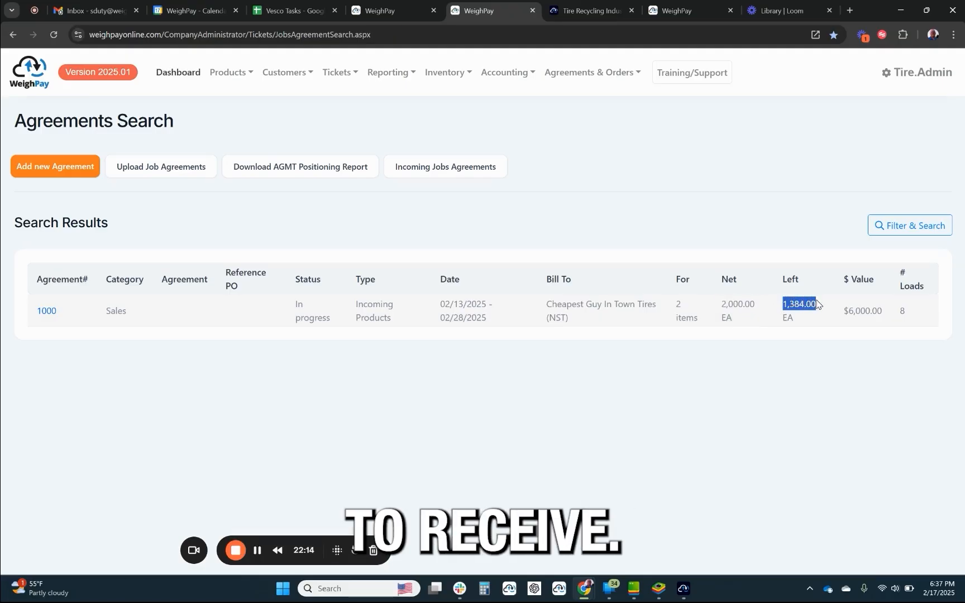
left_click(847, 311)
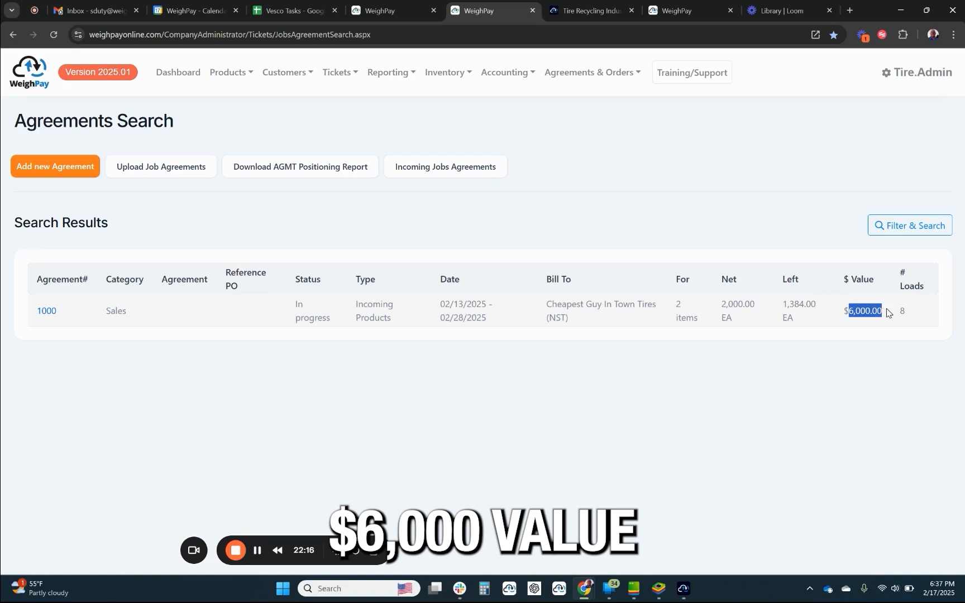
Open the Cheap Tires February 25 agreement and review its details, agreed balances, shipments and audit trail.
left_click(47, 311)
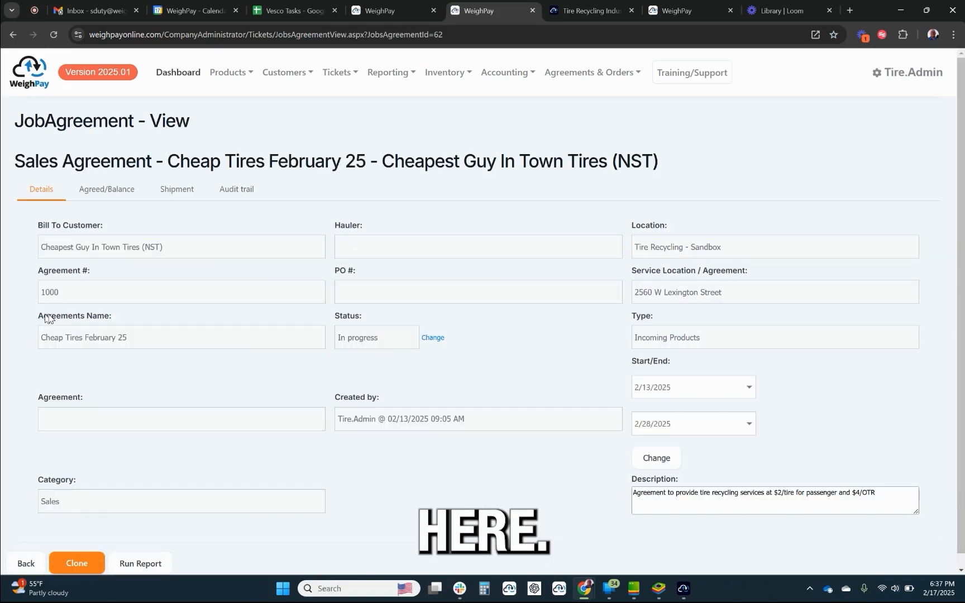
left_click(108, 192)
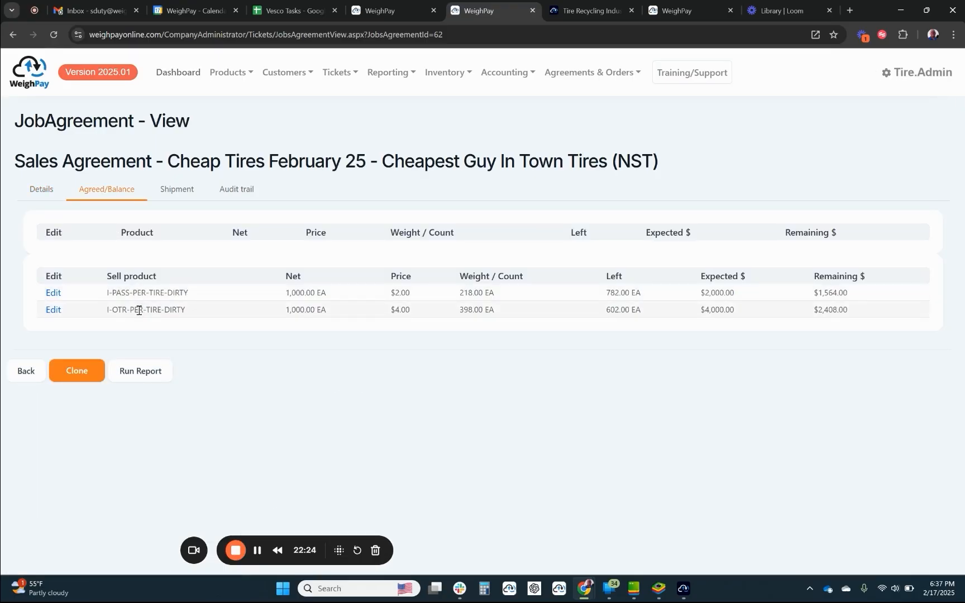
left_click(185, 190)
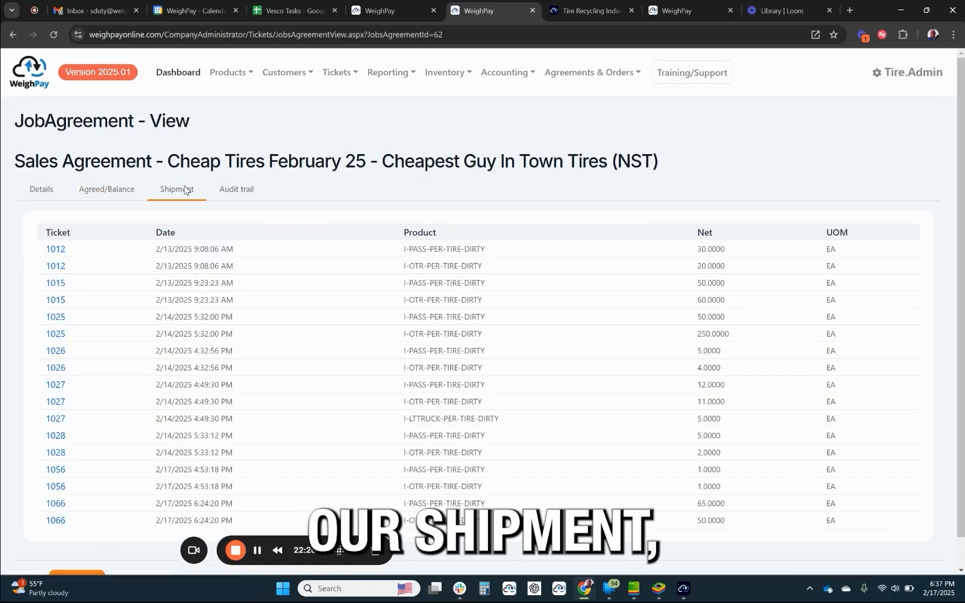
left_click(235, 191)
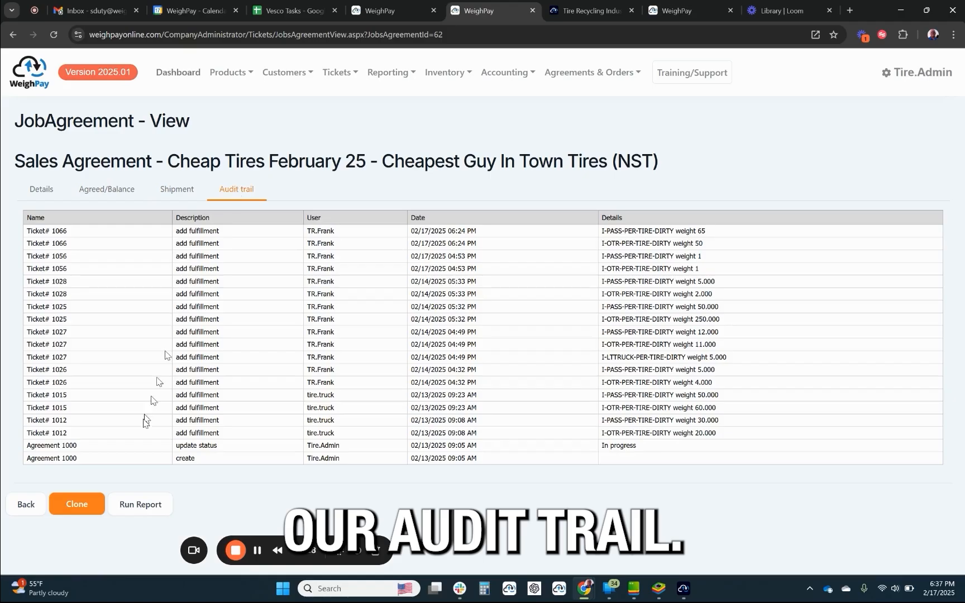
Run the printable report of the Cheap Tires February 25 agreement and review its header details, type, category, items and shipments.
left_click(133, 505)
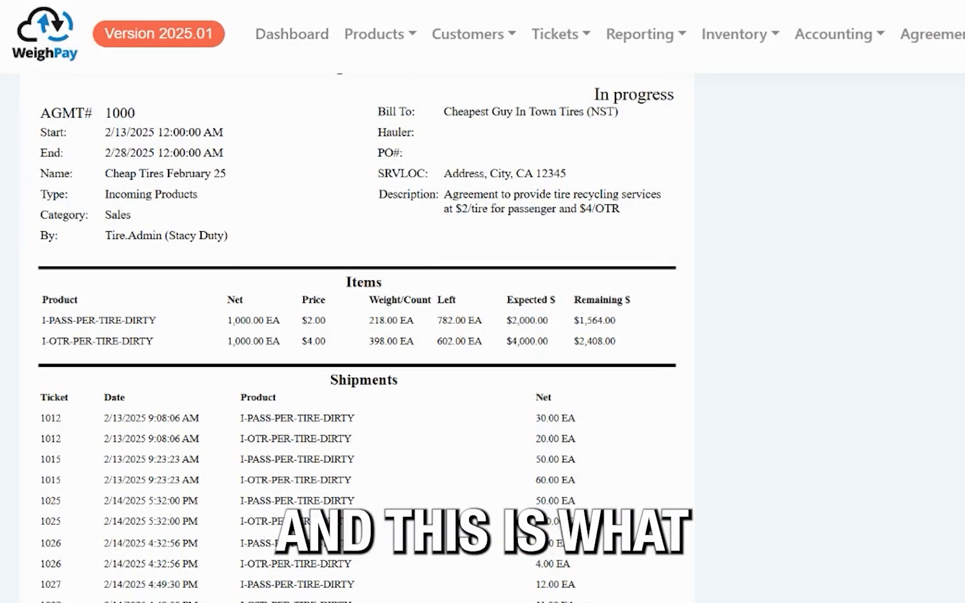
scroll(358, 335, "up", 2)
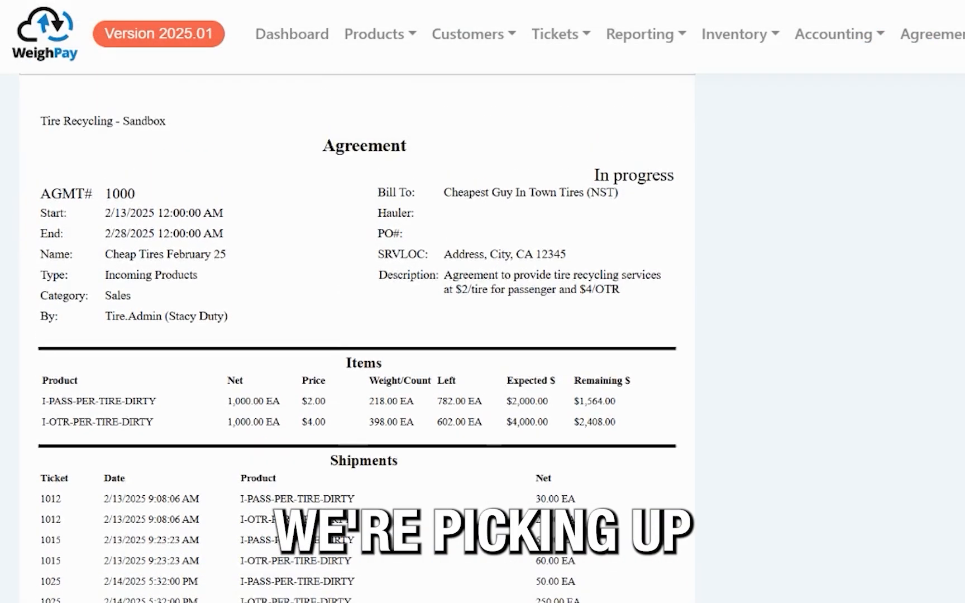
scroll(358, 335, "up", 1)
scroll(357, 335, "up", 1)
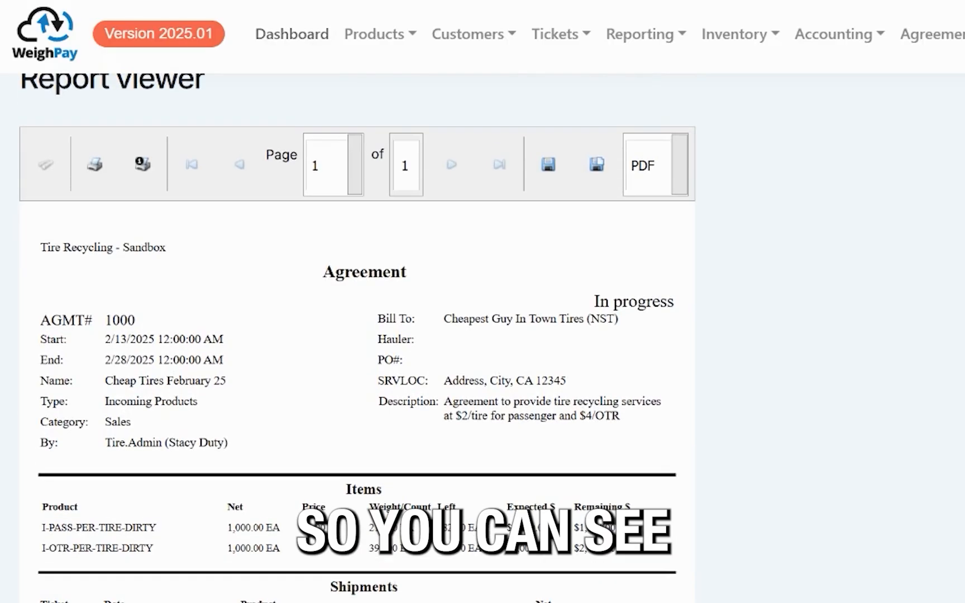
left_click_drag(199, 402, 88, 423)
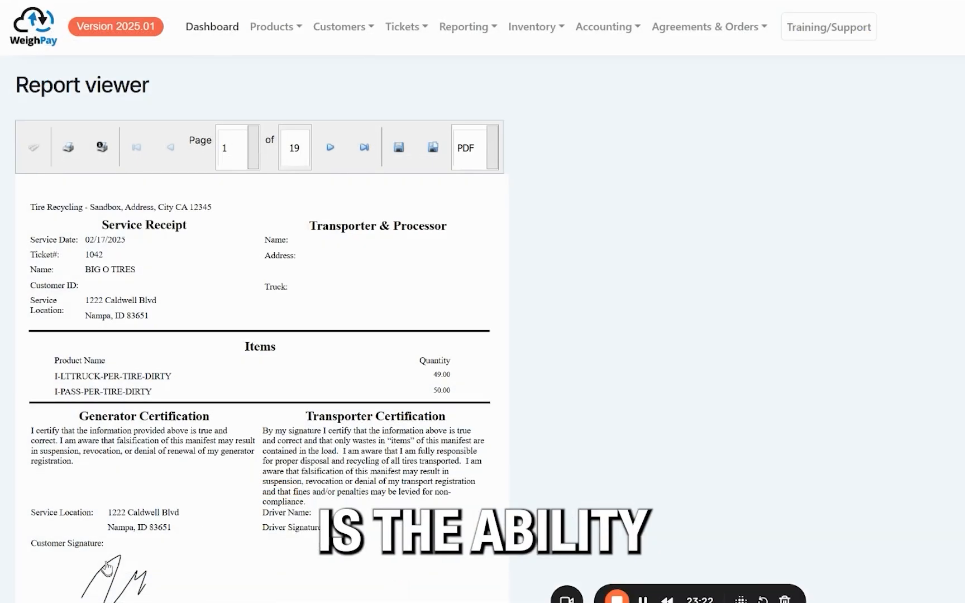
Page through the service receipts from the first page past page 7, examining certifications, service locations, tire items, transporter and signatures.
left_click_drag(116, 421, 393, 429)
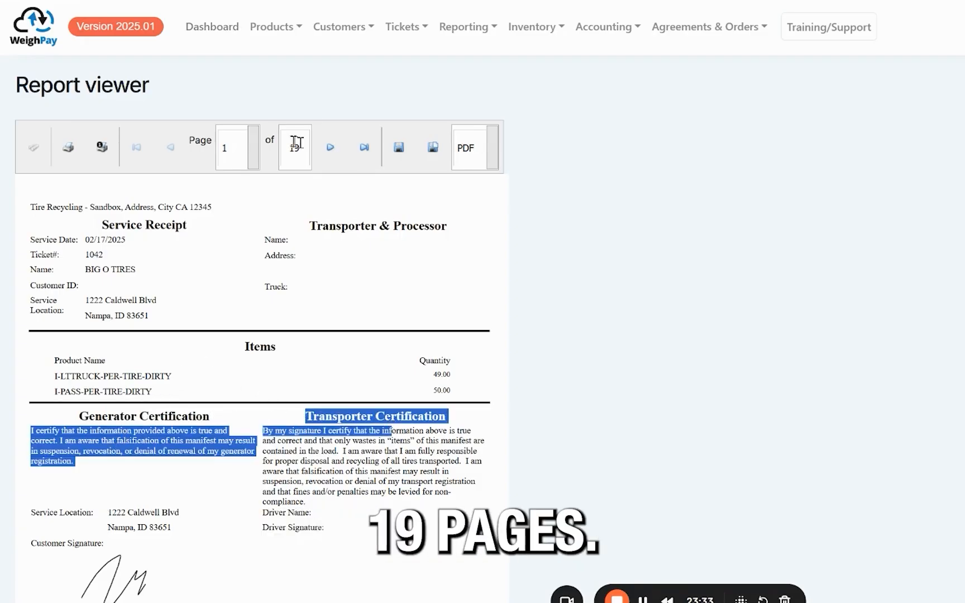
left_click(300, 150)
left_click(330, 148)
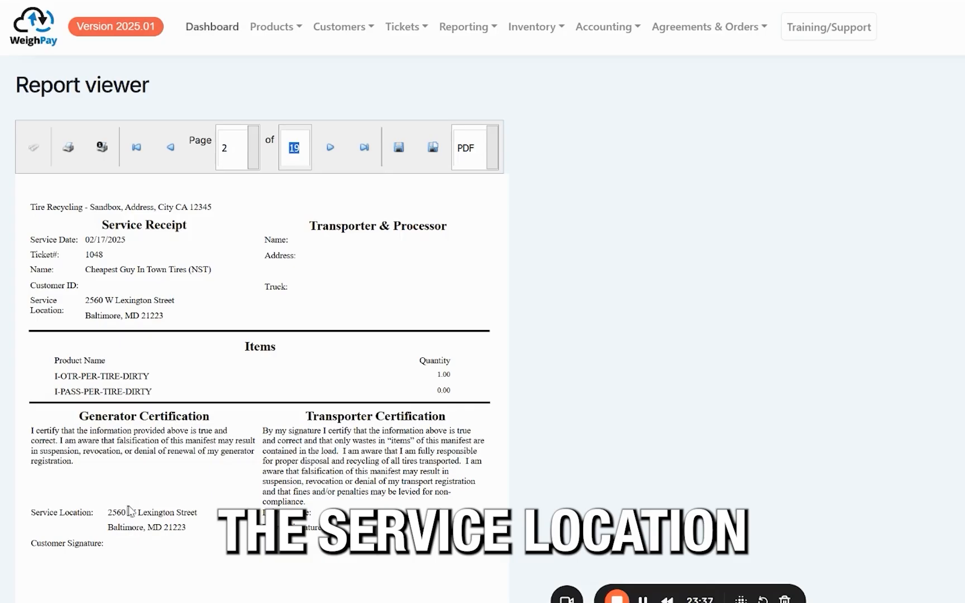
left_click_drag(108, 512, 188, 529)
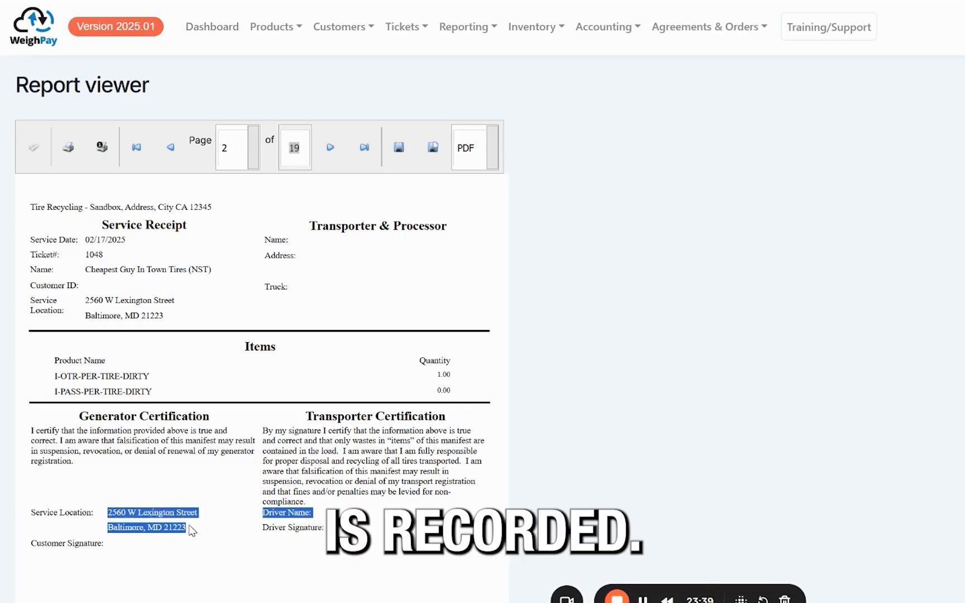
left_click(330, 148)
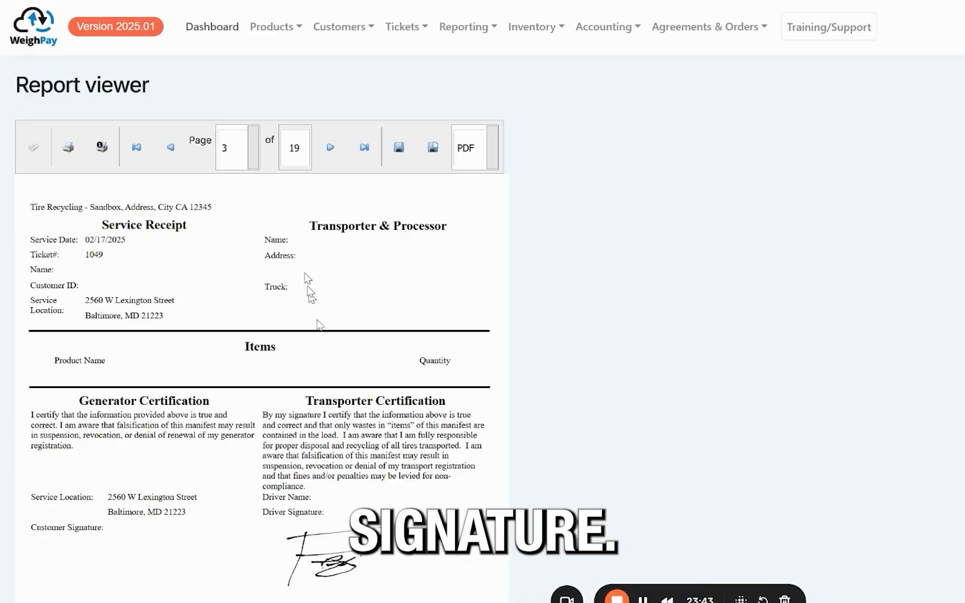
left_click(332, 147)
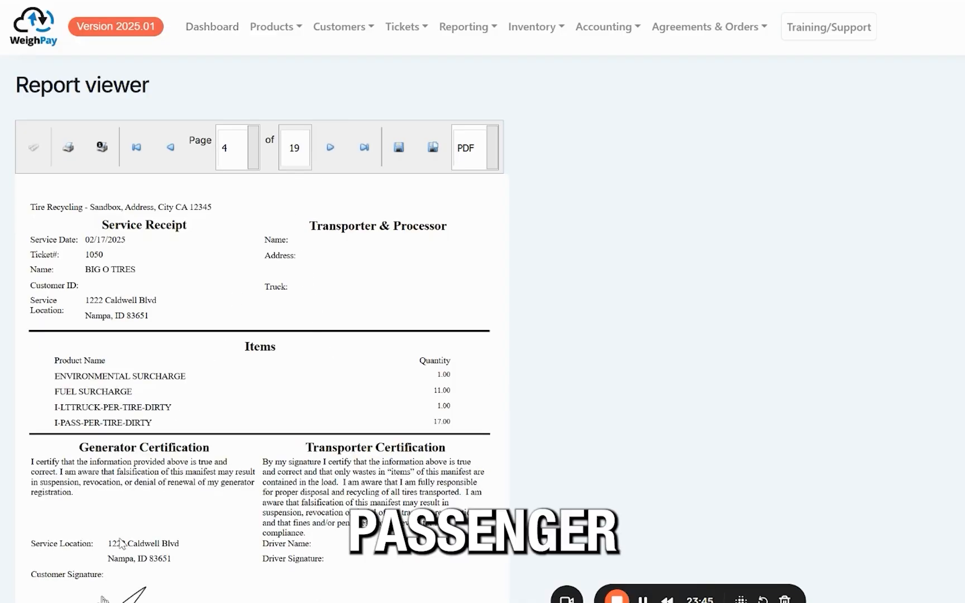
left_click(327, 151)
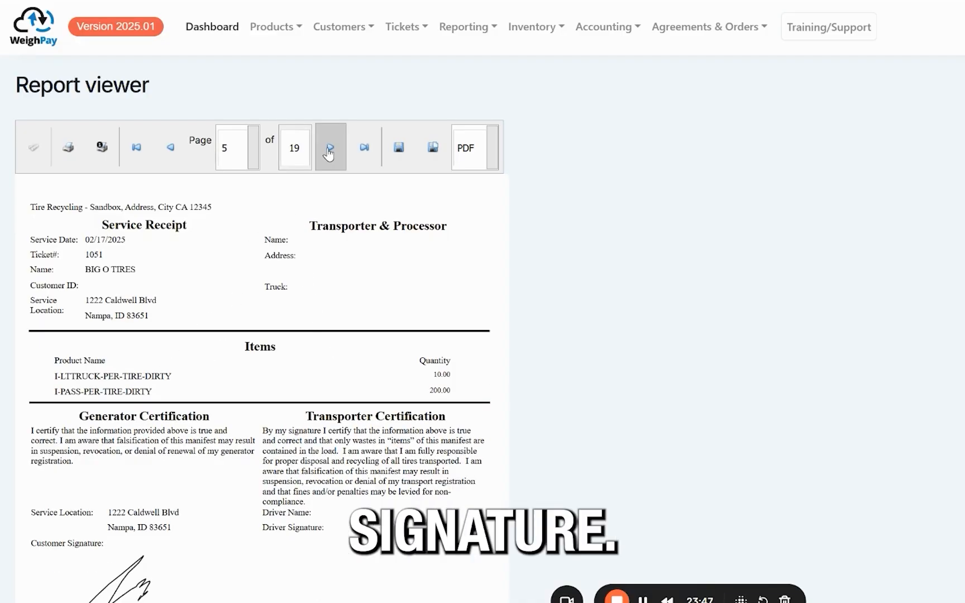
left_click(329, 150)
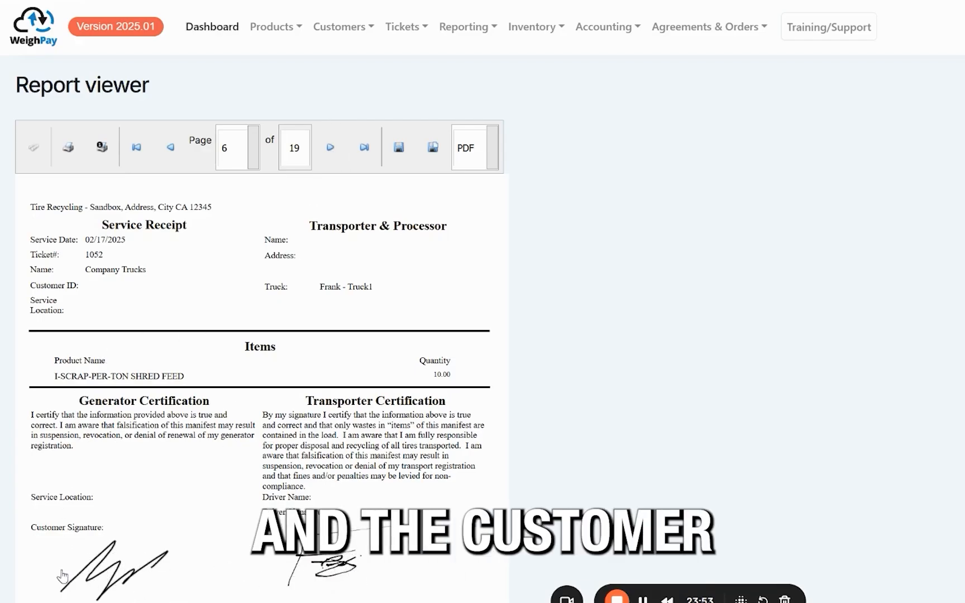
left_click(328, 152)
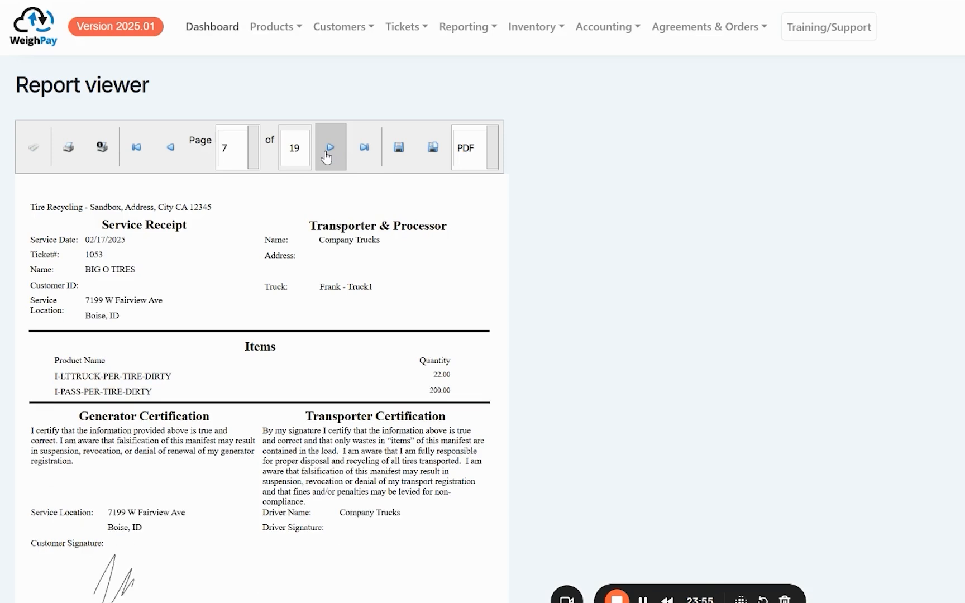
left_click_drag(383, 246, 301, 246)
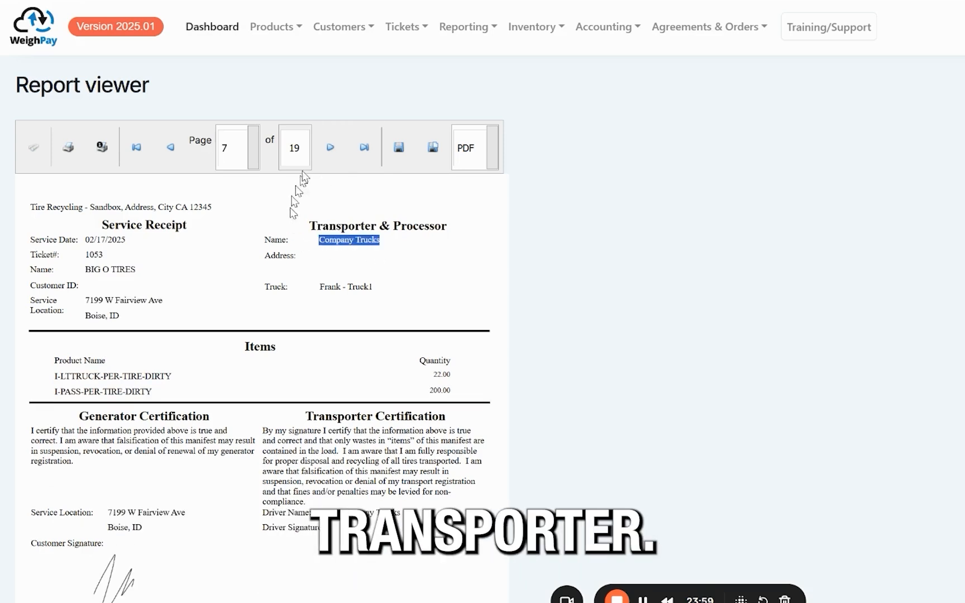
left_click(330, 148)
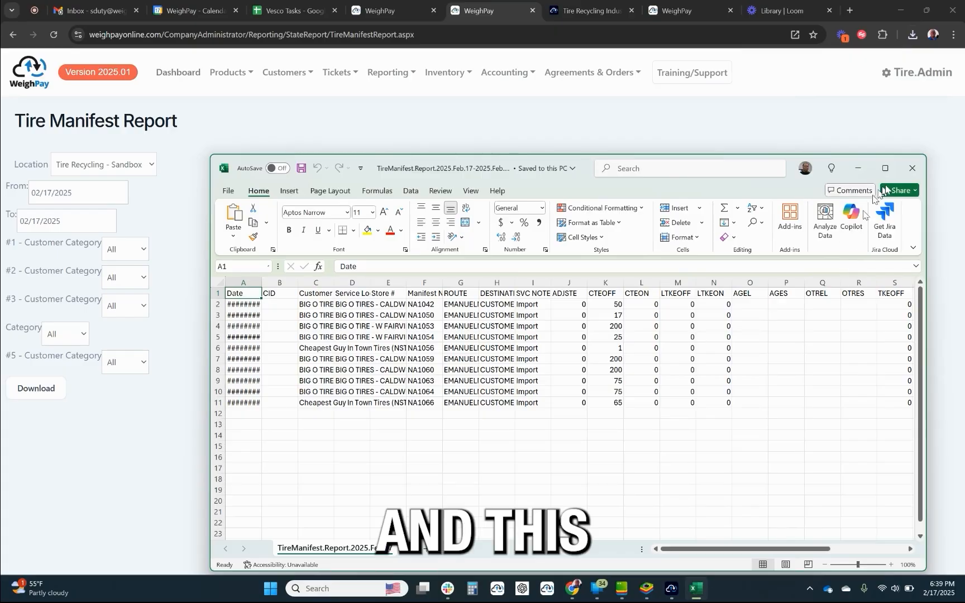
Maximize the downloaded tire manifest spreadsheet in Excel and widen the Service Location Name, Manifest Number, ROUTE, DESTINATION and CTEOFF columns.
left_click(887, 167)
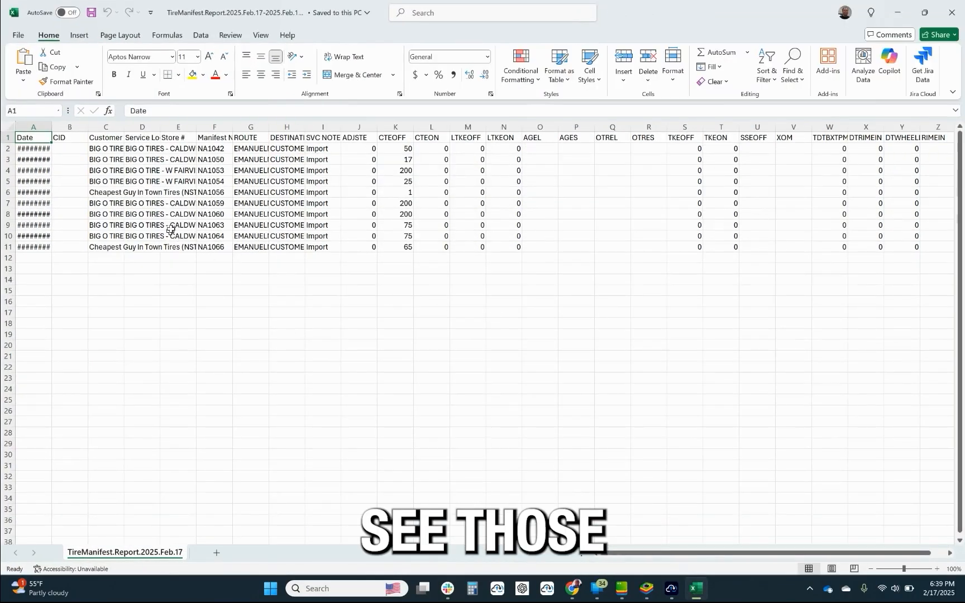
left_click_drag(155, 127, 257, 127)
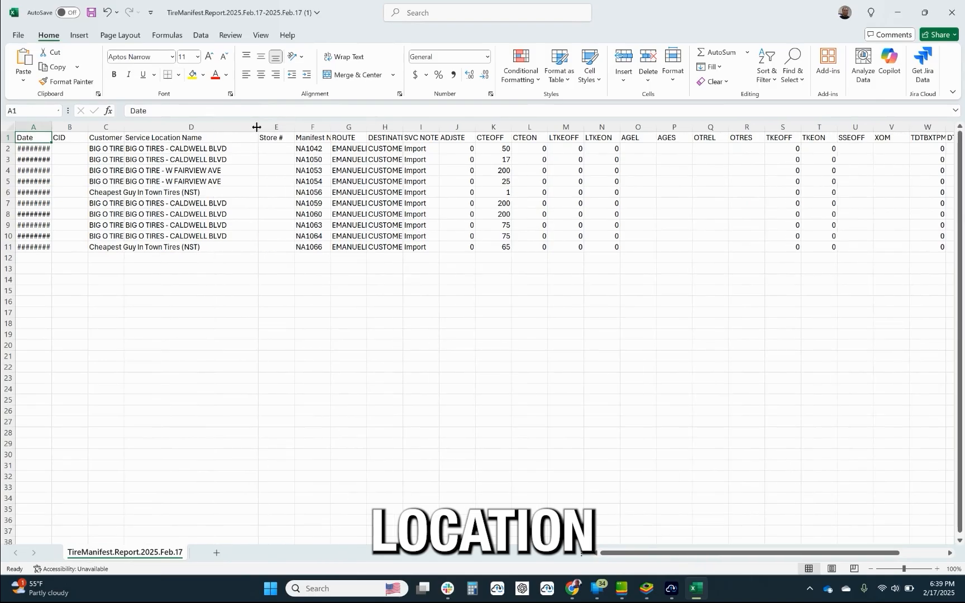
left_click_drag(327, 130, 550, 115)
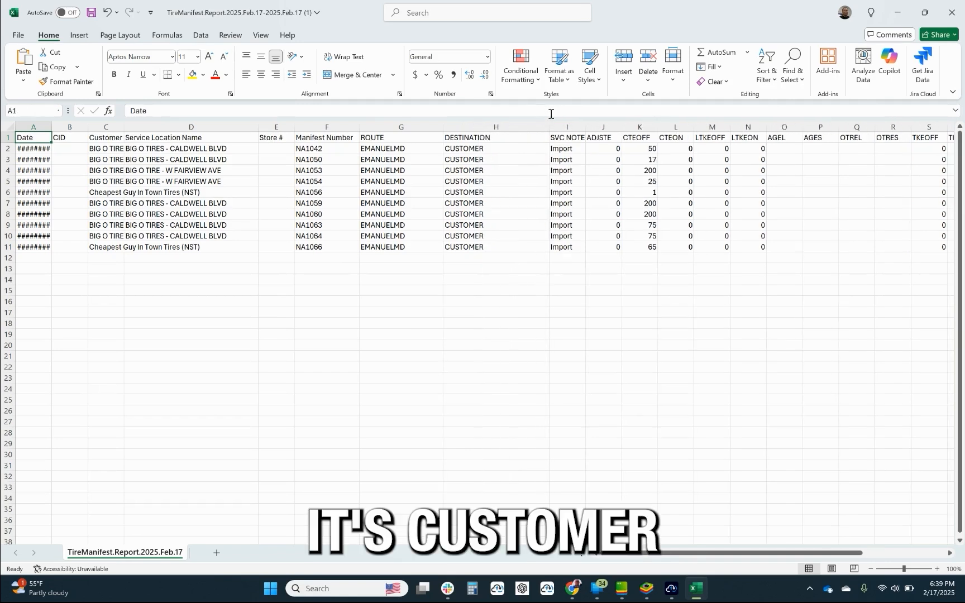
left_click_drag(657, 128, 680, 128)
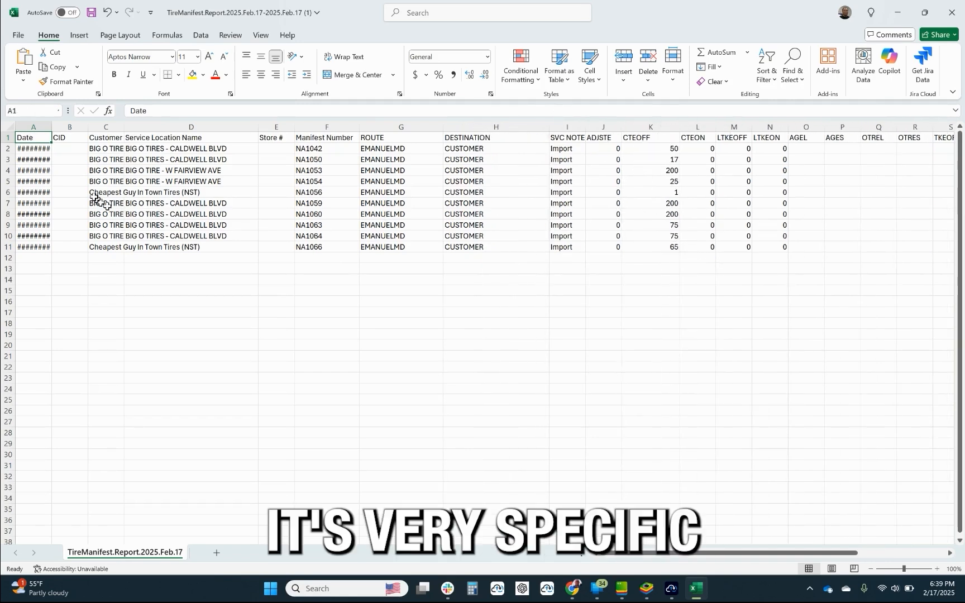
left_click_drag(610, 552, 446, 557)
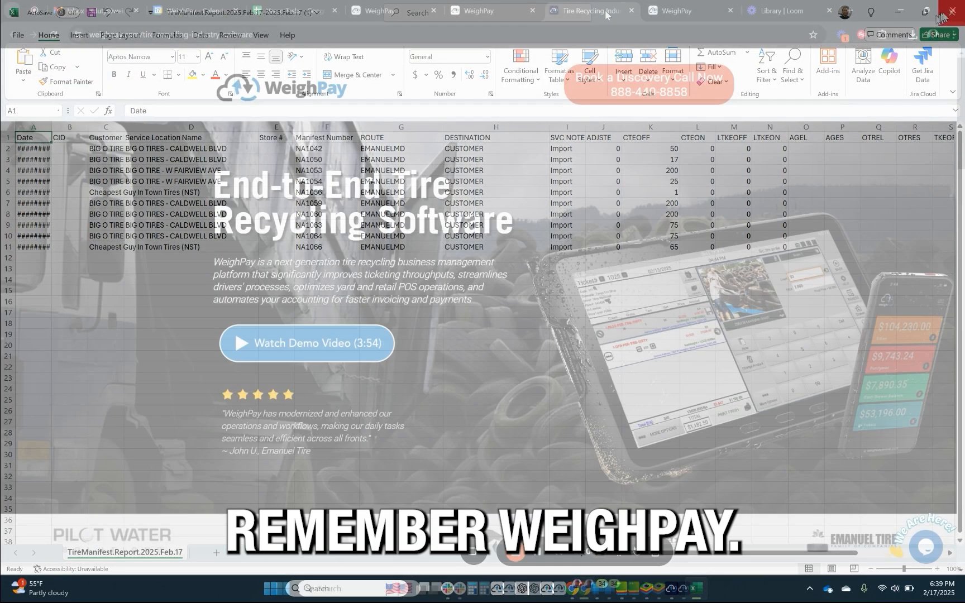